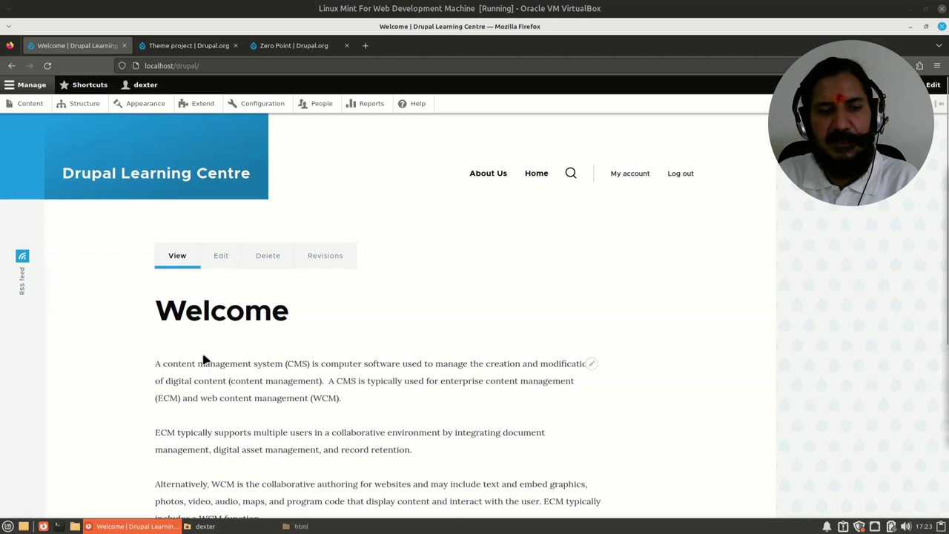
{"action": "scroll", "coordinate": [205, 361], "scroll_direction": "down", "scroll_amount": 3}
{"action": "scroll", "coordinate": [206, 360], "scroll_direction": "up", "scroll_amount": 3}
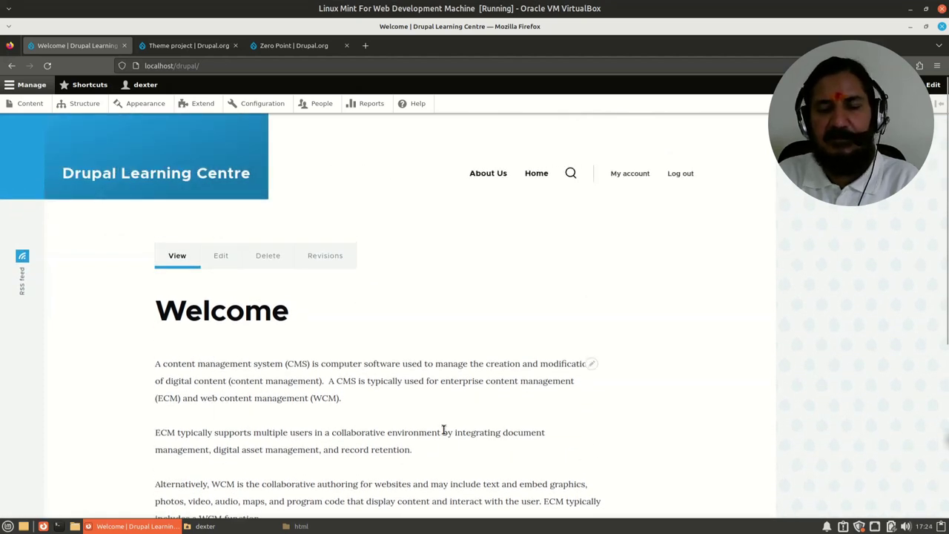
{"action": "scroll", "coordinate": [448, 425], "scroll_direction": "down", "scroll_amount": 1}
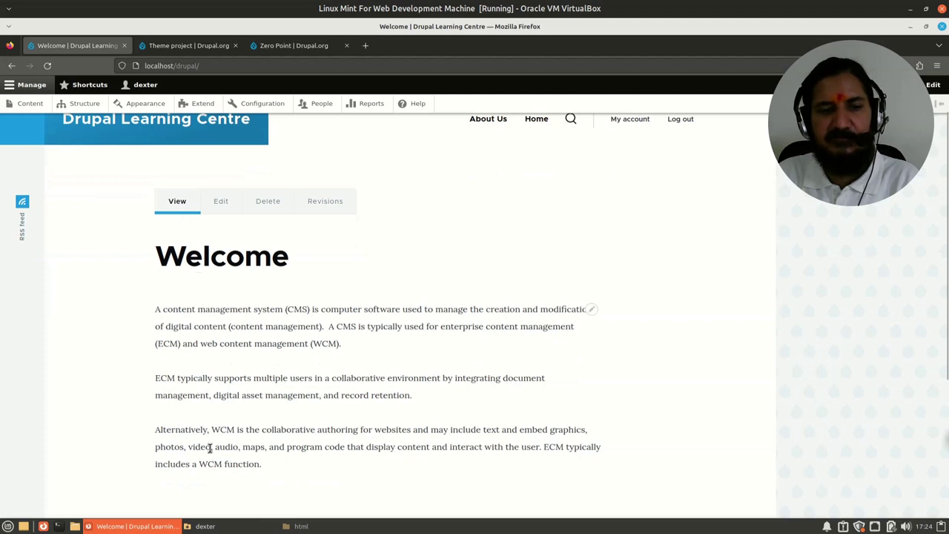
{"action": "scroll", "coordinate": [413, 424], "scroll_direction": "up", "scroll_amount": 1}
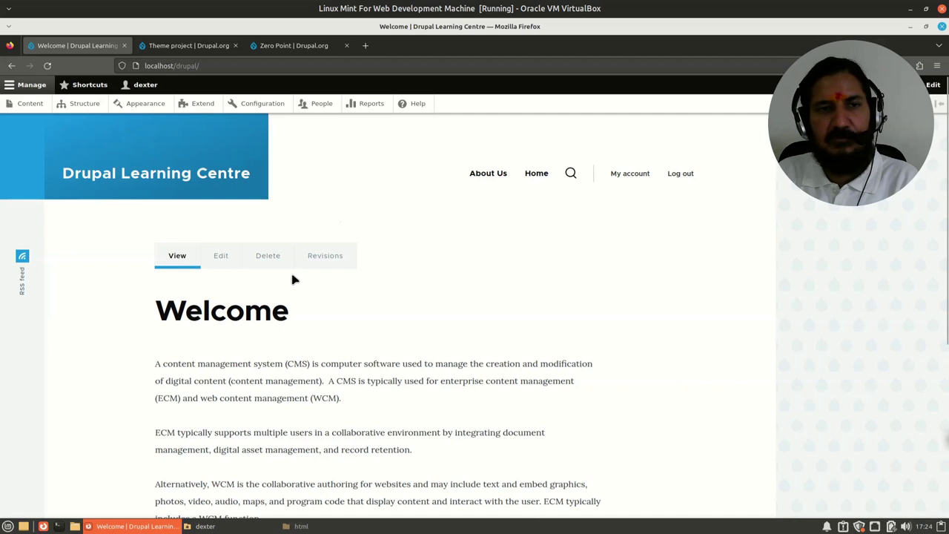
Go to the Drupal.org theme project page and look over its search filters and the site's Build options.
{"action": "left_click", "coordinate": [166, 51]}
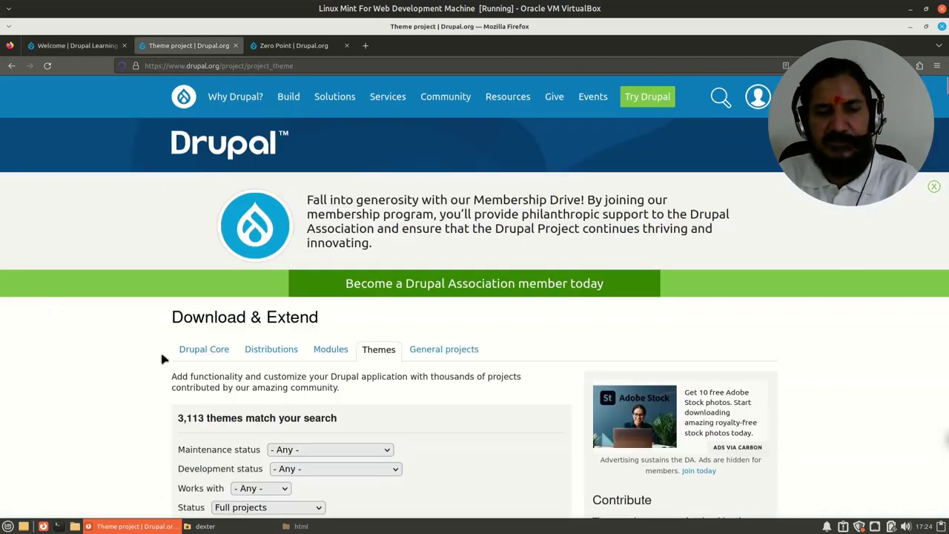
{"action": "scroll", "coordinate": [128, 430], "scroll_direction": "down", "scroll_amount": 5}
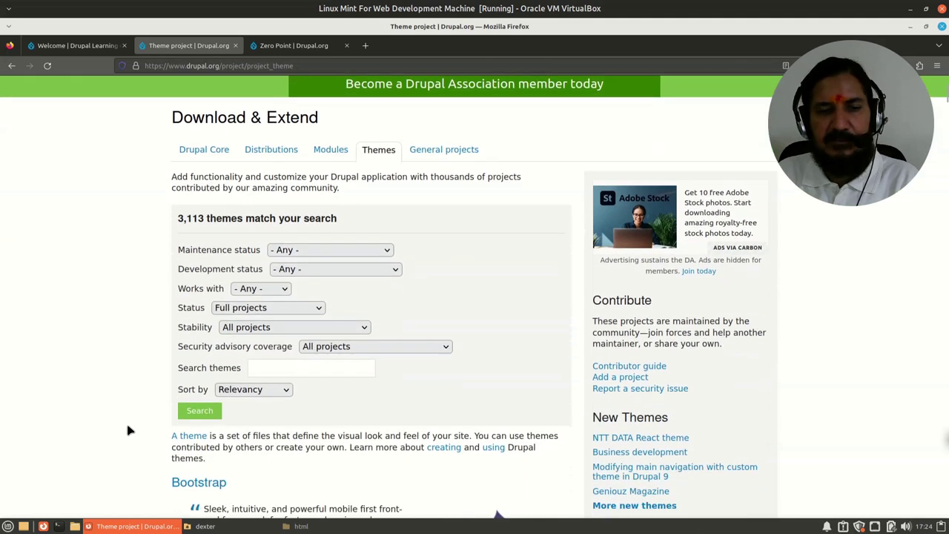
{"action": "scroll", "coordinate": [128, 430], "scroll_direction": "down", "scroll_amount": 2}
{"action": "scroll", "coordinate": [193, 256], "scroll_direction": "up", "scroll_amount": 5}
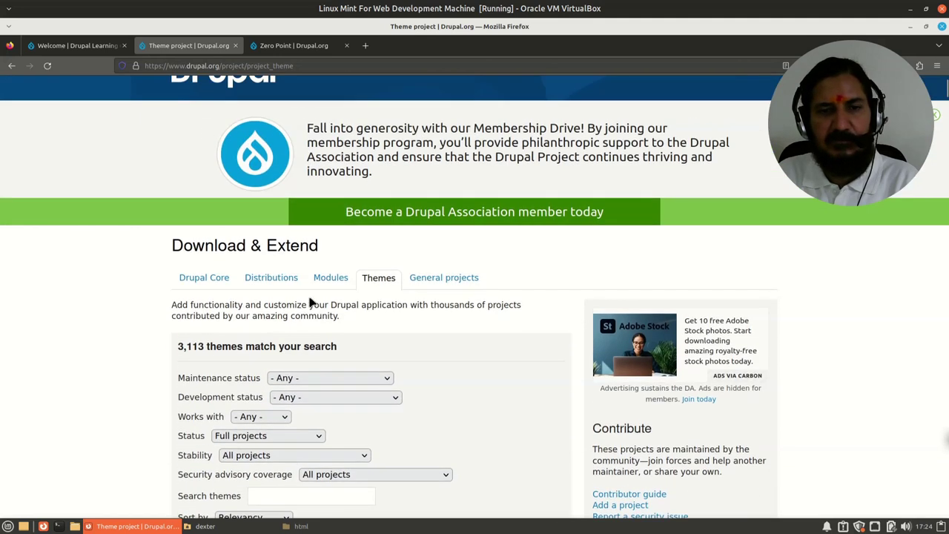
{"action": "scroll", "coordinate": [386, 428], "scroll_direction": "up", "scroll_amount": 2}
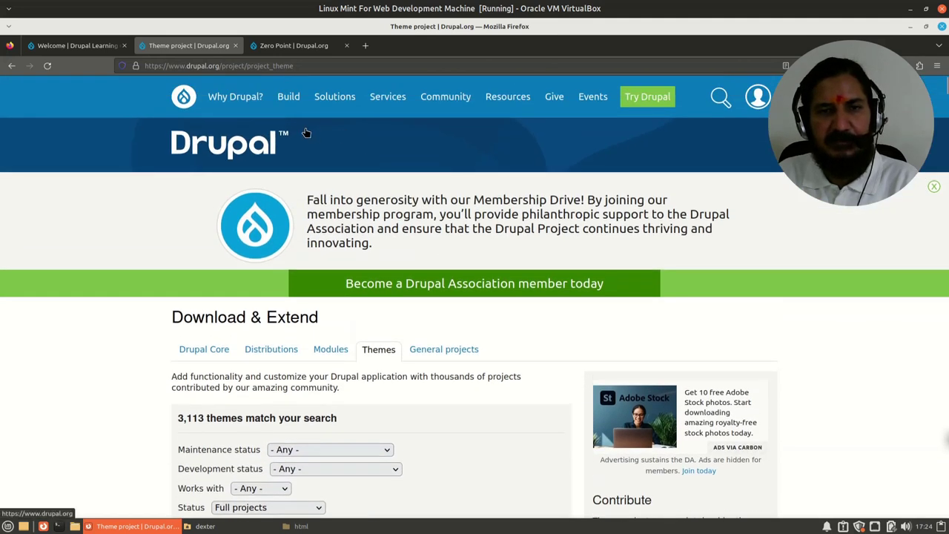
{"action": "mouse_move", "coordinate": [290, 95]}
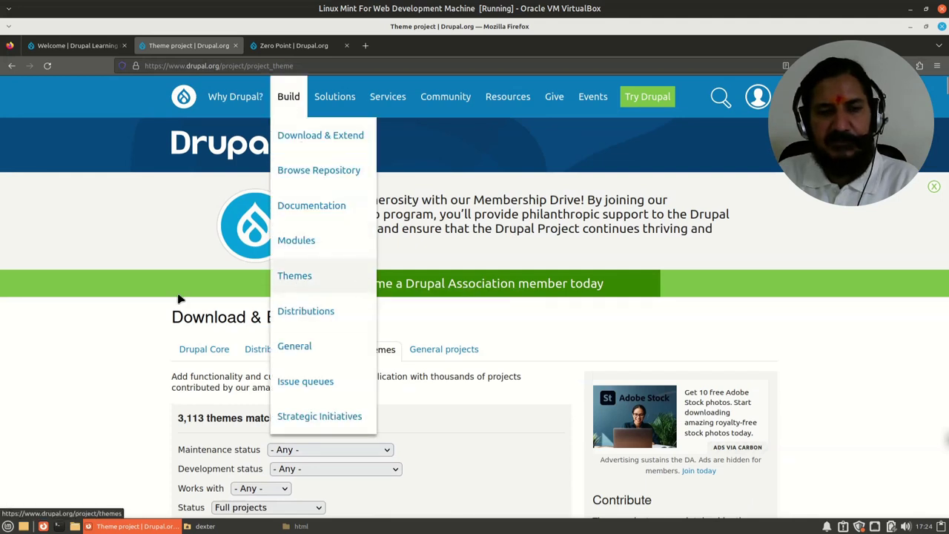
Filter the theme search to projects that work with Drupal 10 and run the search.
{"action": "scroll", "coordinate": [149, 377], "scroll_direction": "down", "scroll_amount": 3}
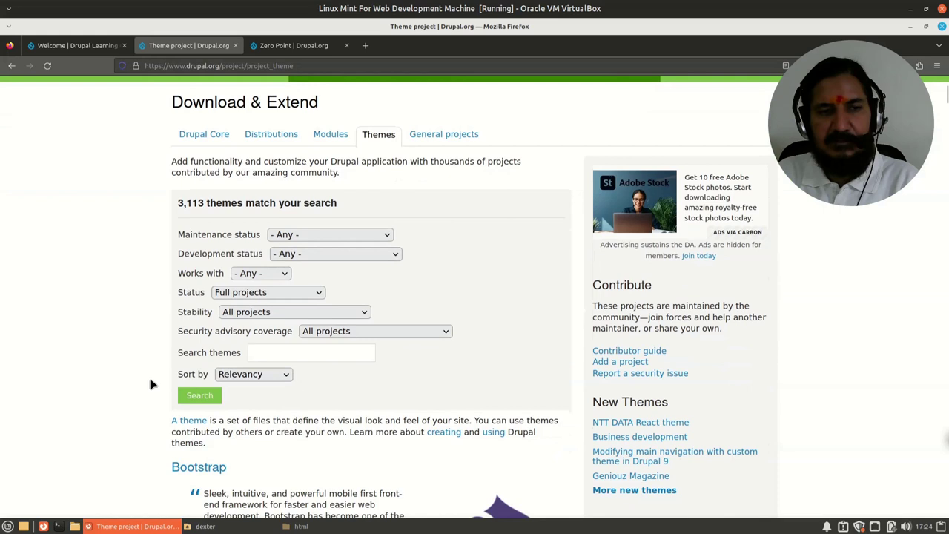
{"action": "scroll", "coordinate": [150, 385], "scroll_direction": "down", "scroll_amount": 1}
{"action": "scroll", "coordinate": [150, 384], "scroll_direction": "down", "scroll_amount": 1}
{"action": "scroll", "coordinate": [261, 201], "scroll_direction": "up", "scroll_amount": 2}
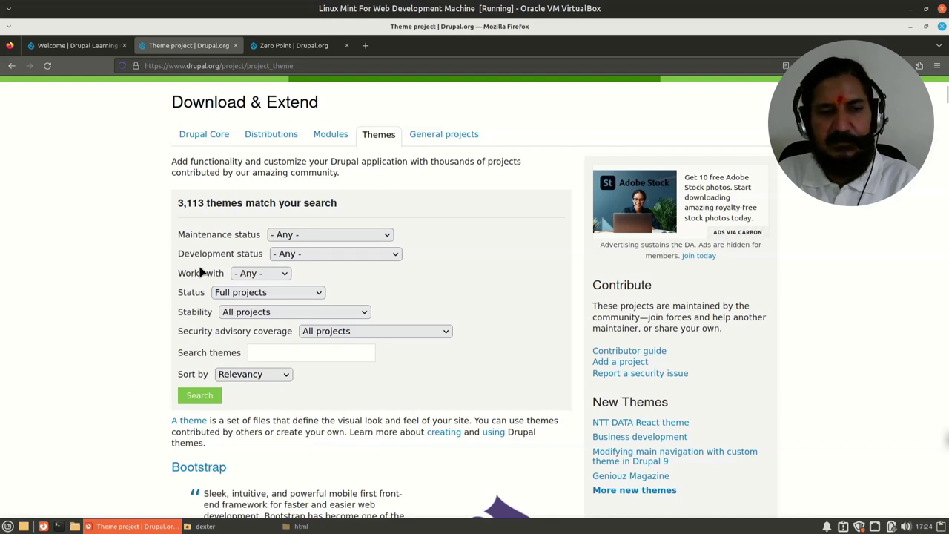
{"action": "left_click", "coordinate": [274, 274]}
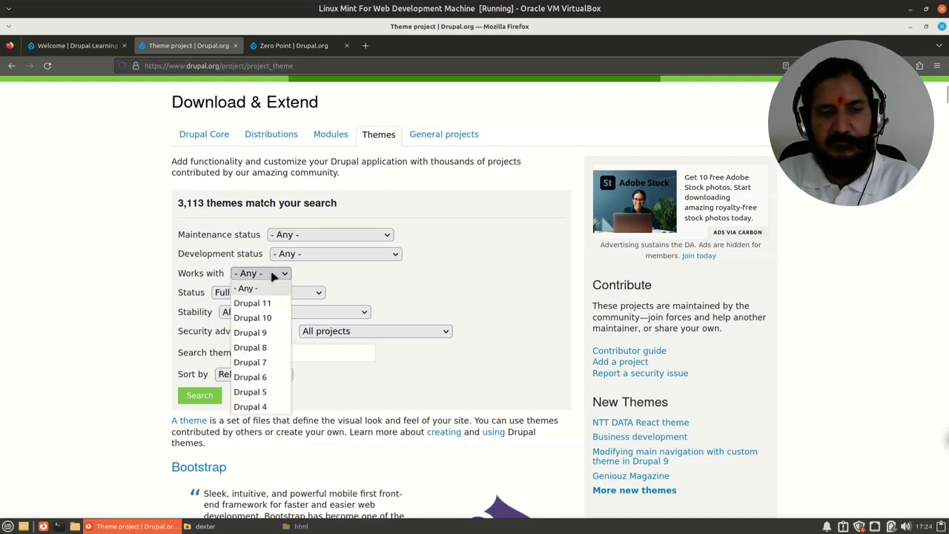
{"action": "left_click", "coordinate": [271, 319]}
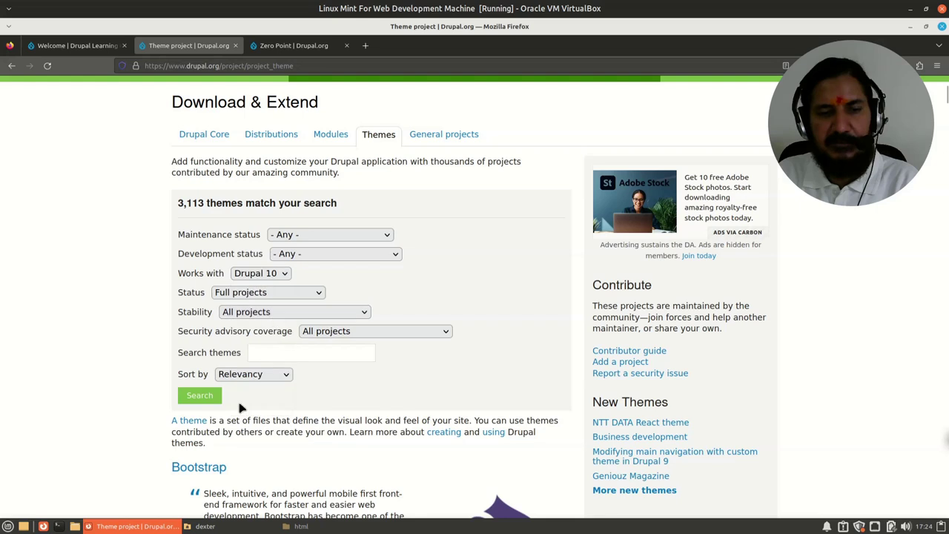
{"action": "left_click", "coordinate": [200, 397]}
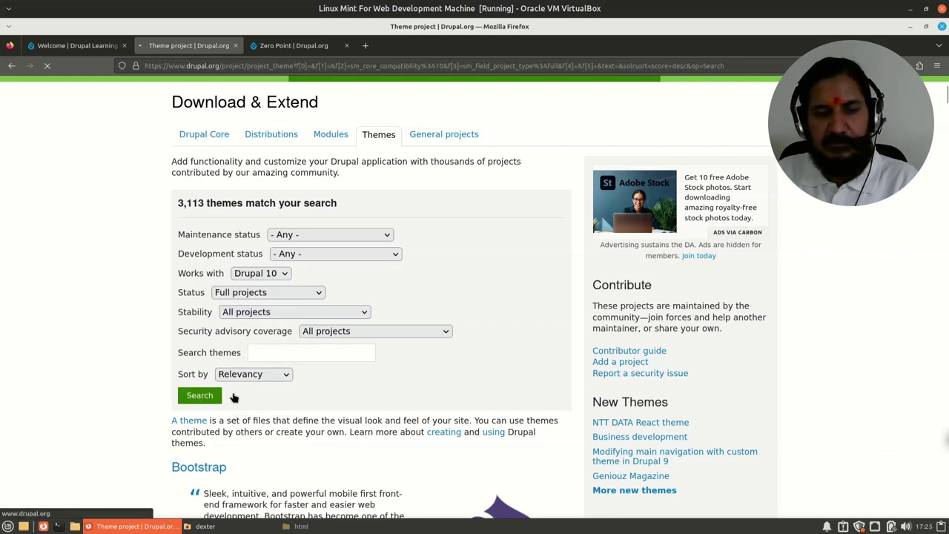
Examine the descriptions and previews of the themes listed in the Drupal 10 search results.
{"action": "scroll", "coordinate": [154, 407], "scroll_direction": "down", "scroll_amount": 3}
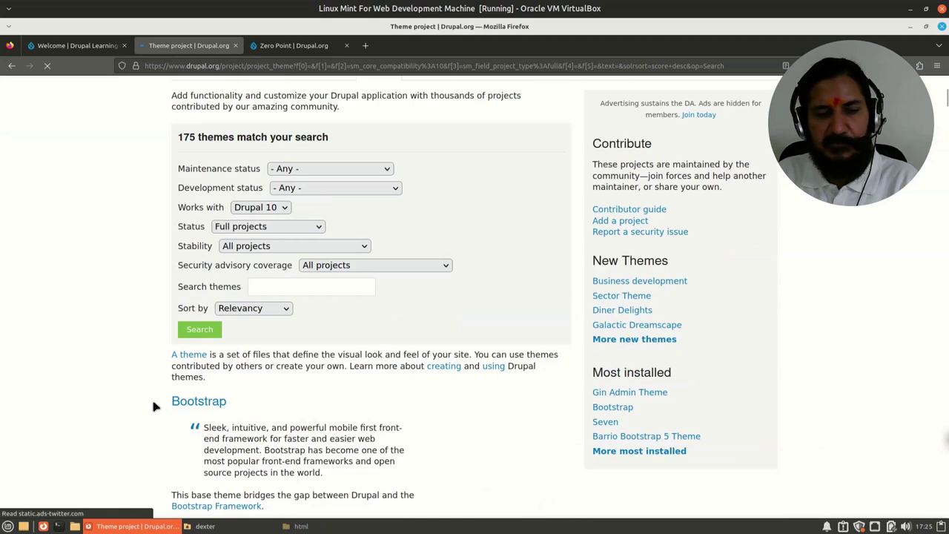
{"action": "scroll", "coordinate": [154, 405], "scroll_direction": "down", "scroll_amount": 10}
{"action": "scroll", "coordinate": [154, 406], "scroll_direction": "down", "scroll_amount": 3}
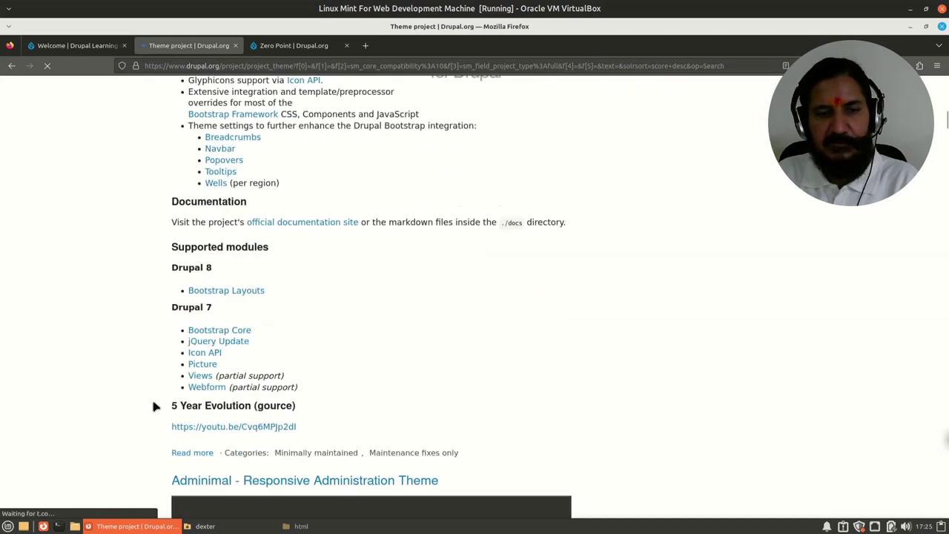
{"action": "scroll", "coordinate": [154, 405], "scroll_direction": "down", "scroll_amount": 16}
{"action": "scroll", "coordinate": [154, 405], "scroll_direction": "down", "scroll_amount": 1}
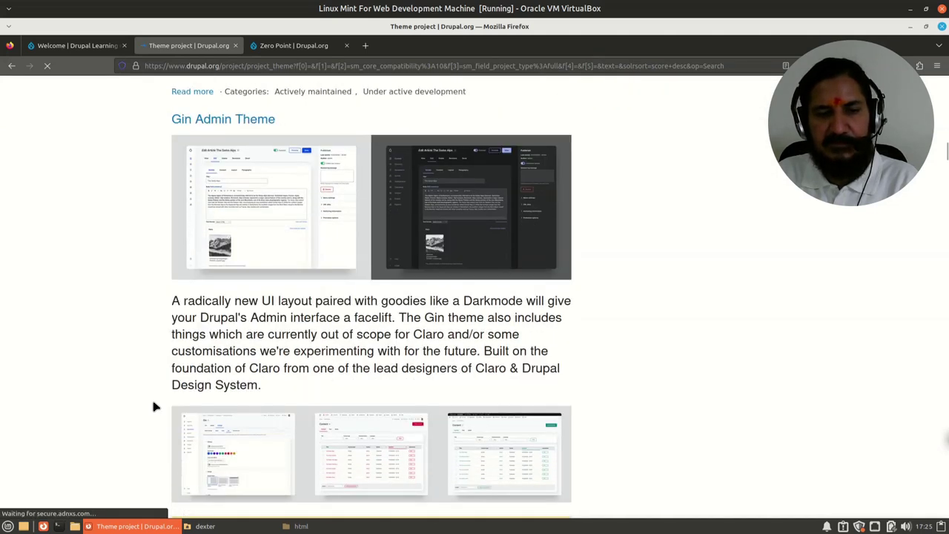
{"action": "scroll", "coordinate": [153, 405], "scroll_direction": "down", "scroll_amount": 9}
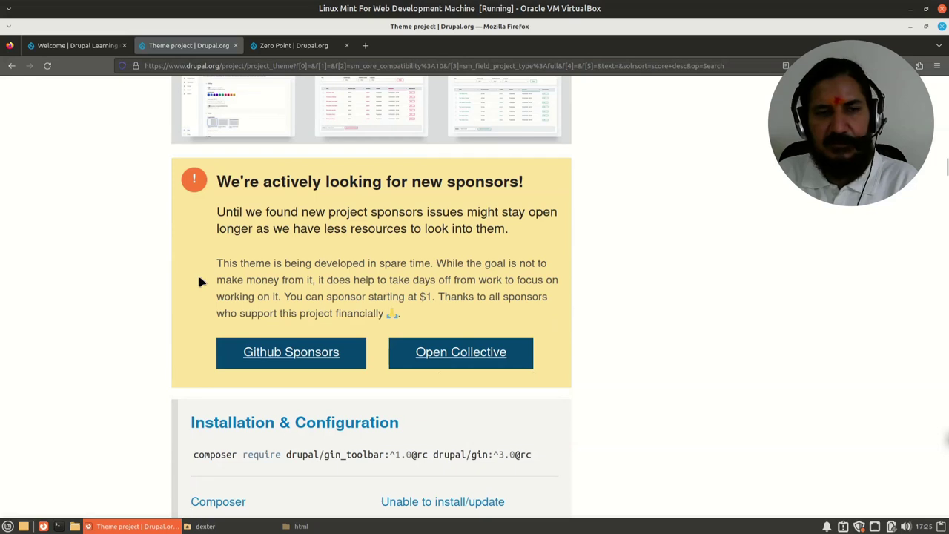
{"action": "scroll", "coordinate": [202, 276], "scroll_direction": "down", "scroll_amount": 1}
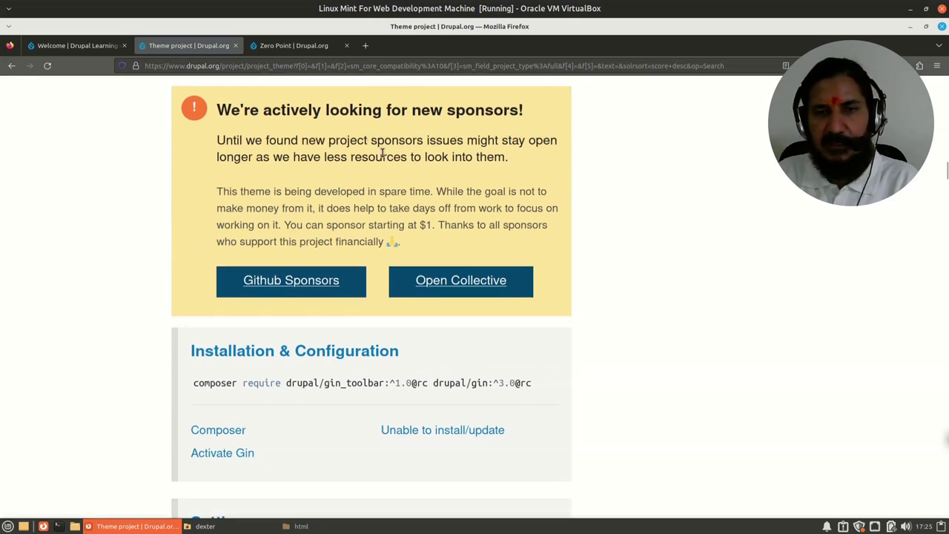
{"action": "scroll", "coordinate": [245, 345], "scroll_direction": "down", "scroll_amount": 17}
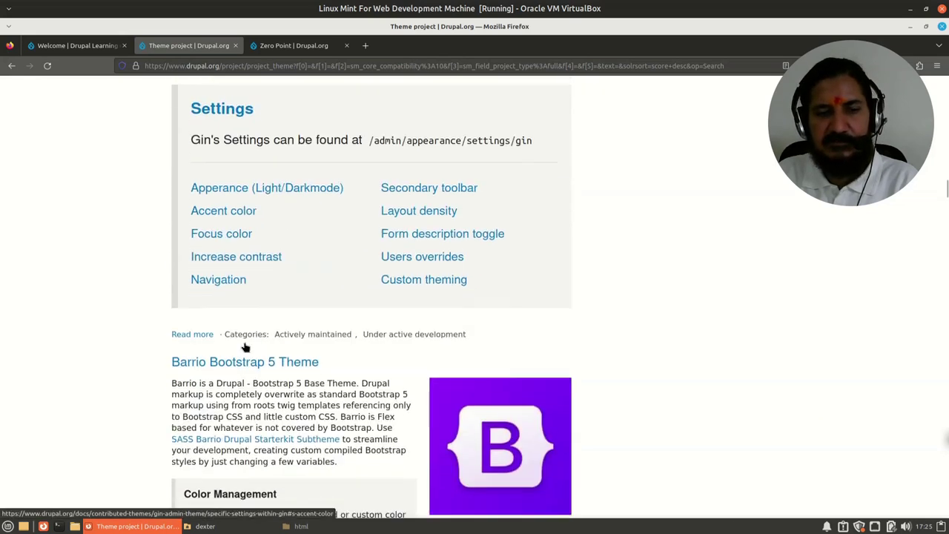
{"action": "scroll", "coordinate": [245, 346], "scroll_direction": "down", "scroll_amount": 11}
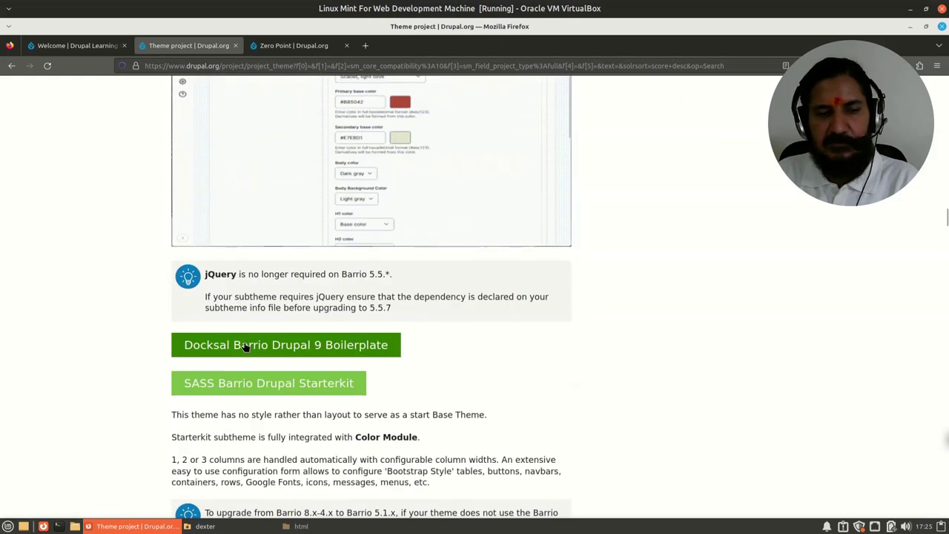
{"action": "scroll", "coordinate": [245, 341], "scroll_direction": "down", "scroll_amount": 20}
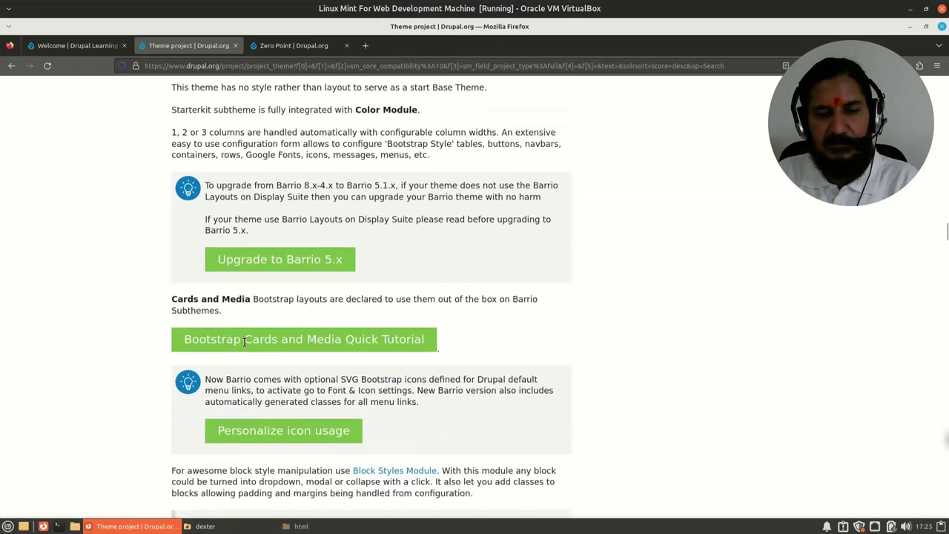
{"action": "scroll", "coordinate": [245, 342], "scroll_direction": "down", "scroll_amount": 12}
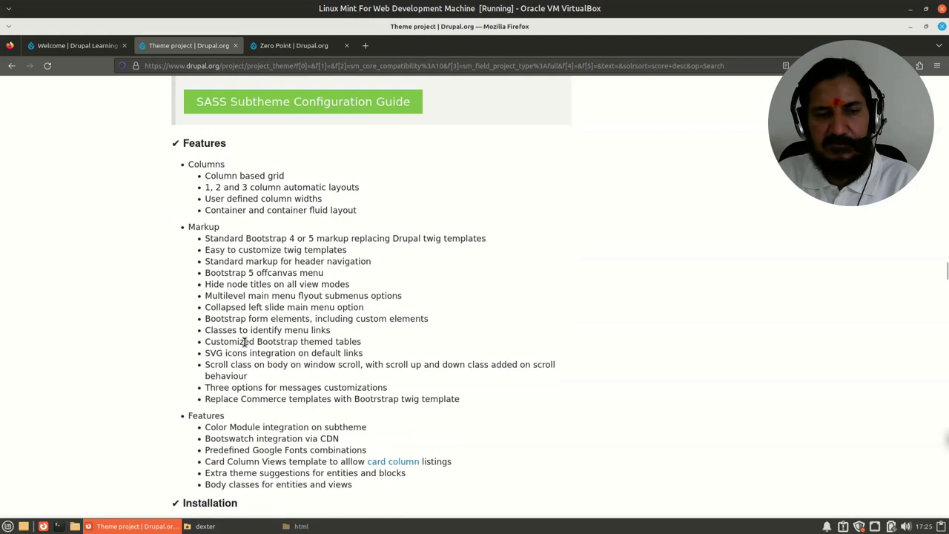
{"action": "scroll", "coordinate": [243, 347], "scroll_direction": "down", "scroll_amount": 20}
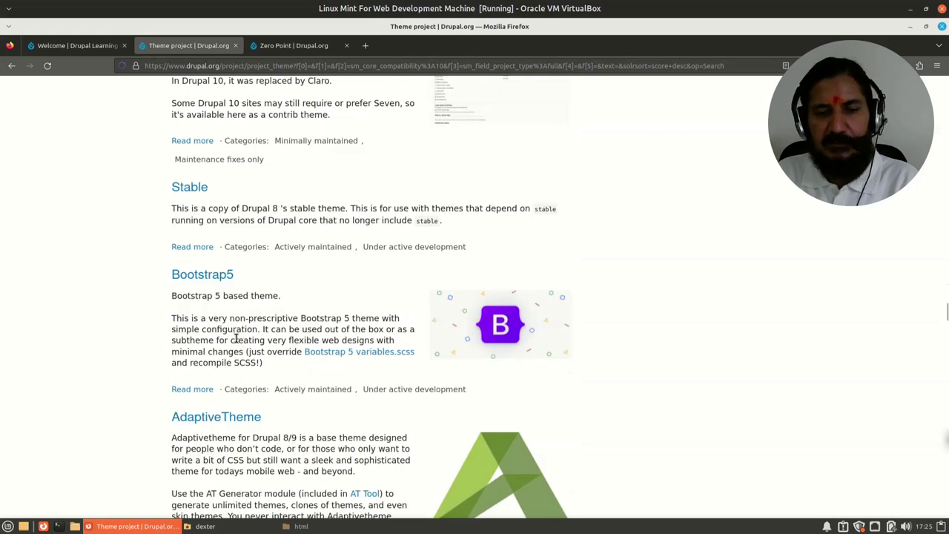
View the preview screenshot from the already open Zero Point project page at full size, and close that page.
{"action": "left_click", "coordinate": [293, 49]}
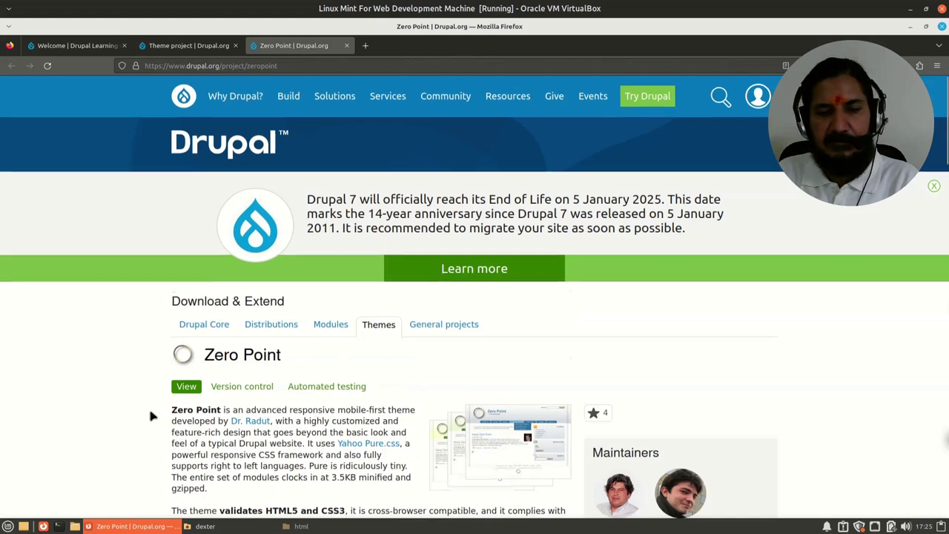
{"action": "scroll", "coordinate": [123, 417], "scroll_direction": "down", "scroll_amount": 3}
{"action": "scroll", "coordinate": [165, 391], "scroll_direction": "down", "scroll_amount": 2}
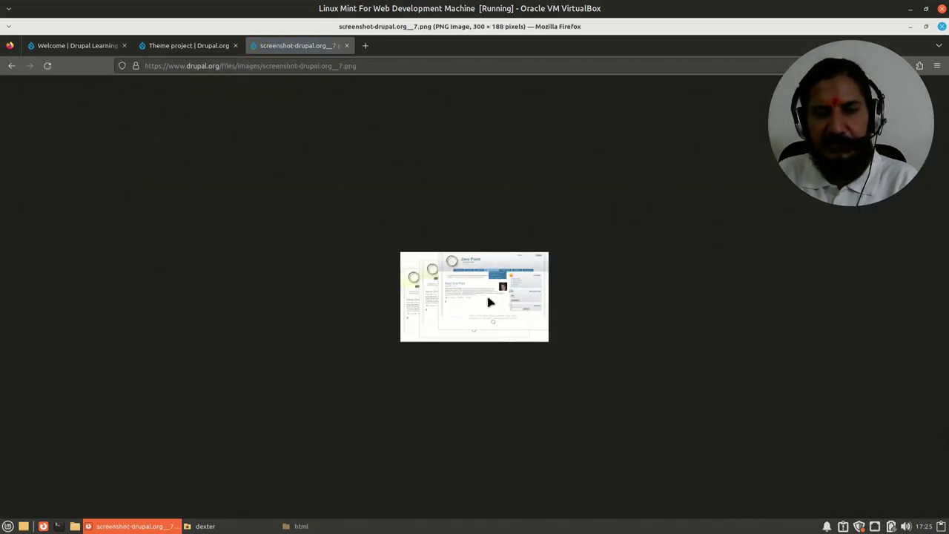
{"action": "scroll", "coordinate": [489, 308], "scroll_direction": "up", "scroll_amount": 4}
{"action": "scroll", "coordinate": [491, 313], "scroll_direction": "down", "scroll_amount": 2}
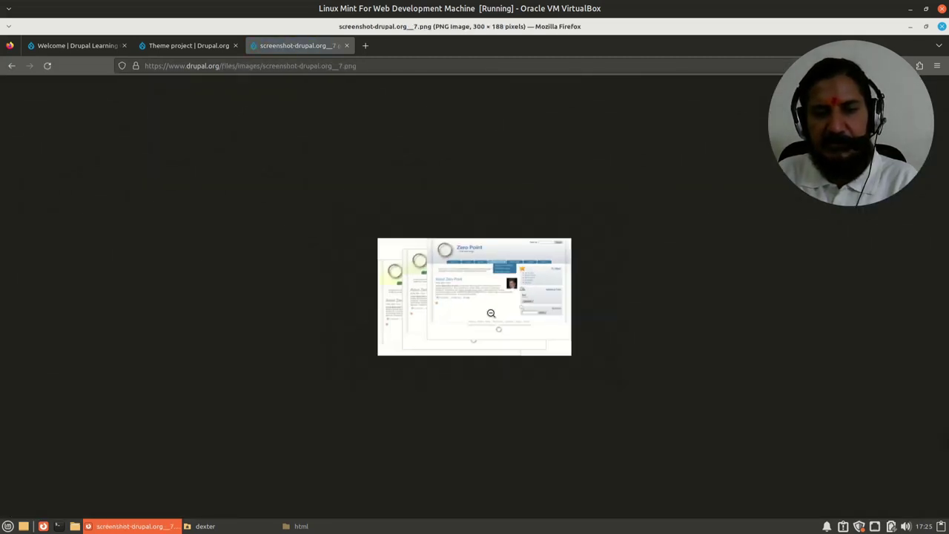
{"action": "scroll", "coordinate": [491, 313], "scroll_direction": "down", "scroll_amount": 2}
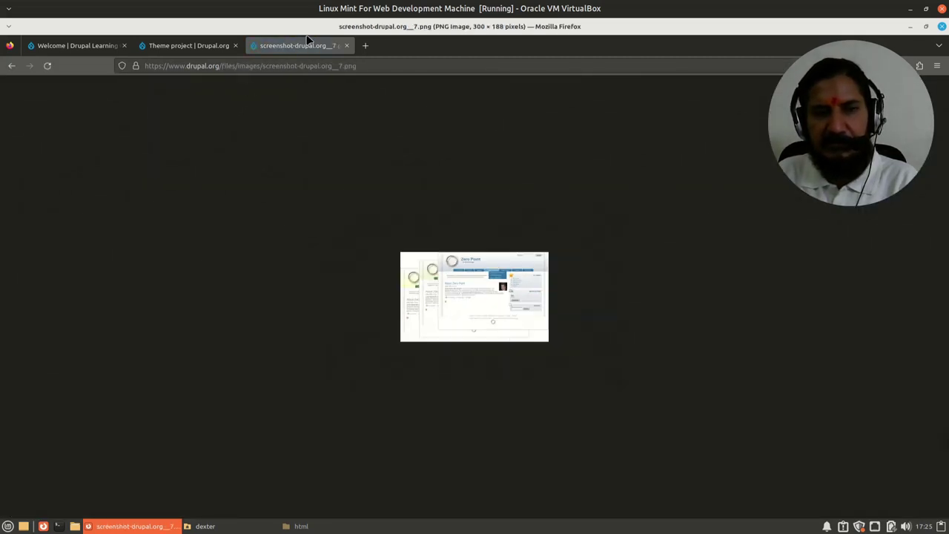
{"action": "left_click", "coordinate": [346, 46]}
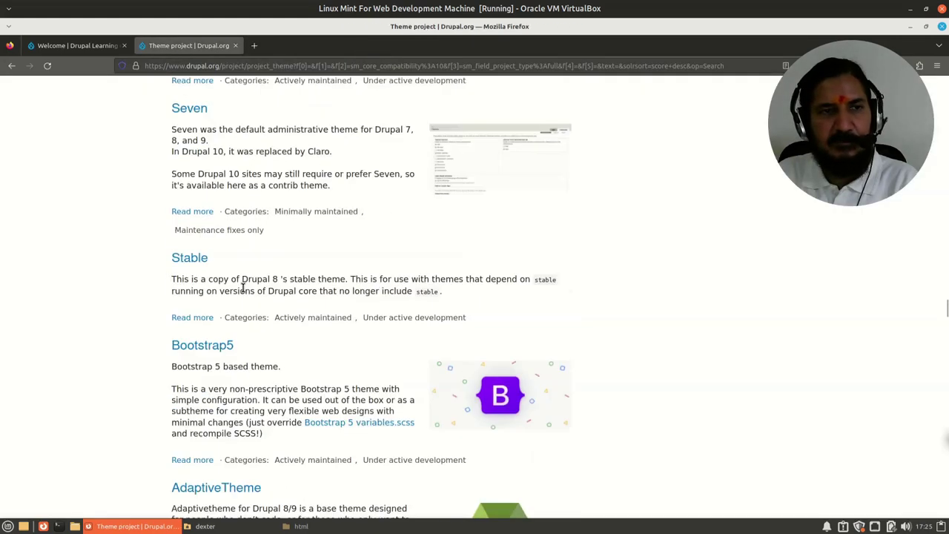
Find the Zero Point theme in the Drupal 10 results and open its project page at the feature details.
{"action": "scroll", "coordinate": [245, 290], "scroll_direction": "up", "scroll_amount": 2}
{"action": "scroll", "coordinate": [367, 222], "scroll_direction": "down", "scroll_amount": 3}
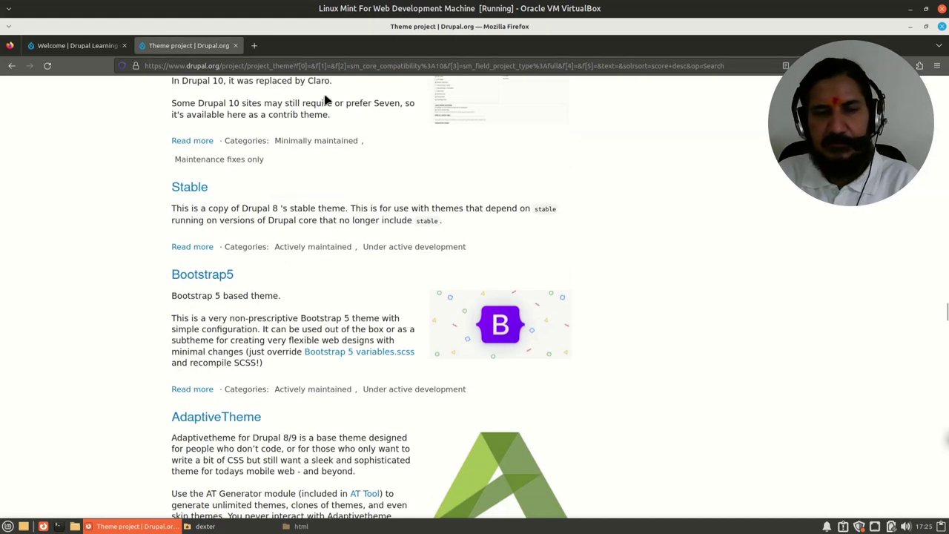
{"action": "scroll", "coordinate": [284, 295], "scroll_direction": "up", "scroll_amount": 2}
{"action": "scroll", "coordinate": [285, 293], "scroll_direction": "down", "scroll_amount": 4}
{"action": "scroll", "coordinate": [286, 293], "scroll_direction": "down", "scroll_amount": 20}
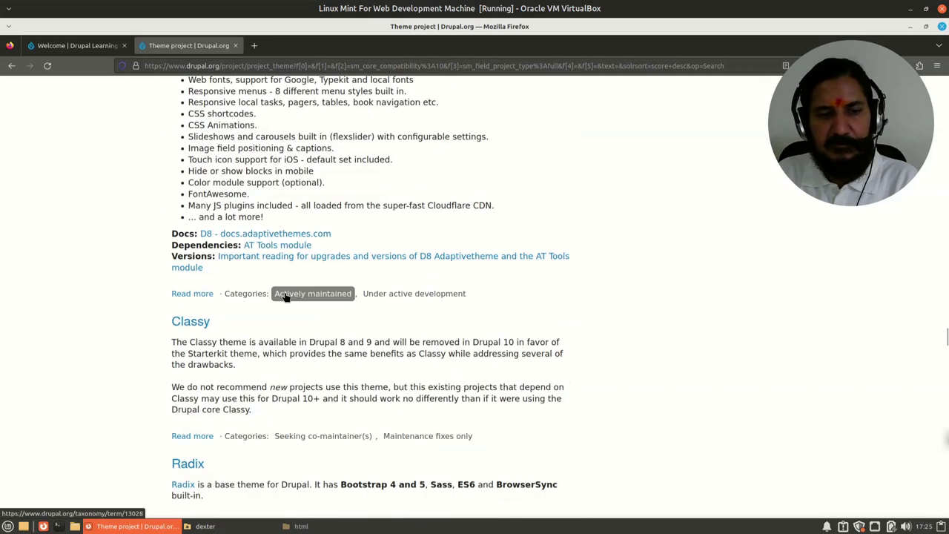
{"action": "scroll", "coordinate": [285, 292], "scroll_direction": "down", "scroll_amount": 20}
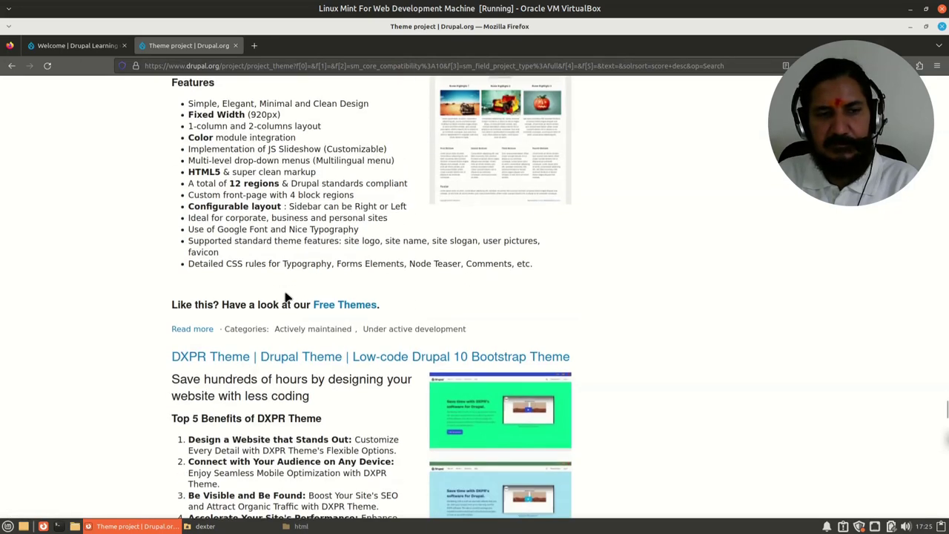
{"action": "scroll", "coordinate": [285, 292], "scroll_direction": "down", "scroll_amount": 8}
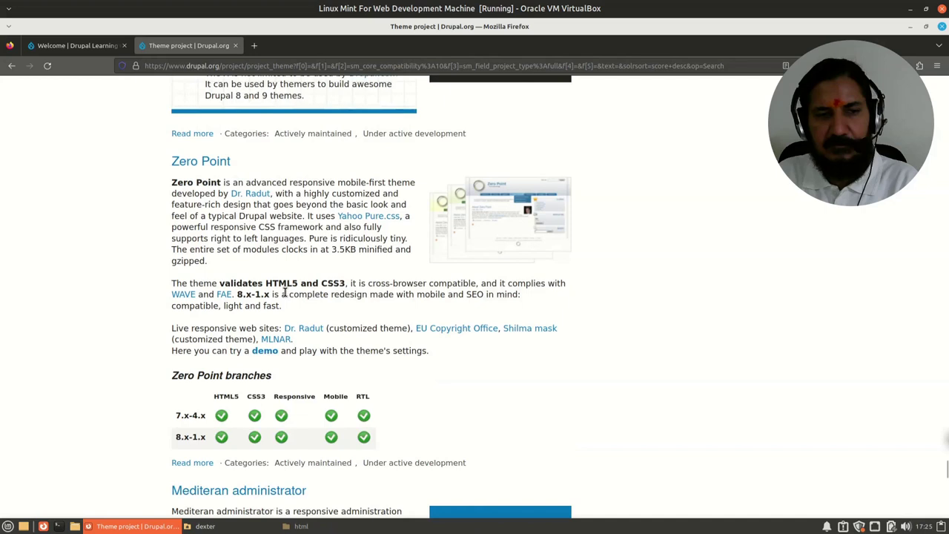
{"action": "scroll", "coordinate": [288, 297], "scroll_direction": "up", "scroll_amount": 3}
{"action": "scroll", "coordinate": [287, 297], "scroll_direction": "up", "scroll_amount": 1}
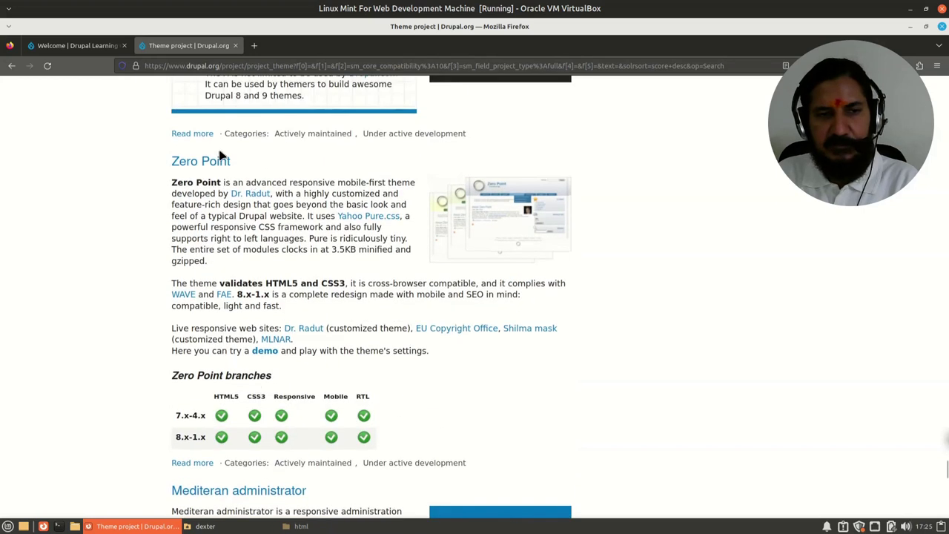
{"action": "left_click", "coordinate": [217, 164]}
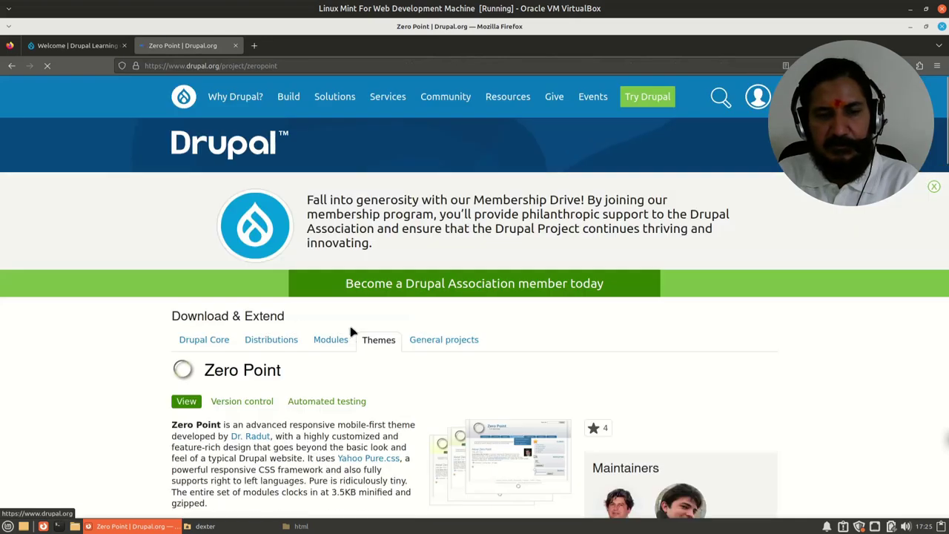
{"action": "scroll", "coordinate": [341, 338], "scroll_direction": "down", "scroll_amount": 5}
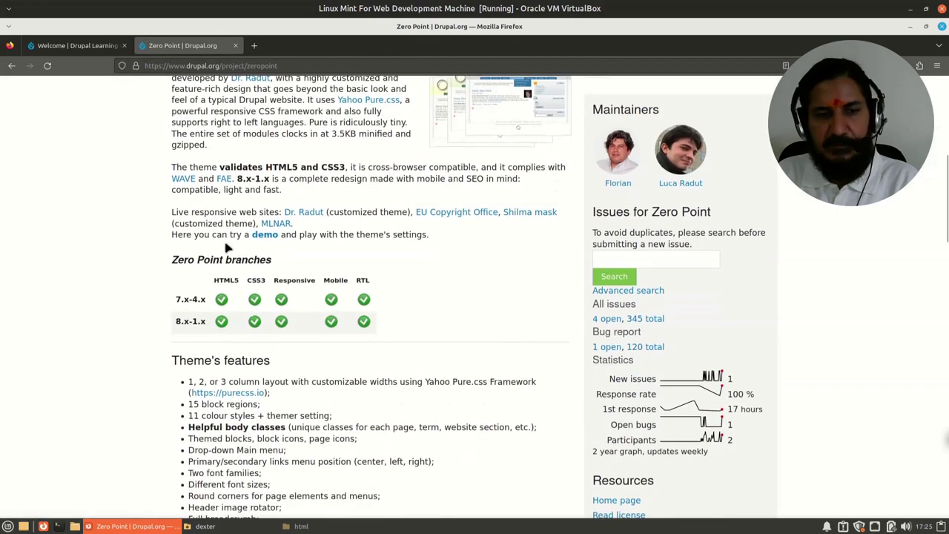
Open the Zero Point demo site from the project page, look through its home page from header to footer, and close it.
{"action": "middle_click", "coordinate": [268, 238]}
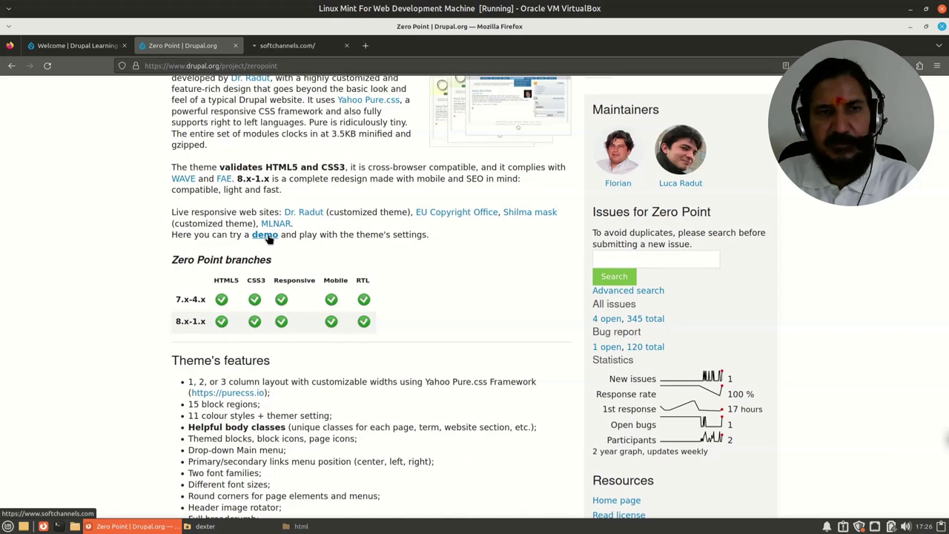
{"action": "left_click", "coordinate": [313, 48]}
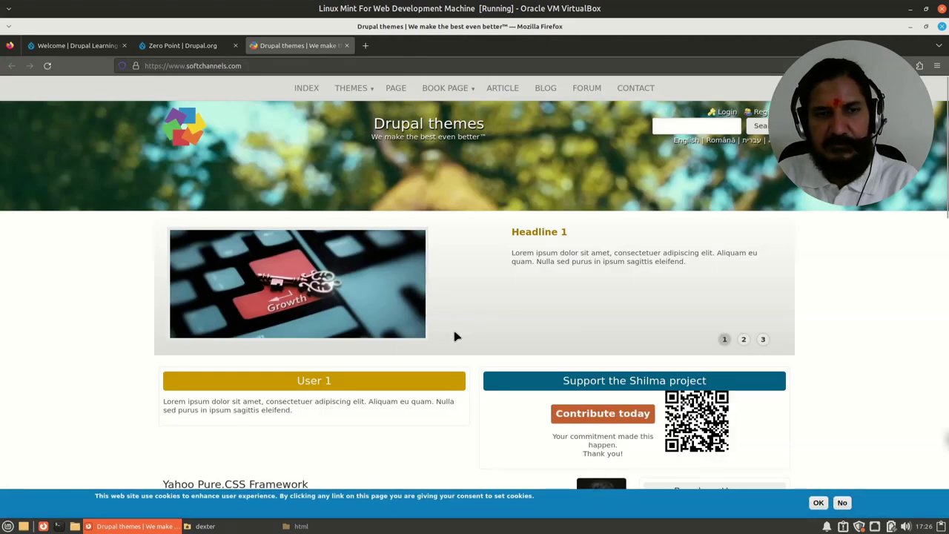
{"action": "scroll", "coordinate": [454, 326], "scroll_direction": "down", "scroll_amount": 1}
{"action": "scroll", "coordinate": [454, 335], "scroll_direction": "down", "scroll_amount": 8}
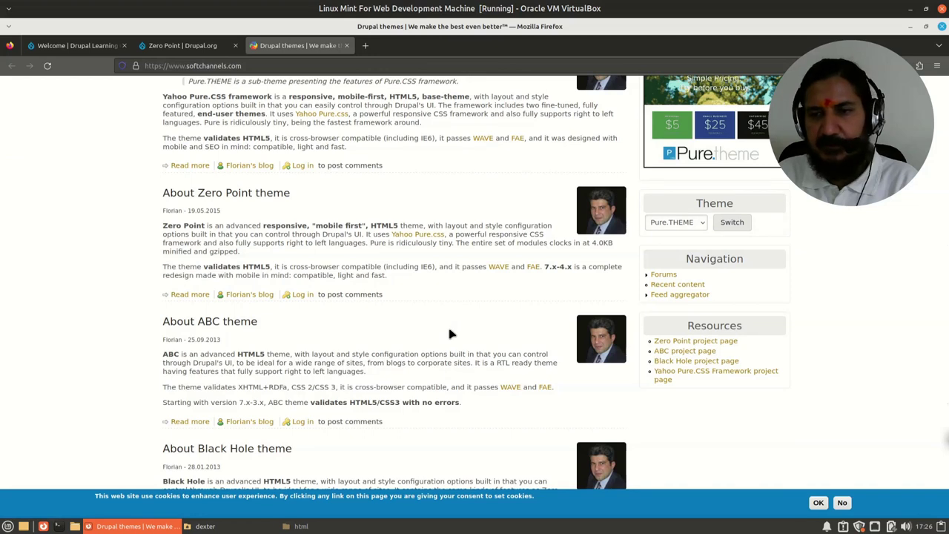
{"action": "scroll", "coordinate": [451, 334], "scroll_direction": "down", "scroll_amount": 6}
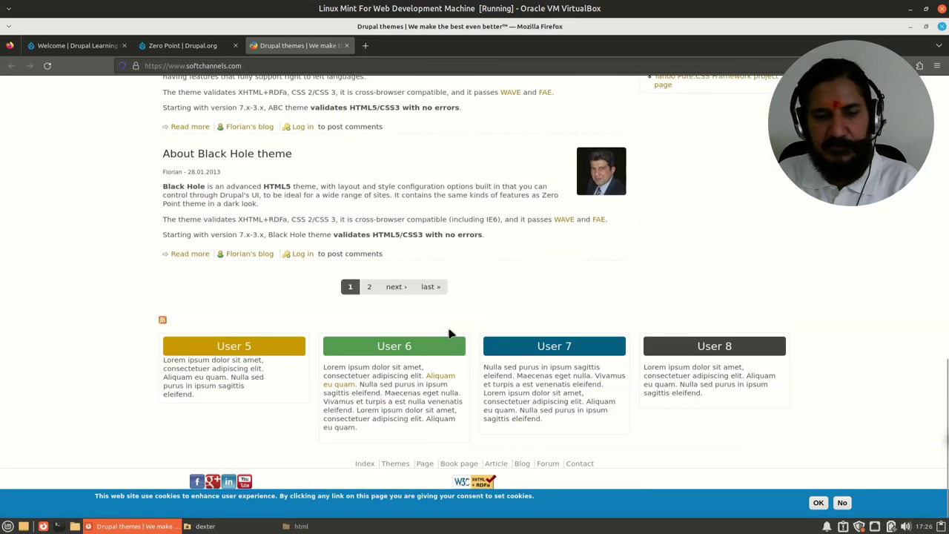
{"action": "scroll", "coordinate": [449, 334], "scroll_direction": "up", "scroll_amount": 15}
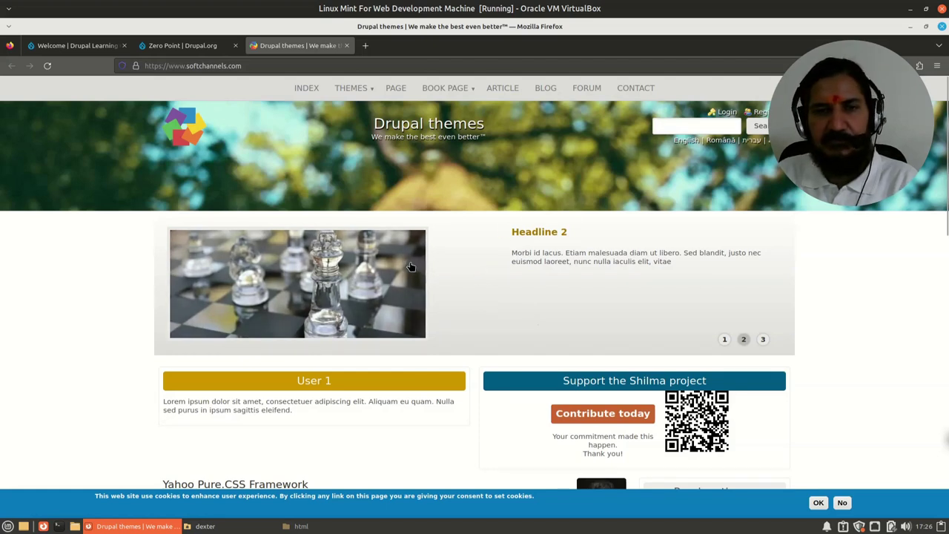
{"action": "left_click", "coordinate": [346, 45]}
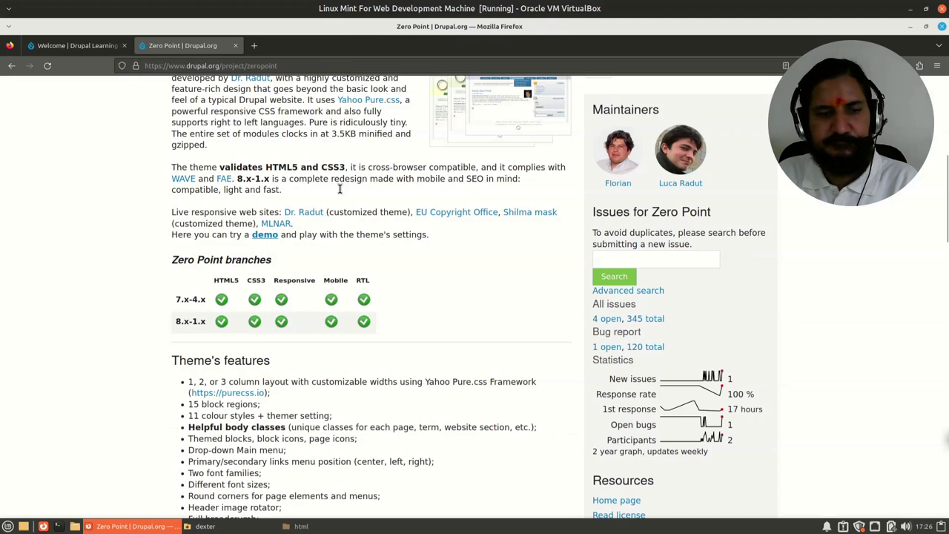
Examine the Zero Point branches, theme features and advanced theme settings listed on the project page.
{"action": "scroll", "coordinate": [110, 362], "scroll_direction": "up", "scroll_amount": 3}
{"action": "scroll", "coordinate": [118, 354], "scroll_direction": "down", "scroll_amount": 4}
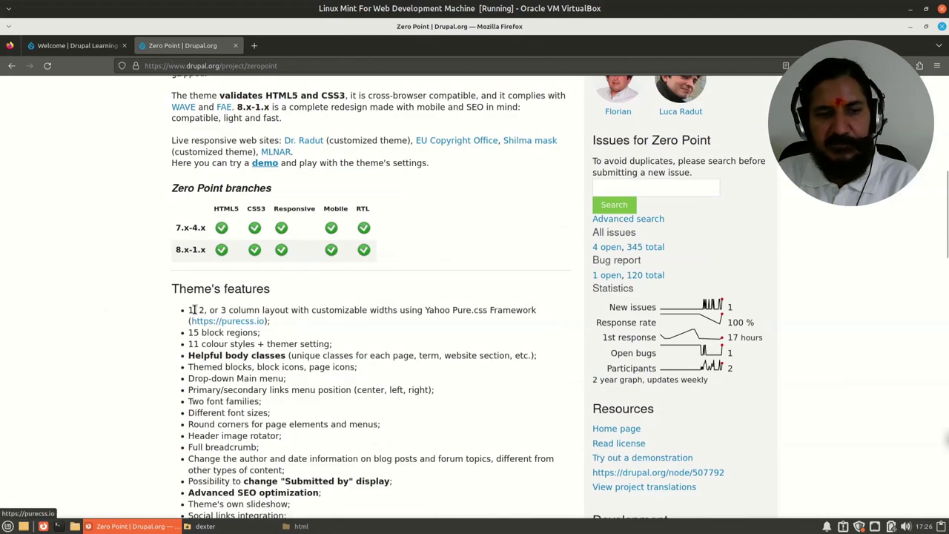
{"action": "scroll", "coordinate": [298, 366], "scroll_direction": "down", "scroll_amount": 2}
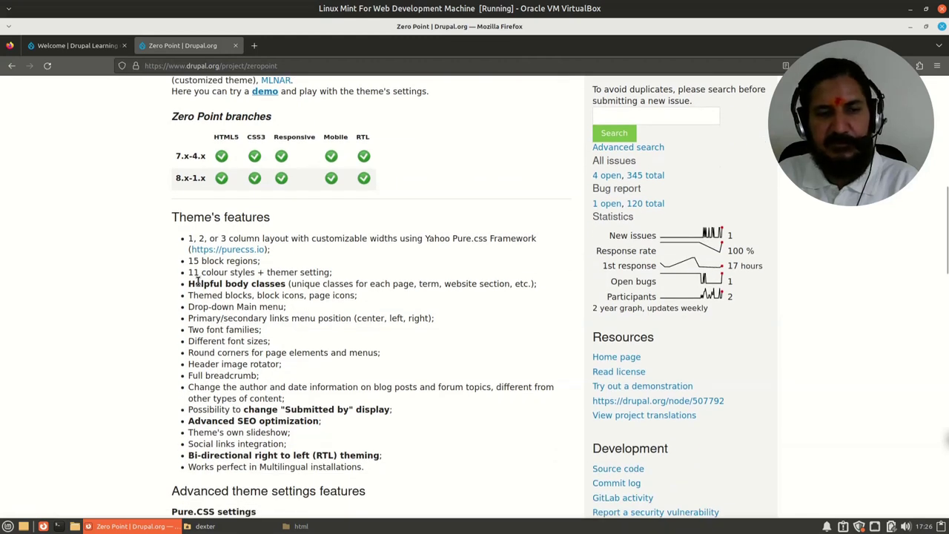
{"action": "scroll", "coordinate": [318, 305], "scroll_direction": "down", "scroll_amount": 2}
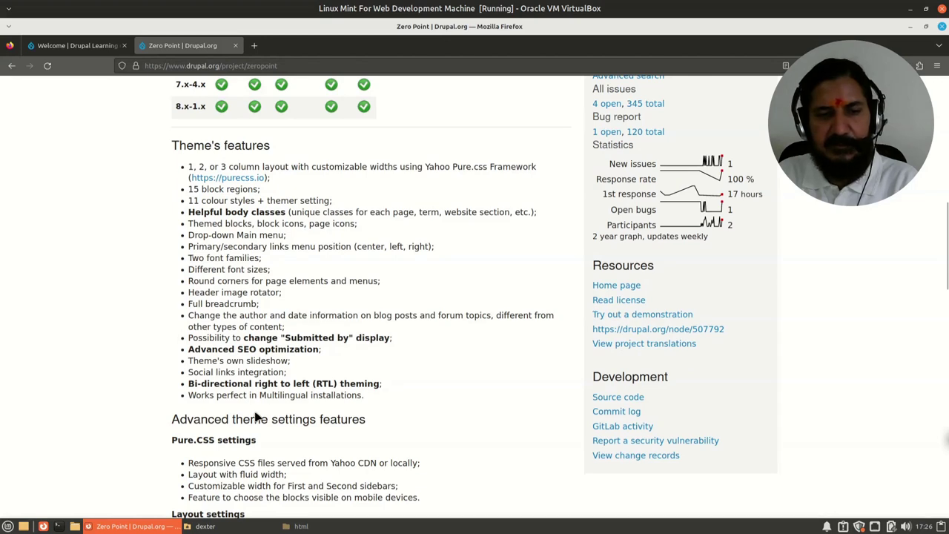
{"action": "scroll", "coordinate": [255, 417], "scroll_direction": "down", "scroll_amount": 6}
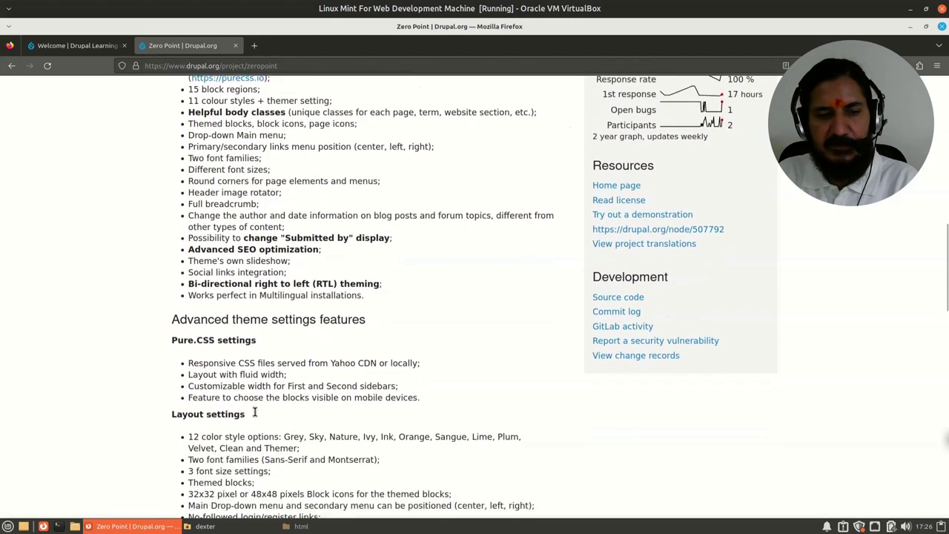
{"action": "scroll", "coordinate": [255, 413], "scroll_direction": "down", "scroll_amount": 6}
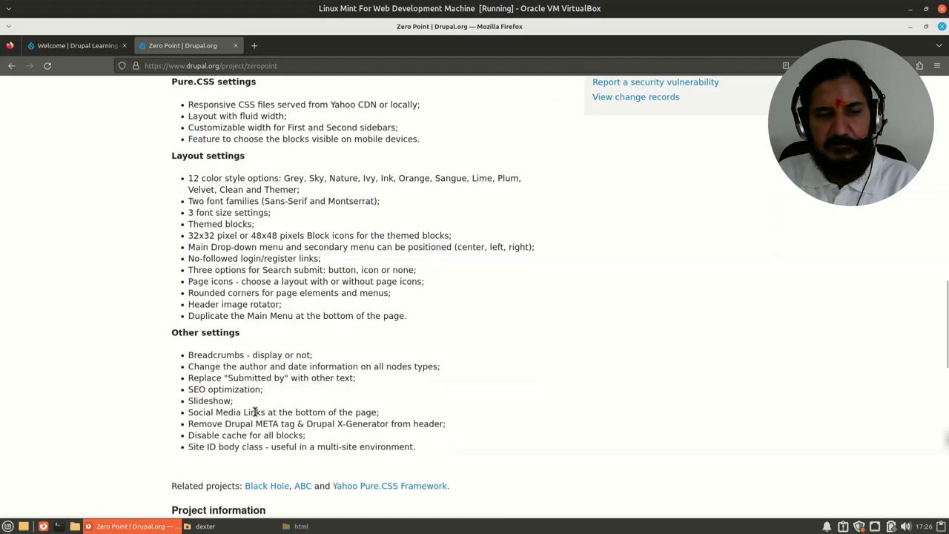
{"action": "scroll", "coordinate": [256, 418], "scroll_direction": "down", "scroll_amount": 2}
{"action": "scroll", "coordinate": [256, 417], "scroll_direction": "up", "scroll_amount": 20}
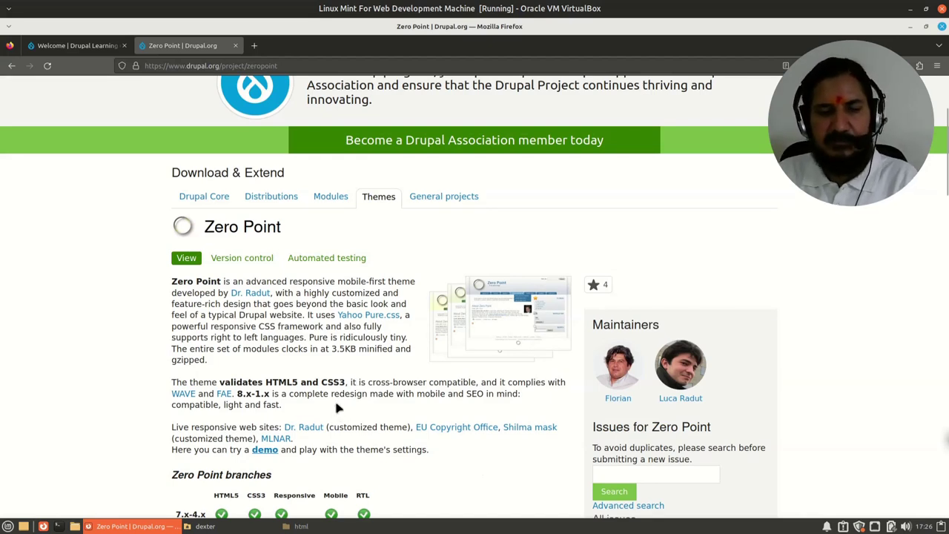
{"action": "scroll", "coordinate": [285, 444], "scroll_direction": "down", "scroll_amount": 8}
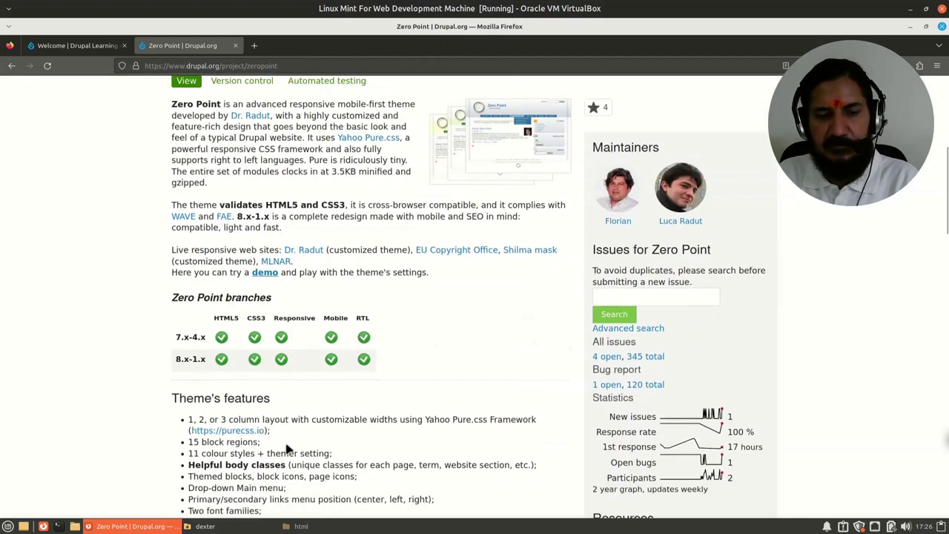
Open the Zero Point 8.x-1.11 release and download its tar.gz archive.
{"action": "scroll", "coordinate": [284, 443], "scroll_direction": "down", "scroll_amount": 15}
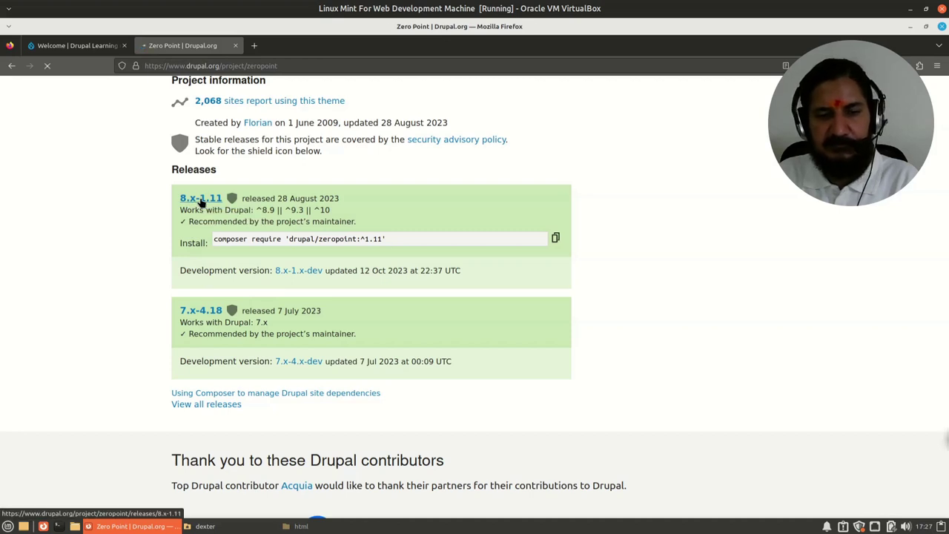
{"action": "left_click", "coordinate": [200, 201]}
{"action": "scroll", "coordinate": [321, 386], "scroll_direction": "down", "scroll_amount": 3}
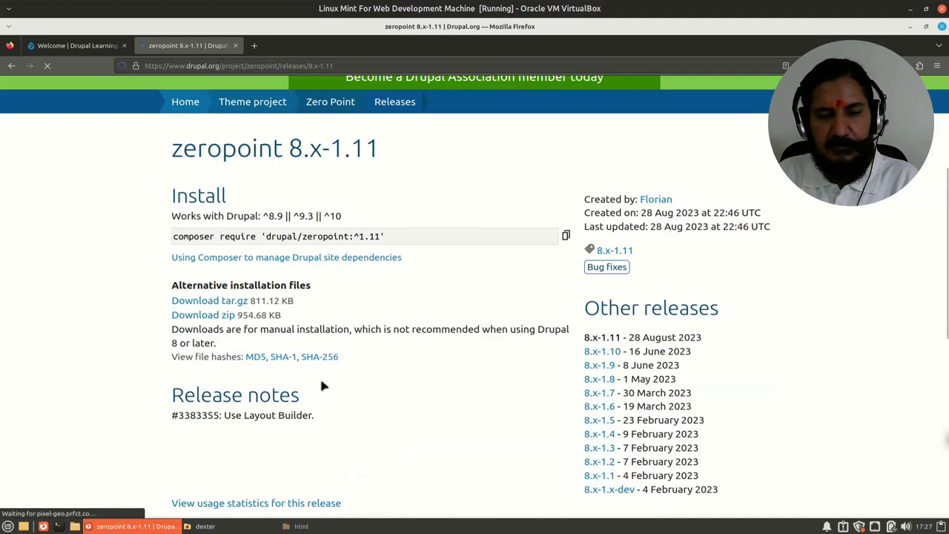
{"action": "scroll", "coordinate": [322, 385], "scroll_direction": "down", "scroll_amount": 2}
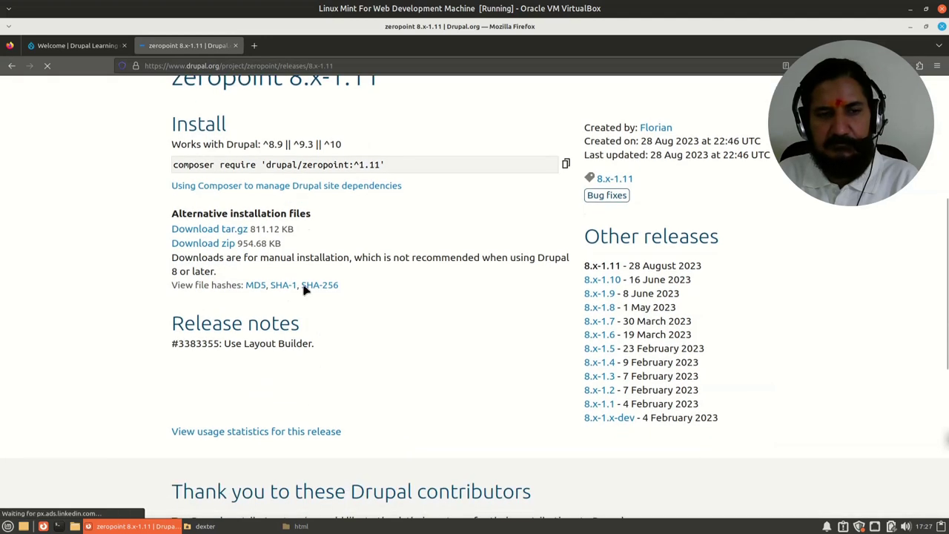
{"action": "right_click", "coordinate": [228, 232]}
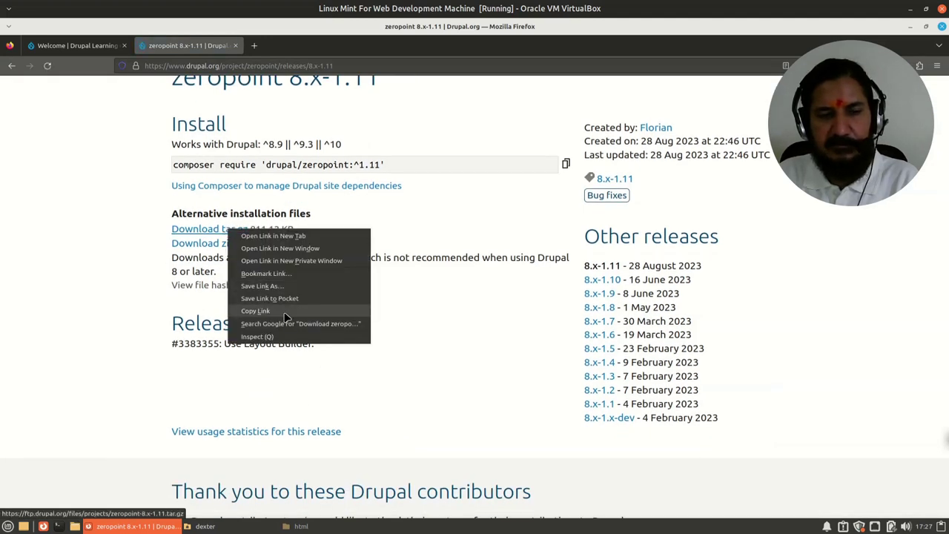
{"action": "left_click", "coordinate": [146, 243]}
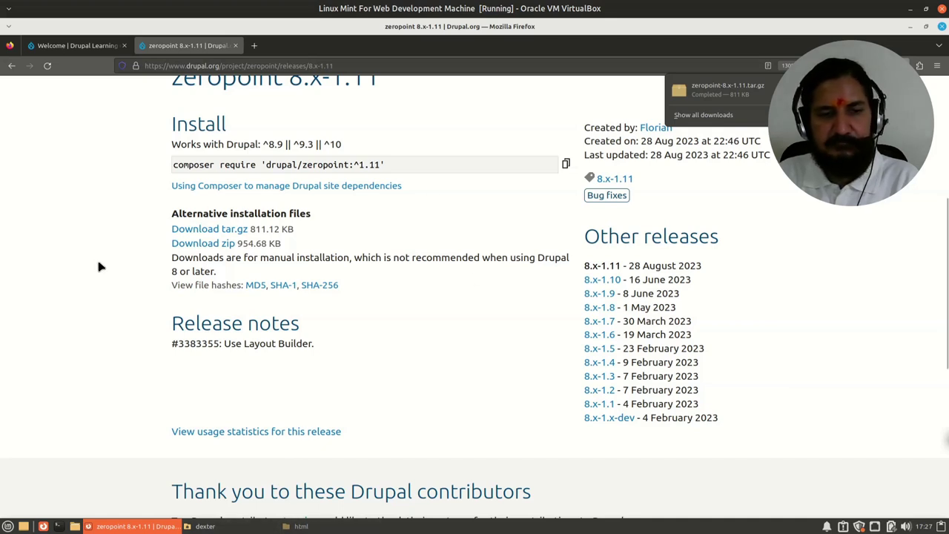
Open the Appearance page of the local Drupal site and examine its installed themes, uninstalled theme and administration theme settings.
{"action": "left_click", "coordinate": [75, 45]}
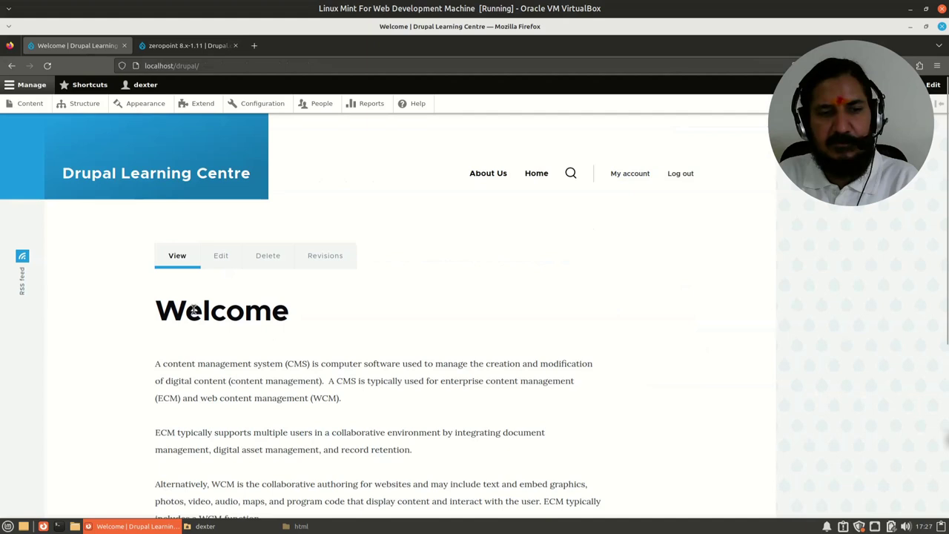
{"action": "left_click", "coordinate": [148, 104]}
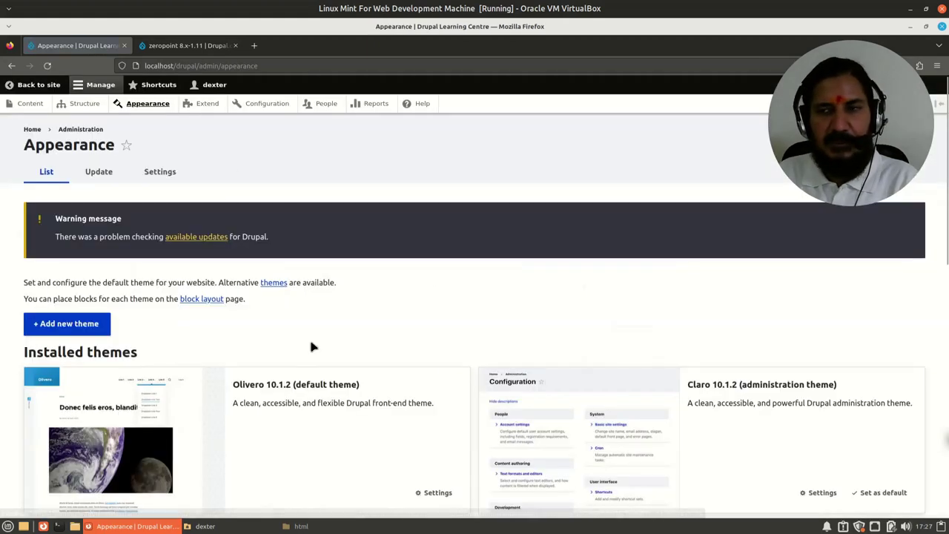
{"action": "scroll", "coordinate": [316, 337], "scroll_direction": "down", "scroll_amount": 3}
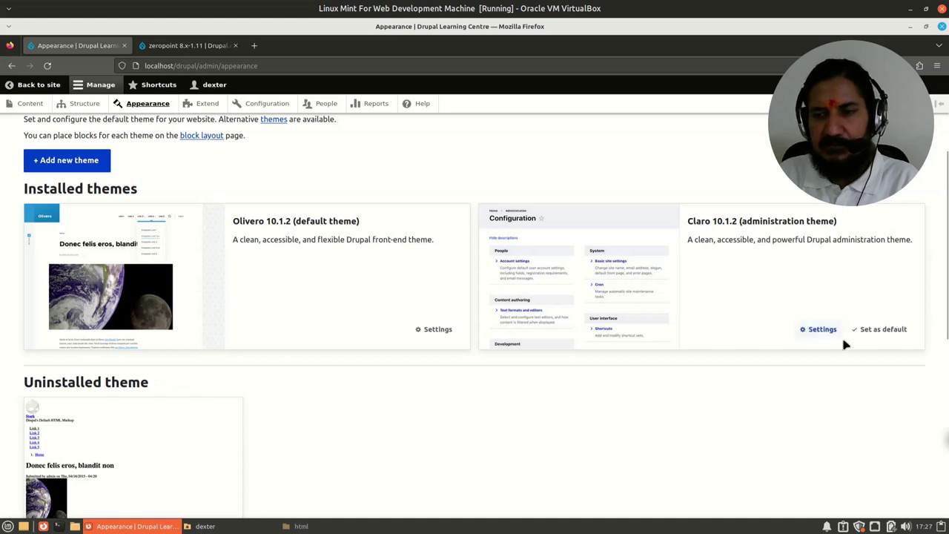
{"action": "scroll", "coordinate": [430, 321], "scroll_direction": "down", "scroll_amount": 1}
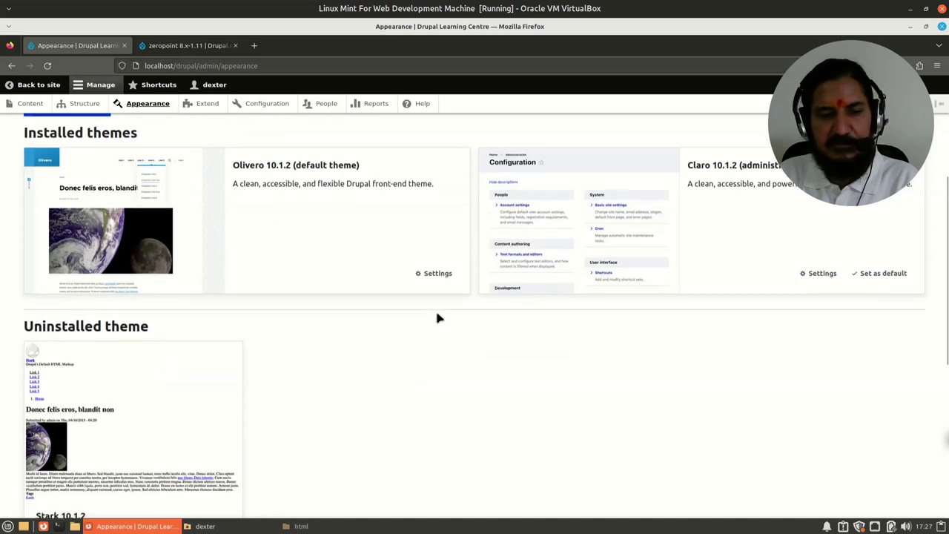
{"action": "scroll", "coordinate": [438, 318], "scroll_direction": "down", "scroll_amount": 1}
{"action": "scroll", "coordinate": [438, 318], "scroll_direction": "up", "scroll_amount": 1}
{"action": "scroll", "coordinate": [436, 406], "scroll_direction": "down", "scroll_amount": 1}
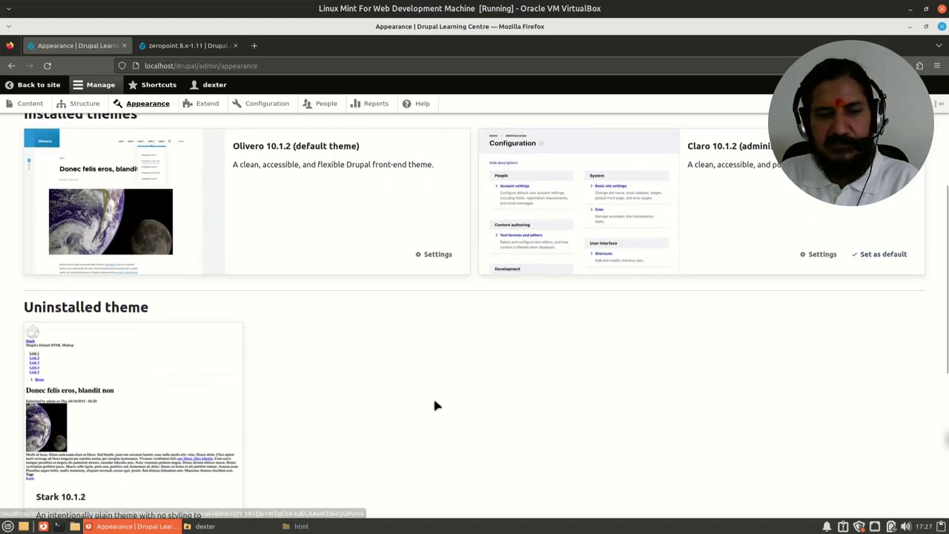
{"action": "scroll", "coordinate": [430, 400], "scroll_direction": "down", "scroll_amount": 3}
{"action": "scroll", "coordinate": [172, 199], "scroll_direction": "down", "scroll_amount": 1}
{"action": "scroll", "coordinate": [250, 371], "scroll_direction": "up", "scroll_amount": 1}
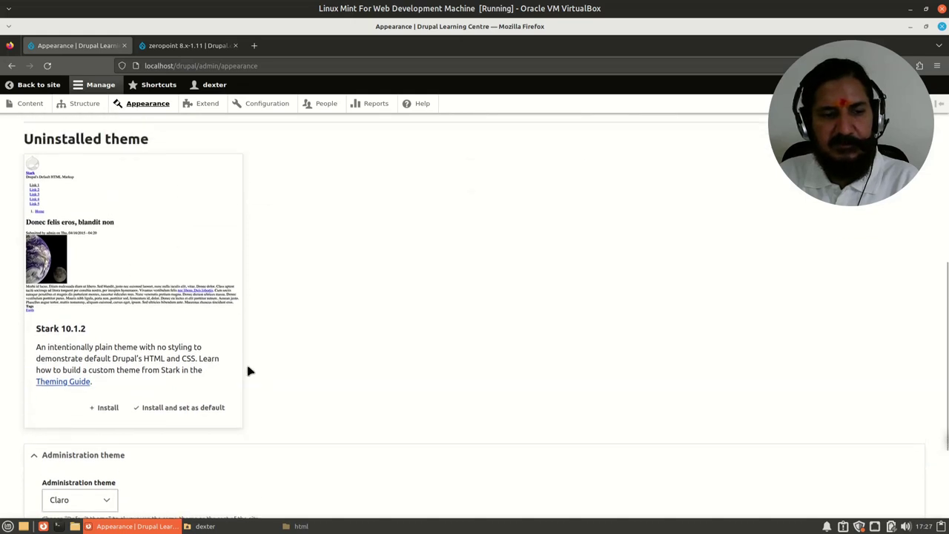
{"action": "scroll", "coordinate": [250, 371], "scroll_direction": "up", "scroll_amount": 1}
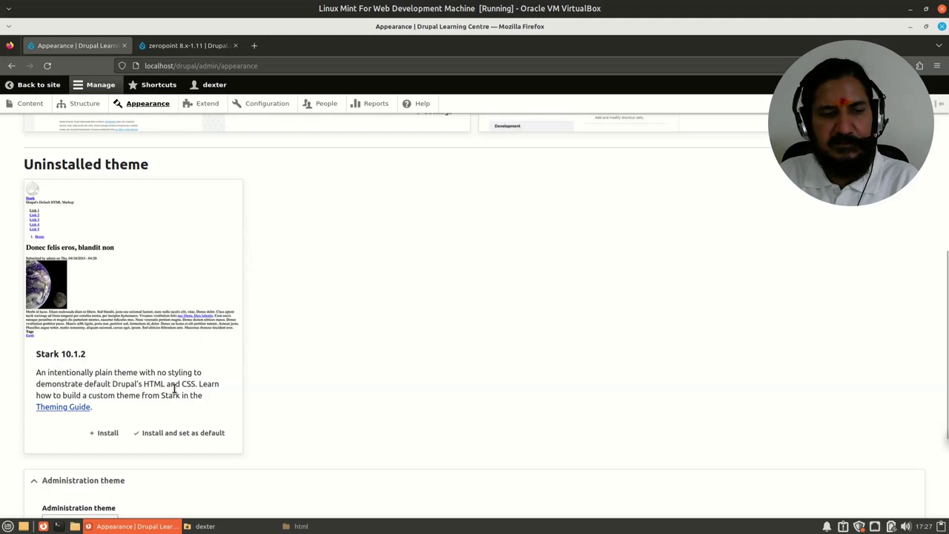
{"action": "scroll", "coordinate": [243, 431], "scroll_direction": "down", "scroll_amount": 1}
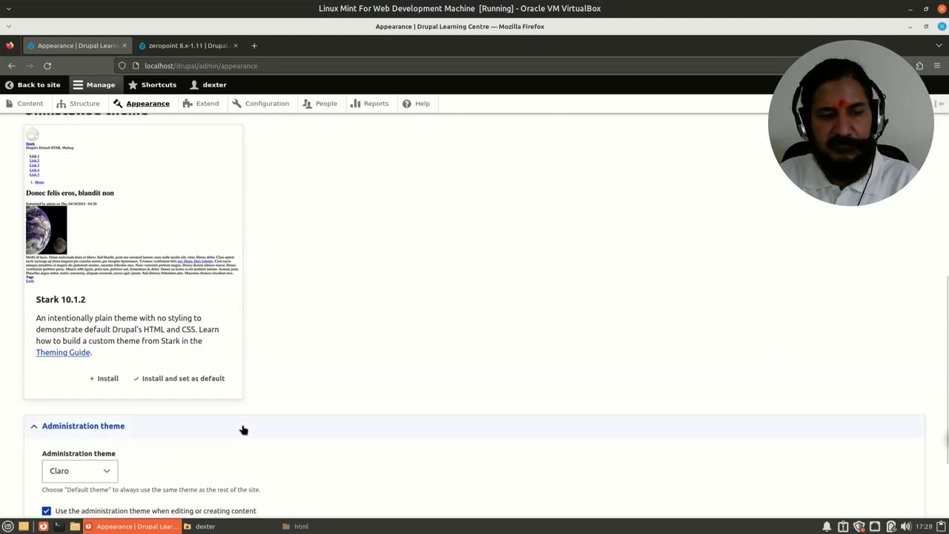
{"action": "scroll", "coordinate": [244, 430], "scroll_direction": "down", "scroll_amount": 2}
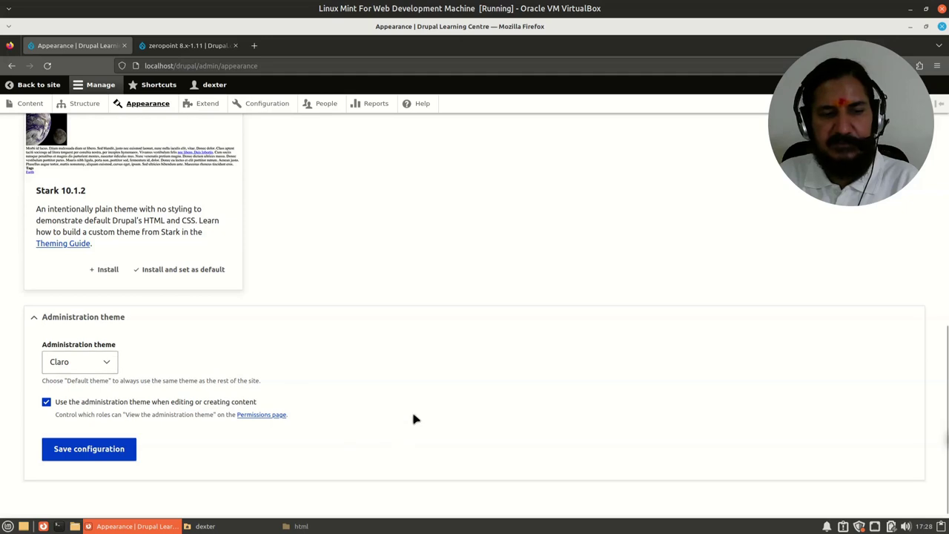
{"action": "scroll", "coordinate": [345, 398], "scroll_direction": "up", "scroll_amount": 8}
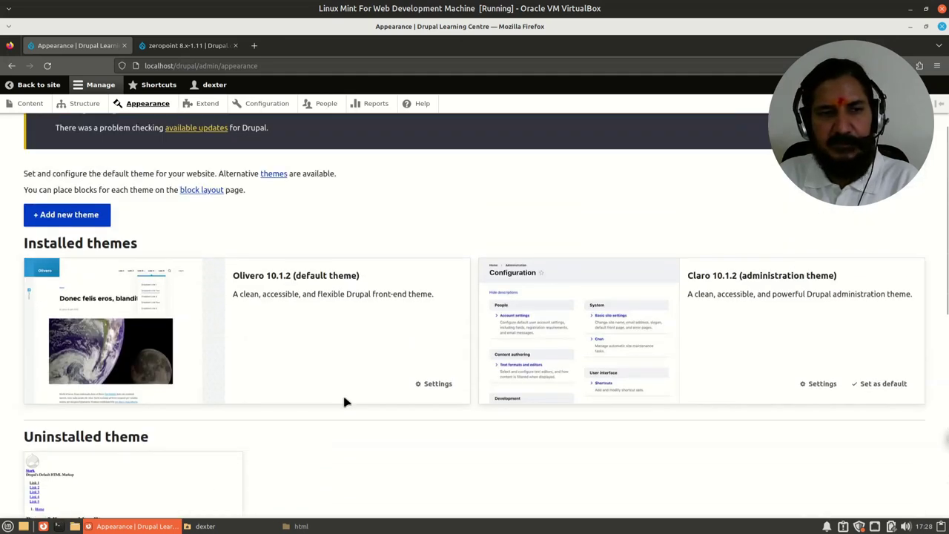
{"action": "scroll", "coordinate": [345, 401], "scroll_direction": "up", "scroll_amount": 2}
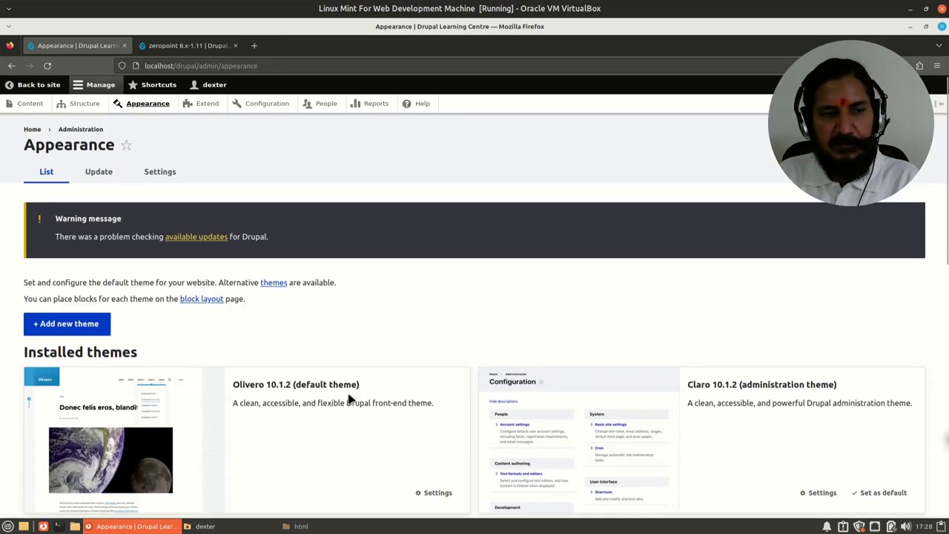
{"action": "left_click", "coordinate": [77, 324]}
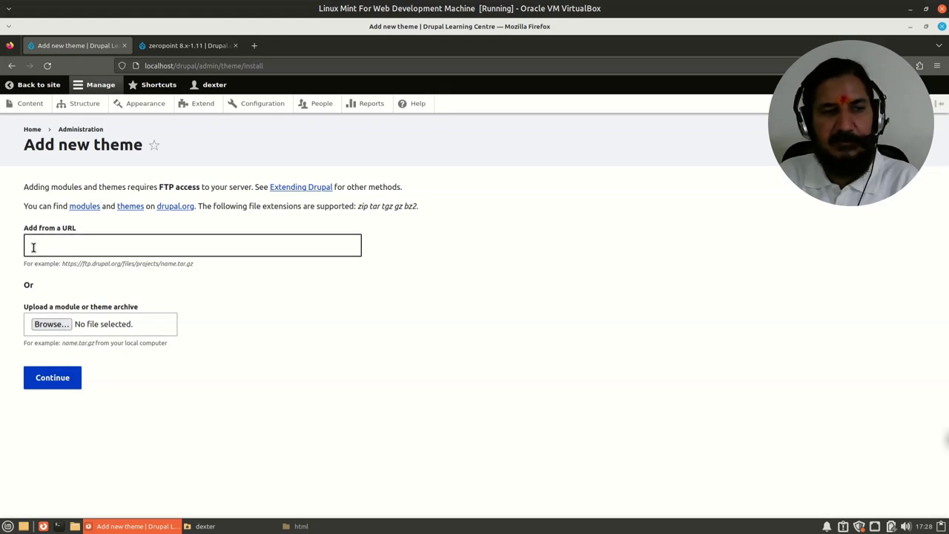
{"action": "left_click", "coordinate": [191, 46]}
{"action": "right_click", "coordinate": [226, 231]}
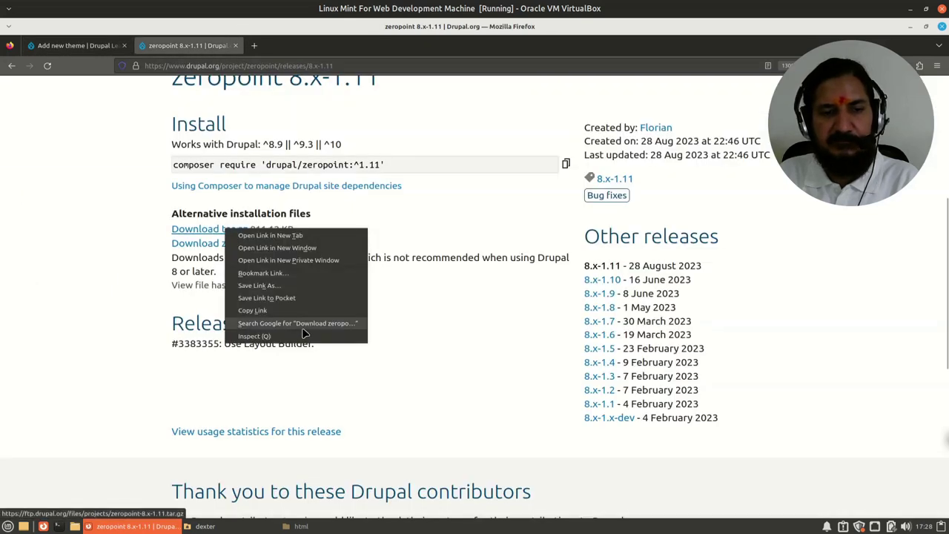
{"action": "left_click", "coordinate": [275, 308]}
{"action": "left_click", "coordinate": [74, 45]}
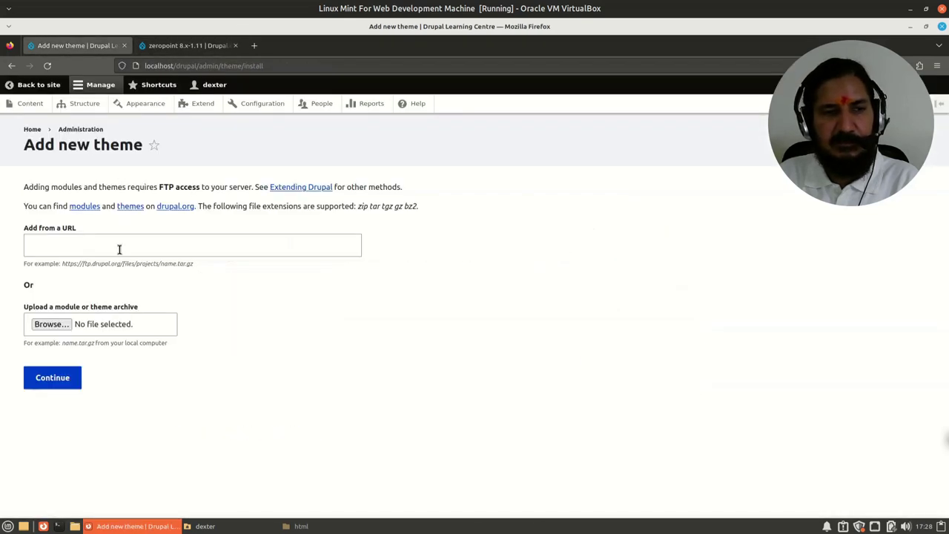
{"action": "left_click", "coordinate": [119, 248]}
{"action": "key", "text": "ctrl+v"}
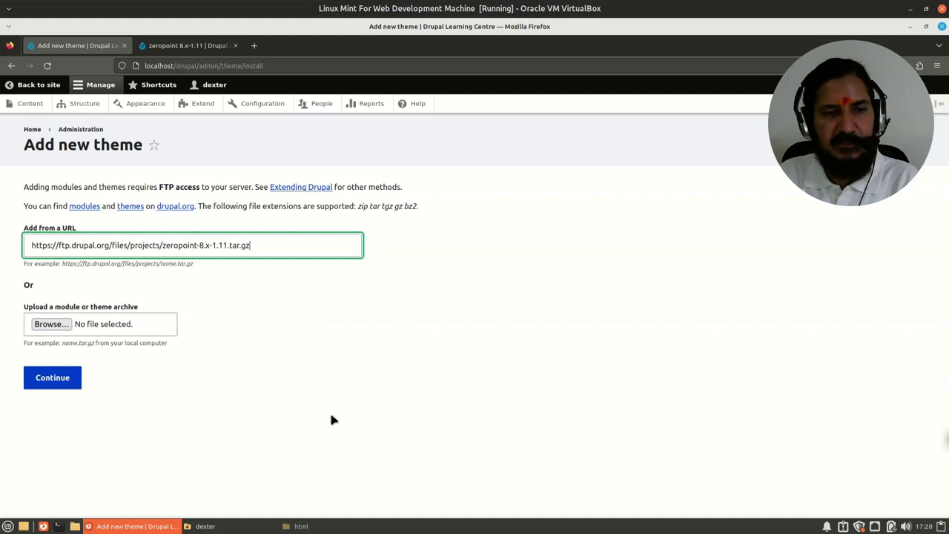
{"action": "left_click", "coordinate": [59, 379]}
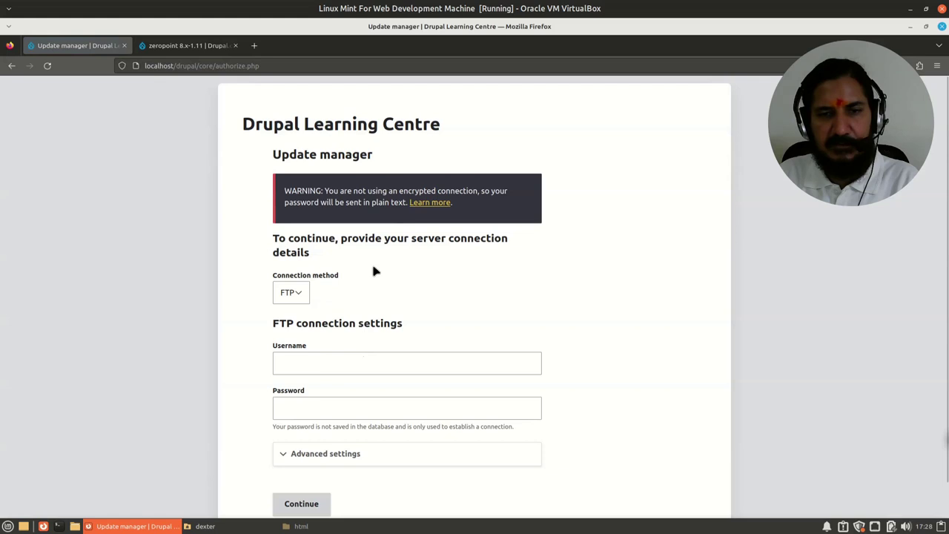
{"action": "left_click", "coordinate": [11, 66]}
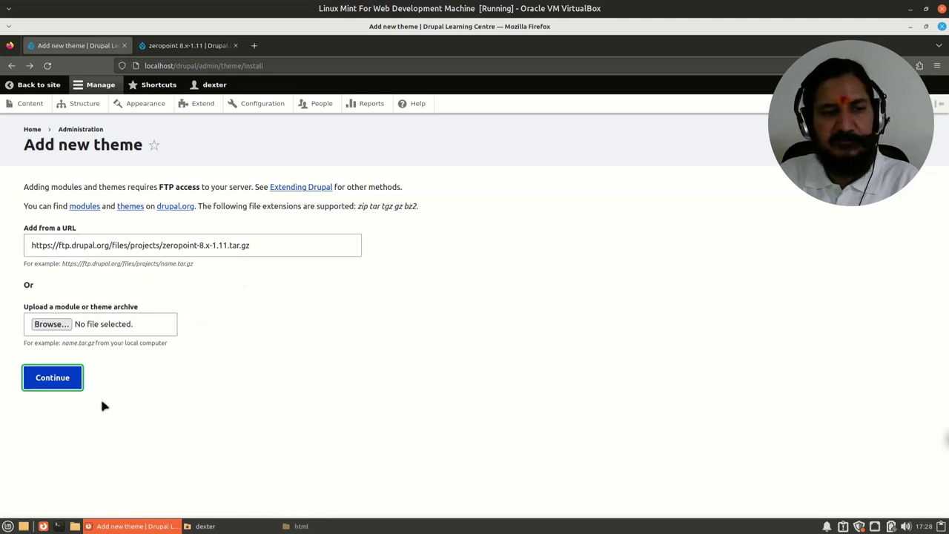
Try to add the theme by selecting zeropoint-8.x-1.11.tar.gz from the Downloads folder as the upload archive, alongside the entered URL.
{"action": "left_click", "coordinate": [51, 324]}
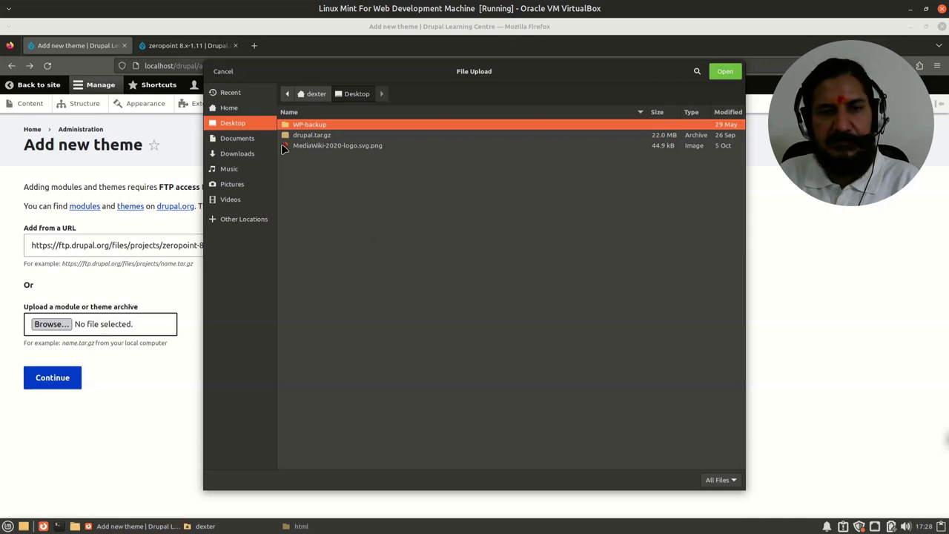
{"action": "left_click", "coordinate": [251, 154]}
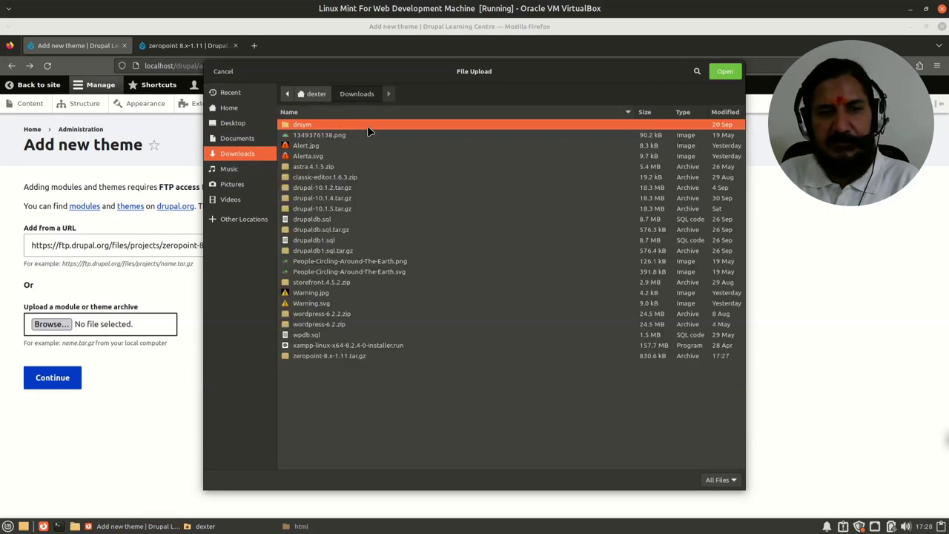
{"action": "left_click", "coordinate": [725, 112]}
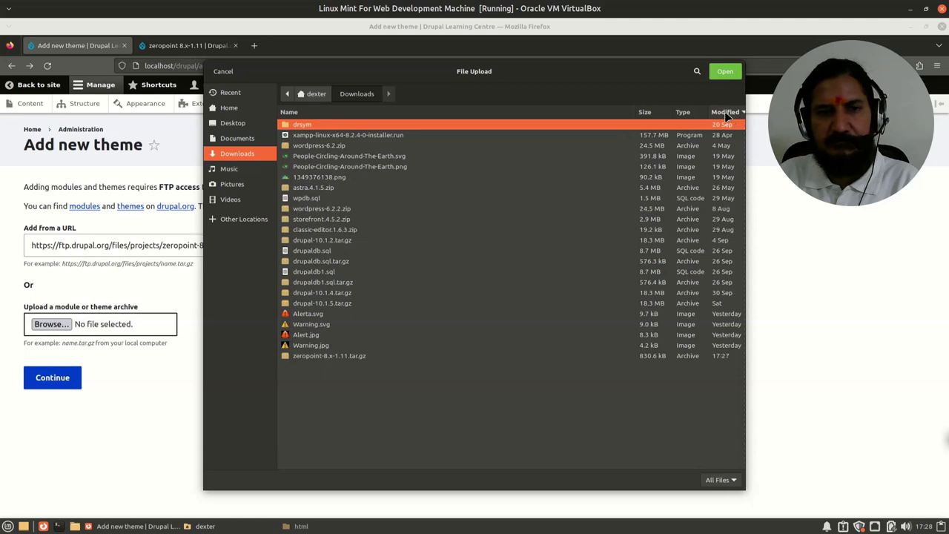
{"action": "left_click", "coordinate": [725, 112]}
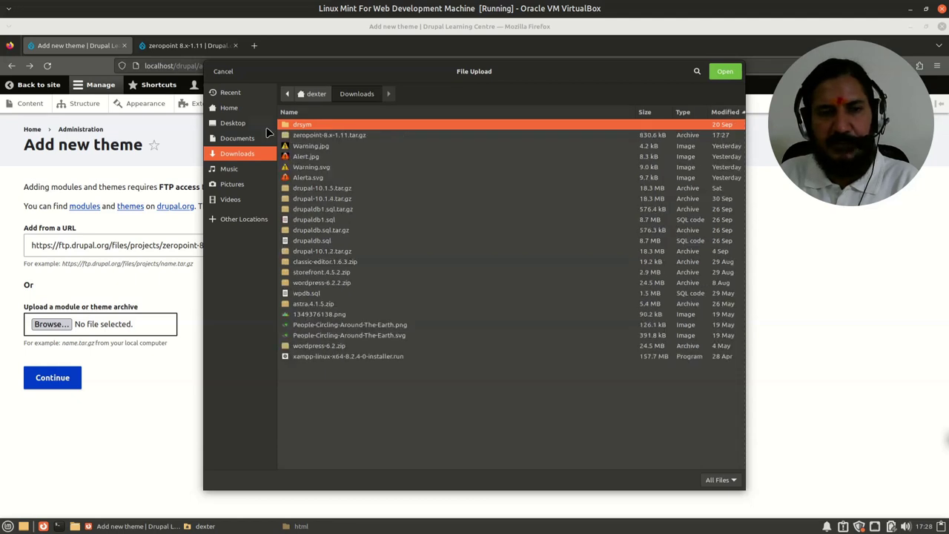
{"action": "left_click", "coordinate": [312, 136]}
{"action": "left_click", "coordinate": [726, 72]}
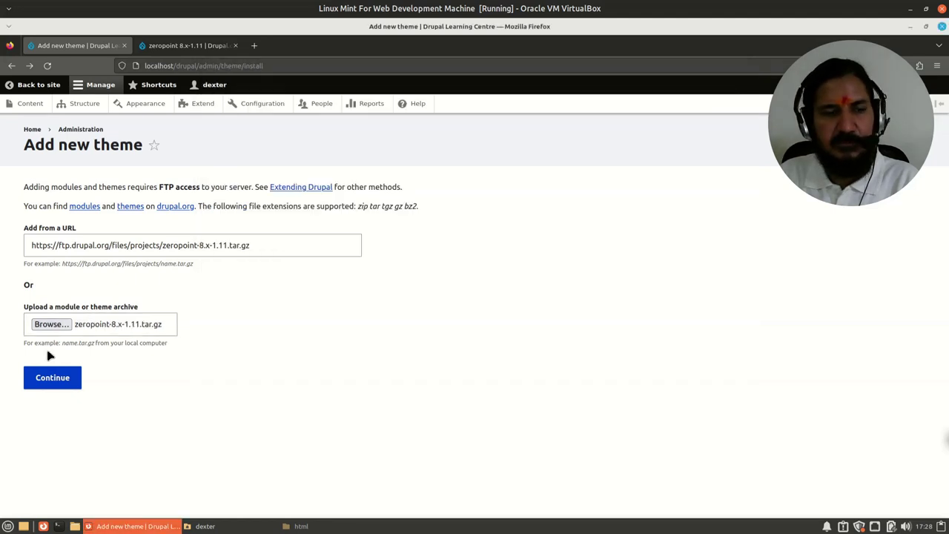
{"action": "left_click", "coordinate": [62, 378]}
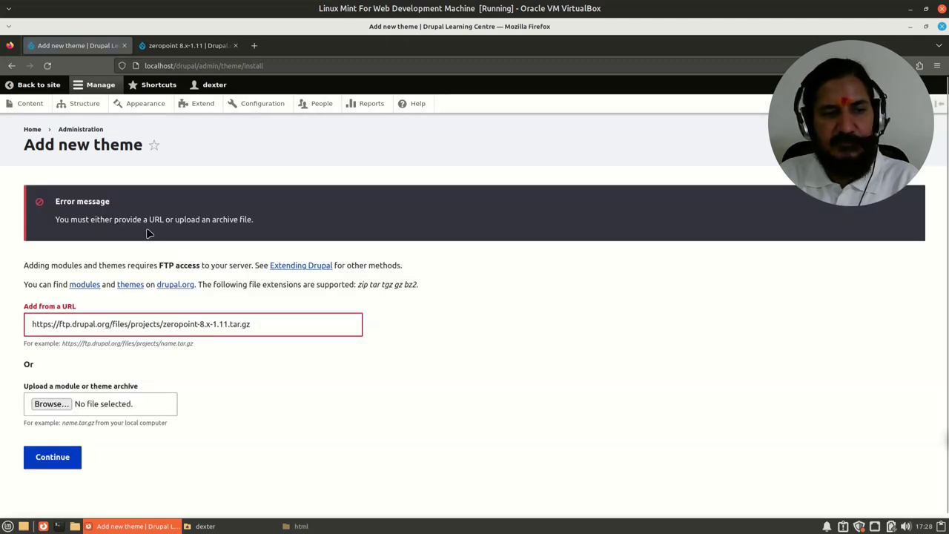
Clear the theme URL, select zeropoint-8.x-1.11.tar.gz again as the upload archive, and submit the form.
{"action": "left_click", "coordinate": [240, 323]}
{"action": "left_click_drag", "start_coordinate": [257, 324], "coordinate": [0, 314]}
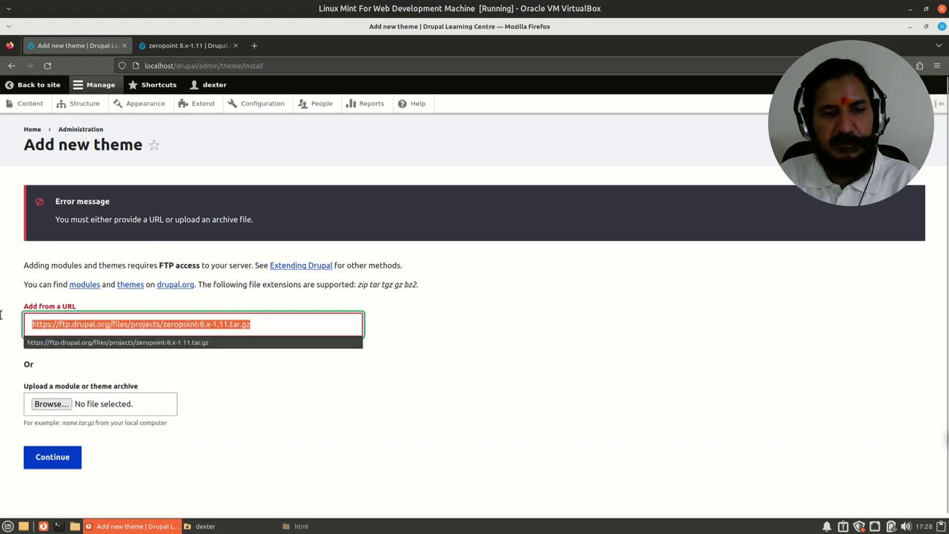
{"action": "key", "text": "BackSpace"}
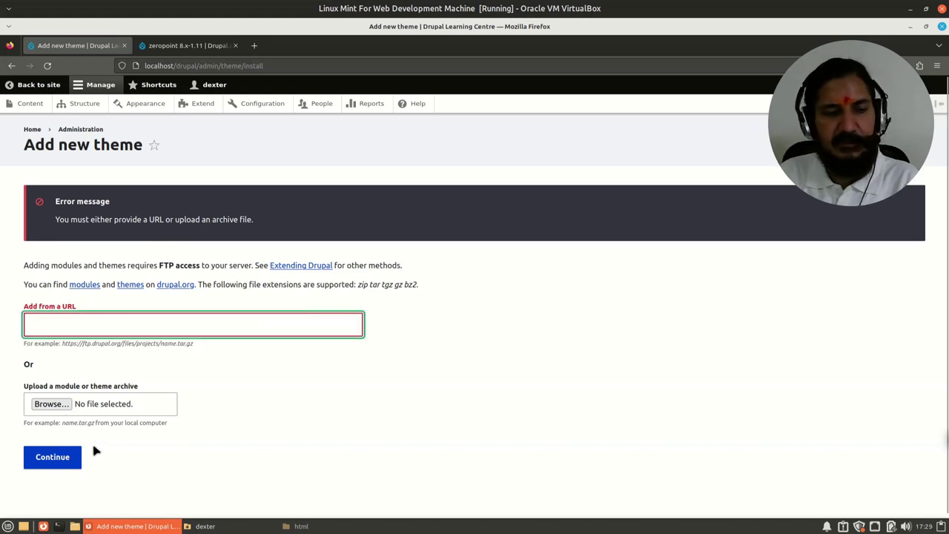
{"action": "left_click", "coordinate": [63, 410]}
{"action": "left_click", "coordinate": [346, 137]}
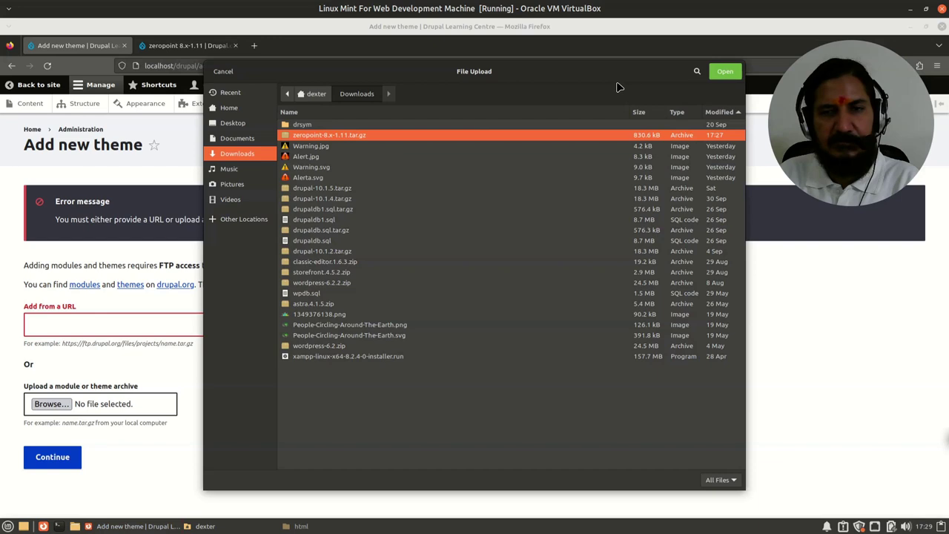
{"action": "left_click", "coordinate": [726, 75]}
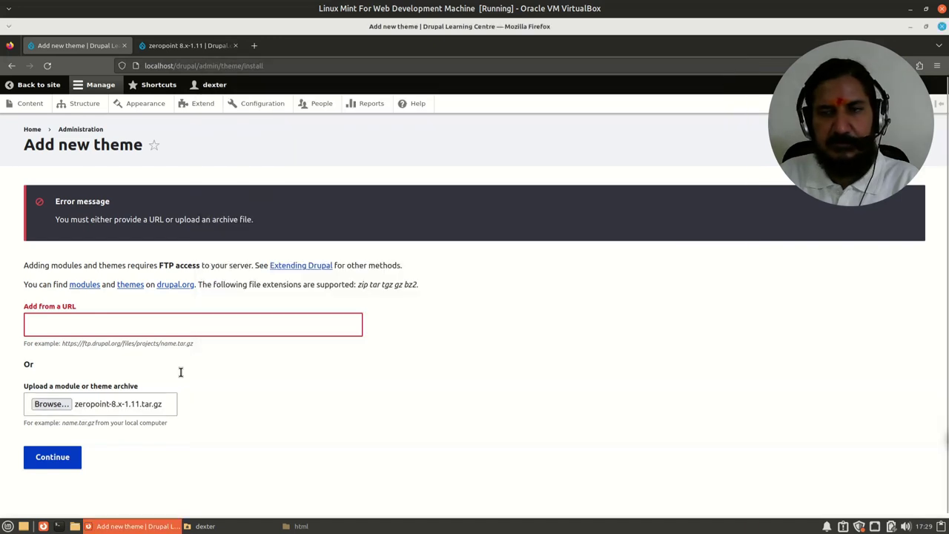
{"action": "left_click", "coordinate": [53, 458]}
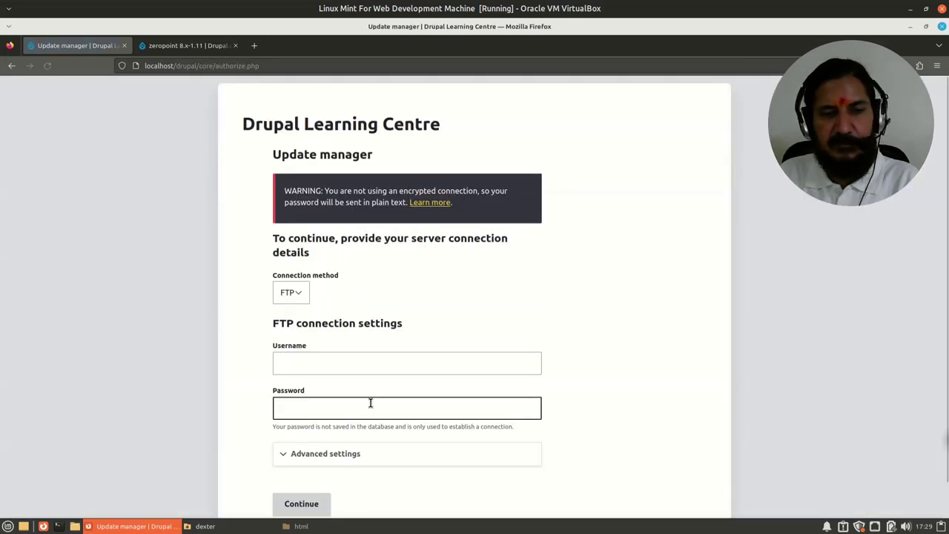
Examine the Update manager's FTP connection settings, and return to the add-theme form without changing the chosen archive.
{"action": "scroll", "coordinate": [360, 417], "scroll_direction": "down", "scroll_amount": 2}
{"action": "scroll", "coordinate": [447, 164], "scroll_direction": "up", "scroll_amount": 2}
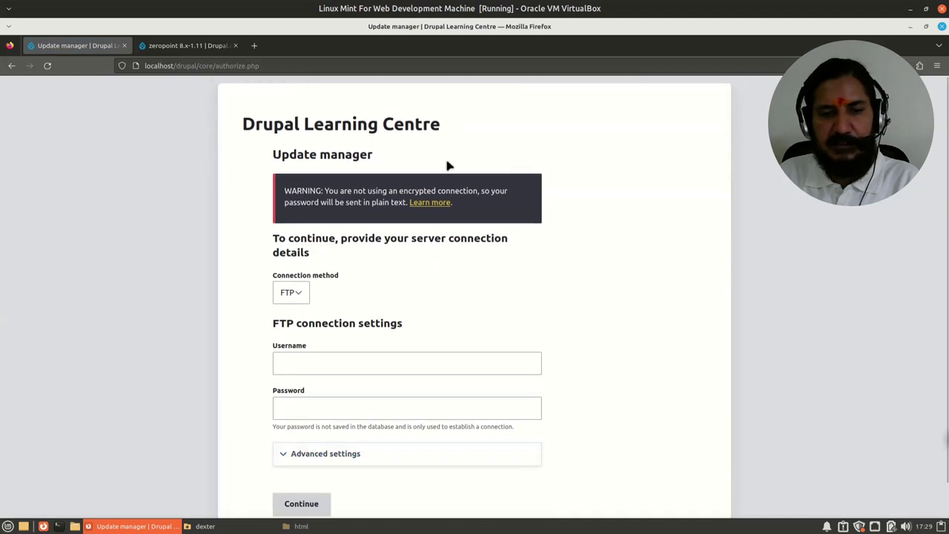
{"action": "key", "text": "shift+Tab"}
{"action": "key", "text": "shift+Tab"}
{"action": "key", "text": "Tab"}
{"action": "key", "text": "shift+Tab"}
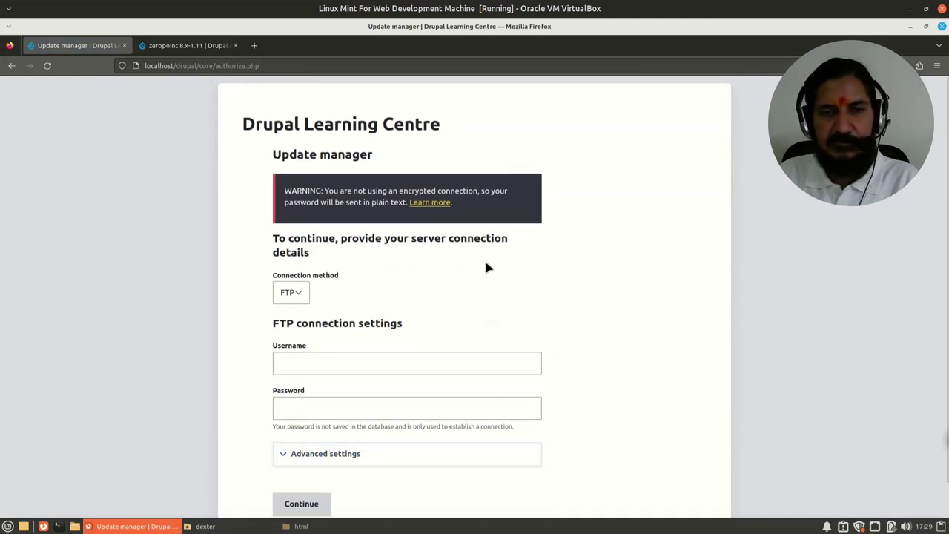
{"action": "left_click", "coordinate": [12, 66]}
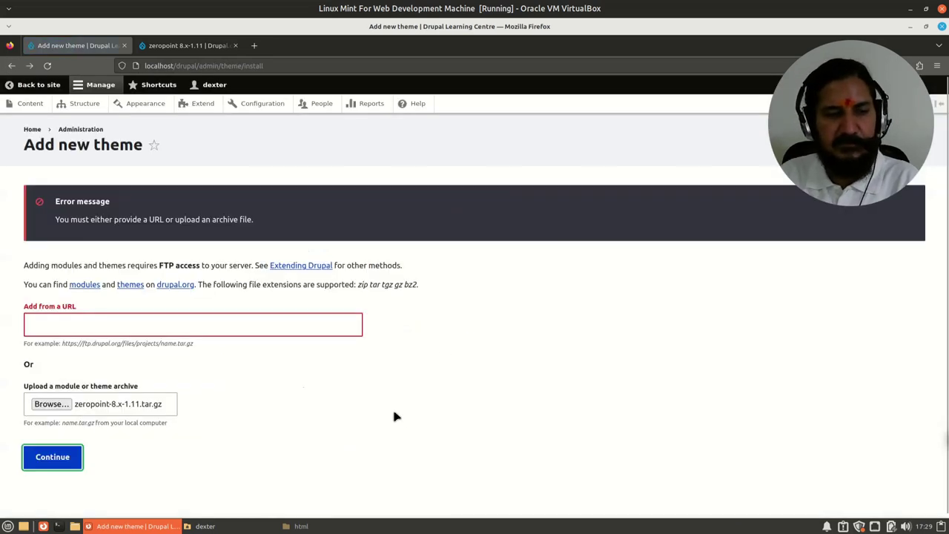
{"action": "left_click", "coordinate": [156, 407]}
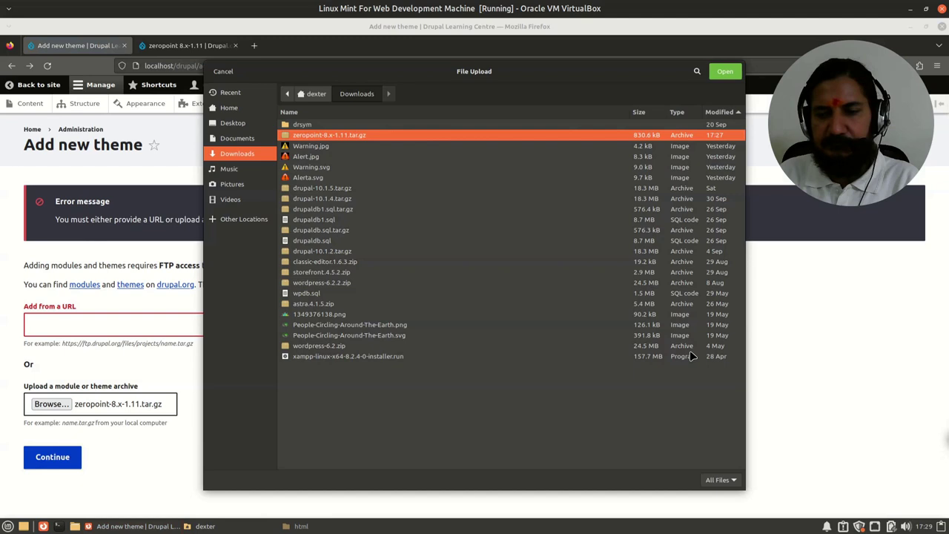
{"action": "left_click", "coordinate": [222, 71]}
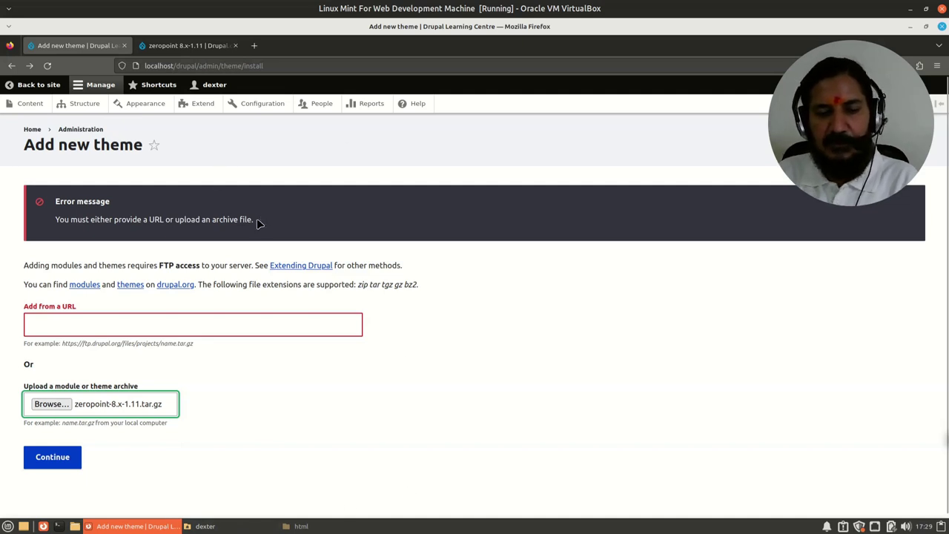
Switch to the file manager, locate the themes folder inside /var/www/html/drupal/core, and return to the drupal folder.
{"action": "left_click", "coordinate": [311, 526]}
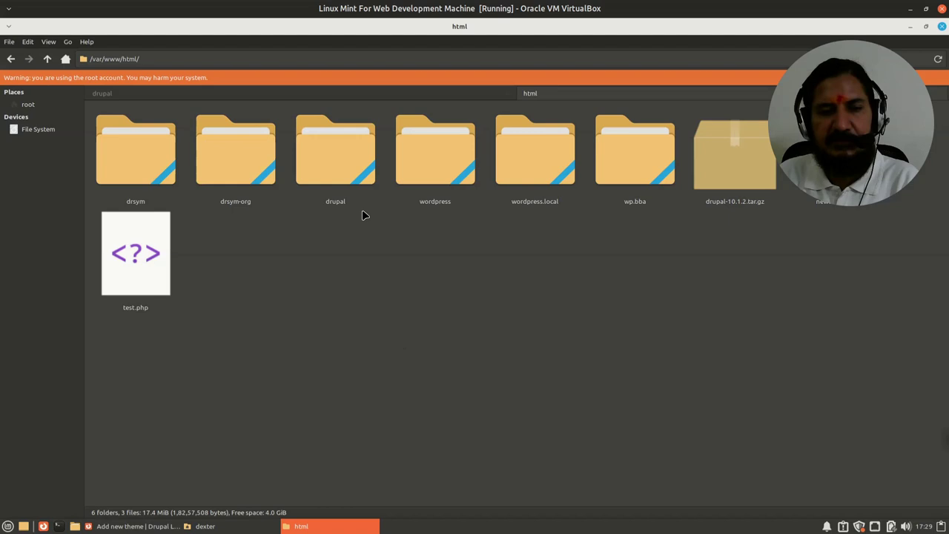
{"action": "double_click", "coordinate": [345, 167]}
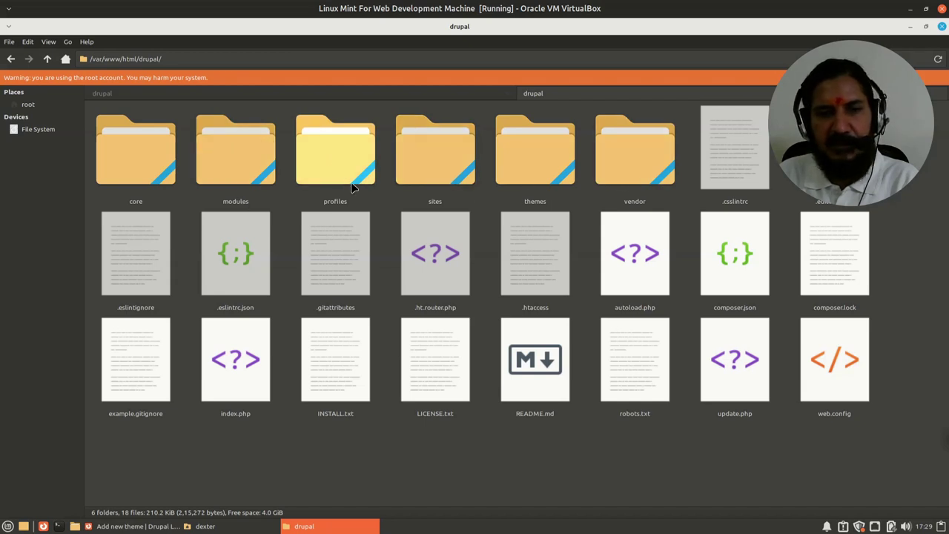
{"action": "double_click", "coordinate": [134, 182]}
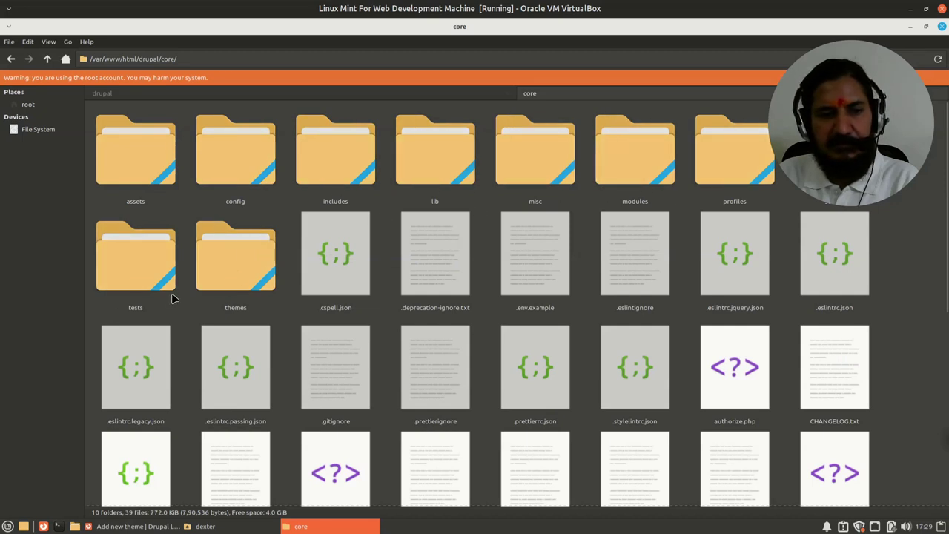
{"action": "left_click", "coordinate": [252, 267]}
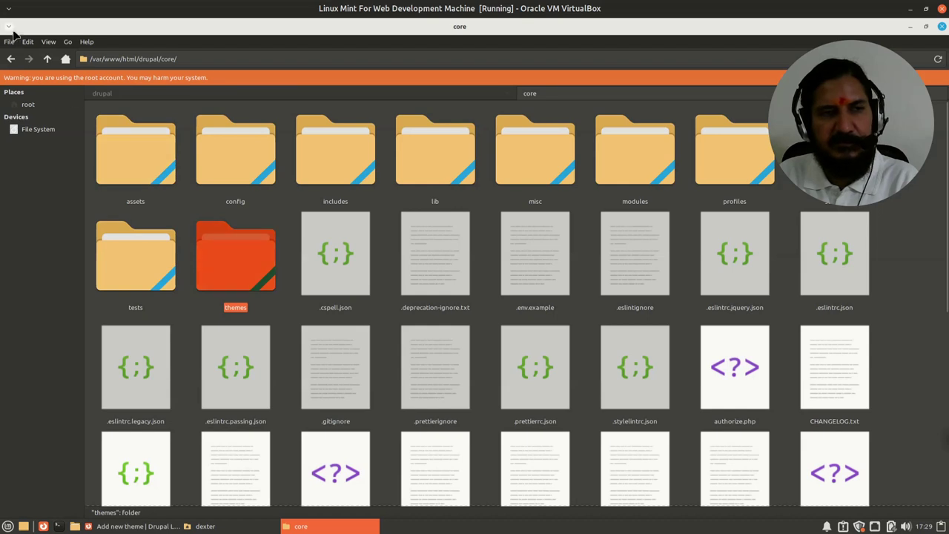
{"action": "left_click", "coordinate": [47, 58]}
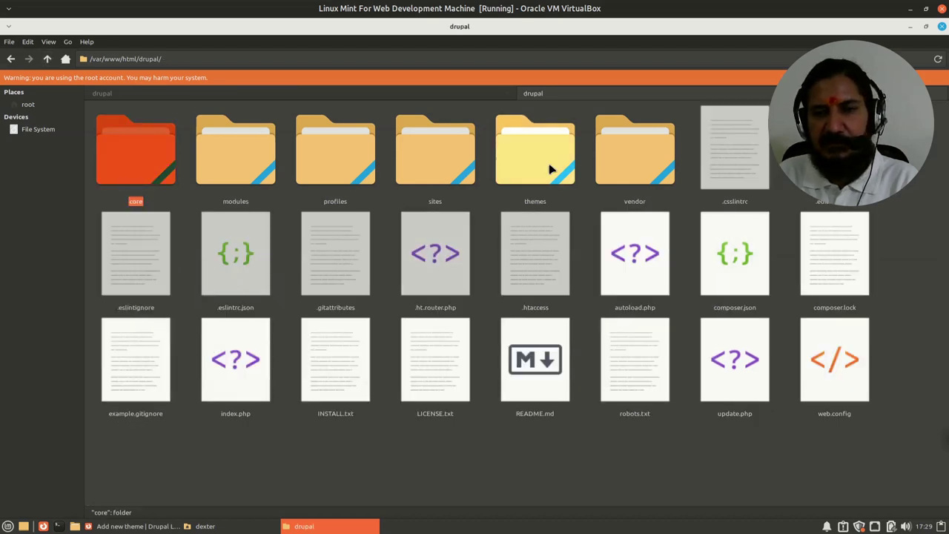
Open the site's own themes folder at /var/www/html/drupal/themes, outside core.
{"action": "left_click", "coordinate": [552, 172]}
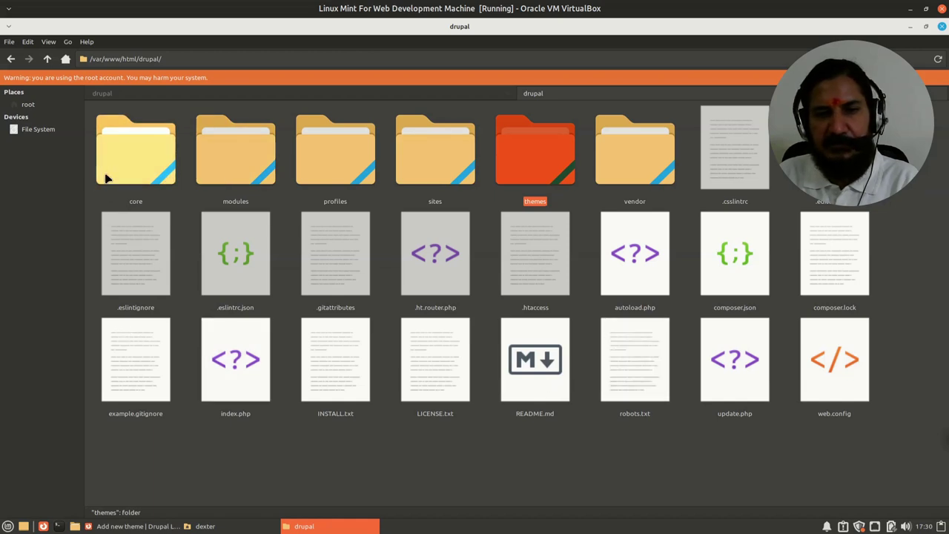
{"action": "double_click", "coordinate": [551, 161]}
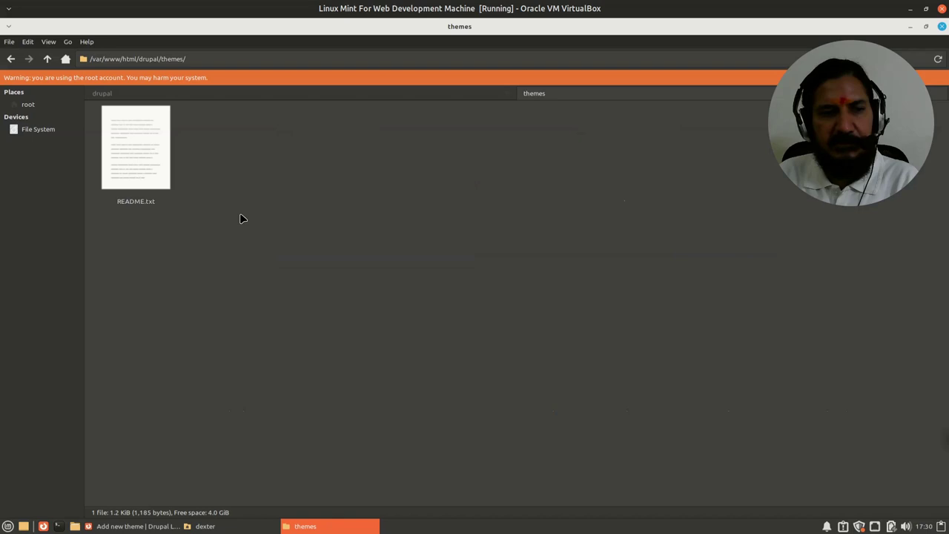
{"action": "right_click", "coordinate": [270, 230]}
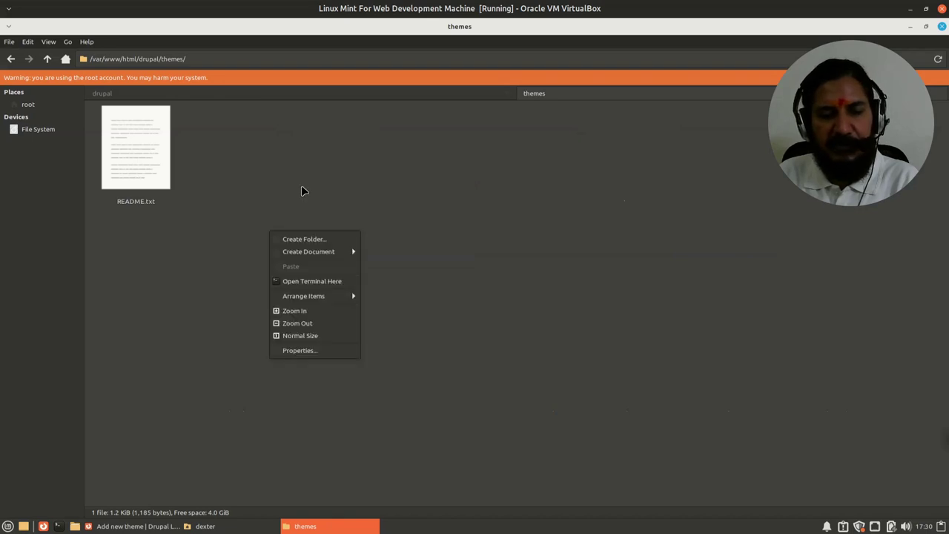
{"action": "left_click", "coordinate": [404, 193]}
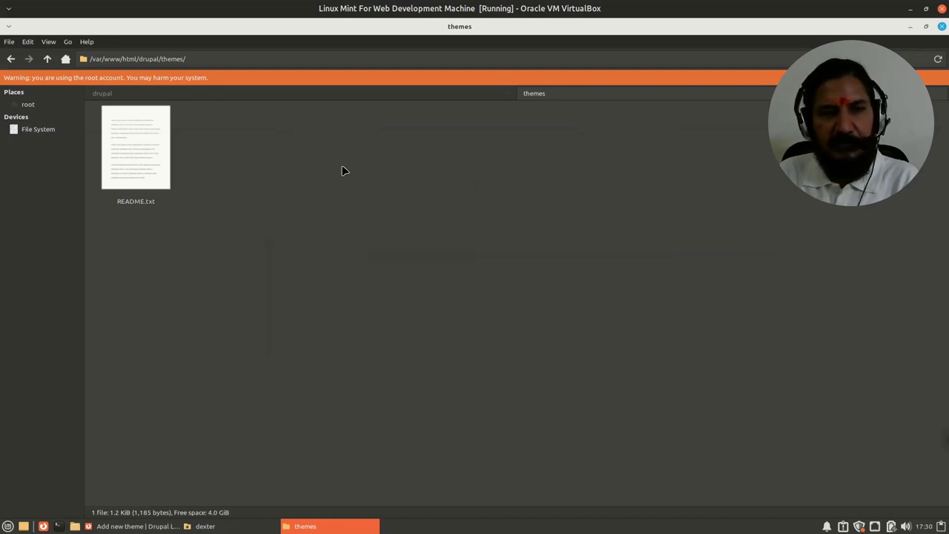
Open the user's Downloads folder under /home/ in the file manager's other tab.
{"action": "left_click", "coordinate": [275, 94]}
{"action": "left_click", "coordinate": [176, 57]}
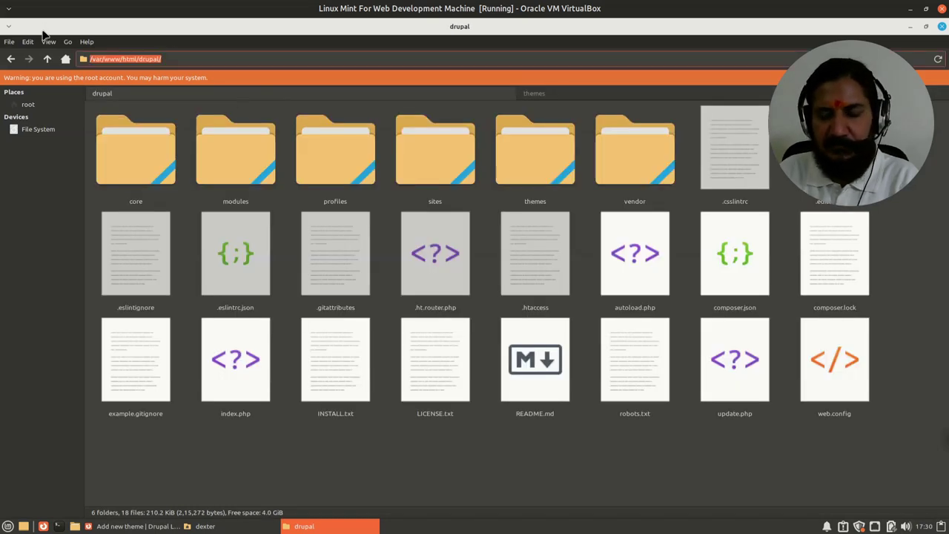
{"action": "type", "text": "/home/"}
{"action": "key", "text": "Return"}
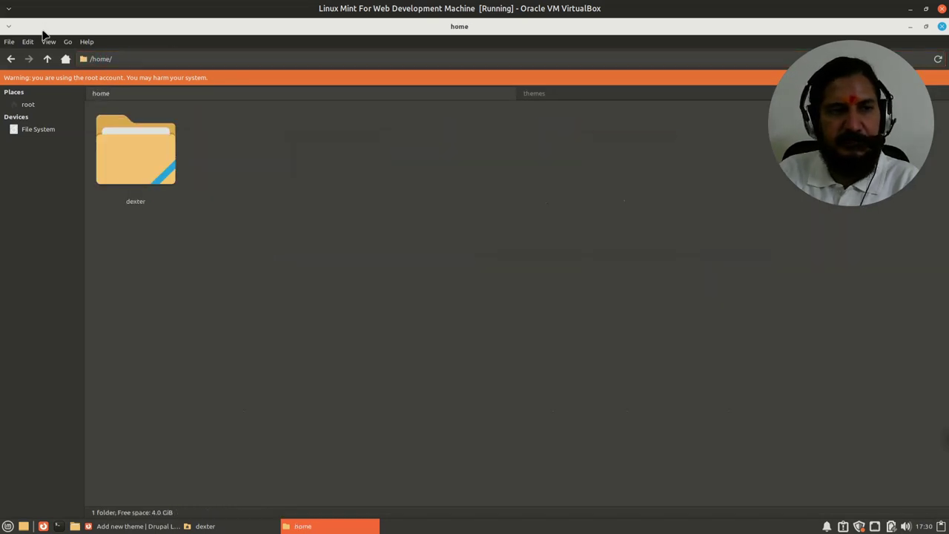
{"action": "double_click", "coordinate": [177, 166]}
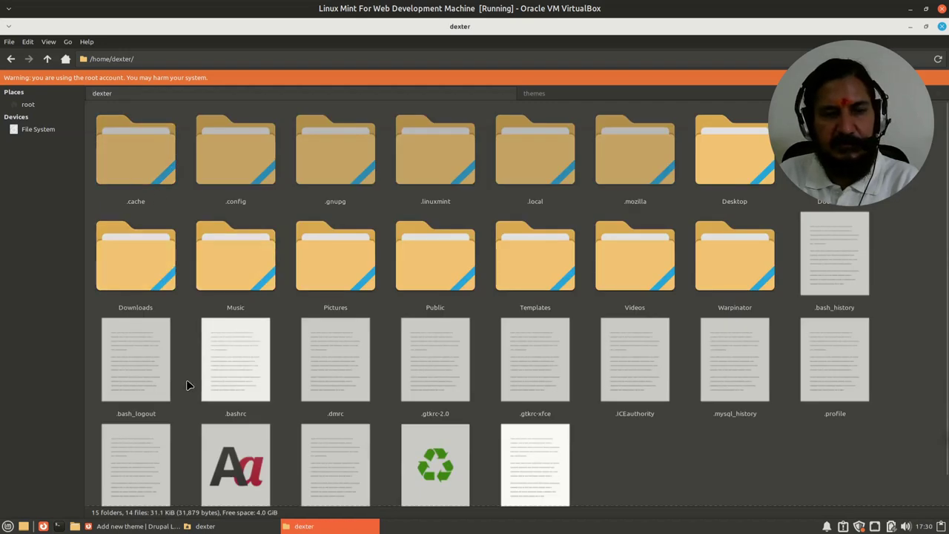
{"action": "double_click", "coordinate": [148, 272]}
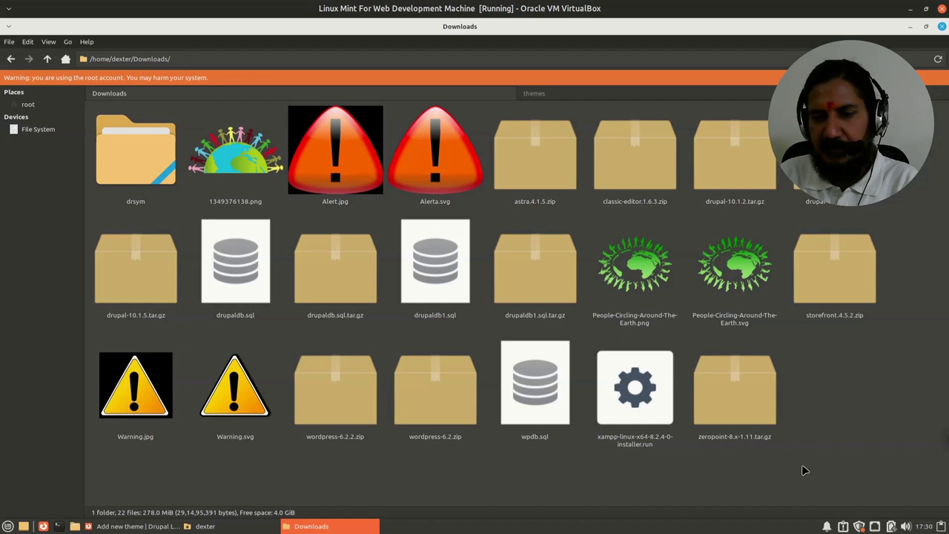
Move zeropoint-8.x-1.11.tar.gz from the Downloads folder into /var/www/html/drupal/themes.
{"action": "left_click", "coordinate": [753, 401]}
{"action": "right_click", "coordinate": [753, 402]}
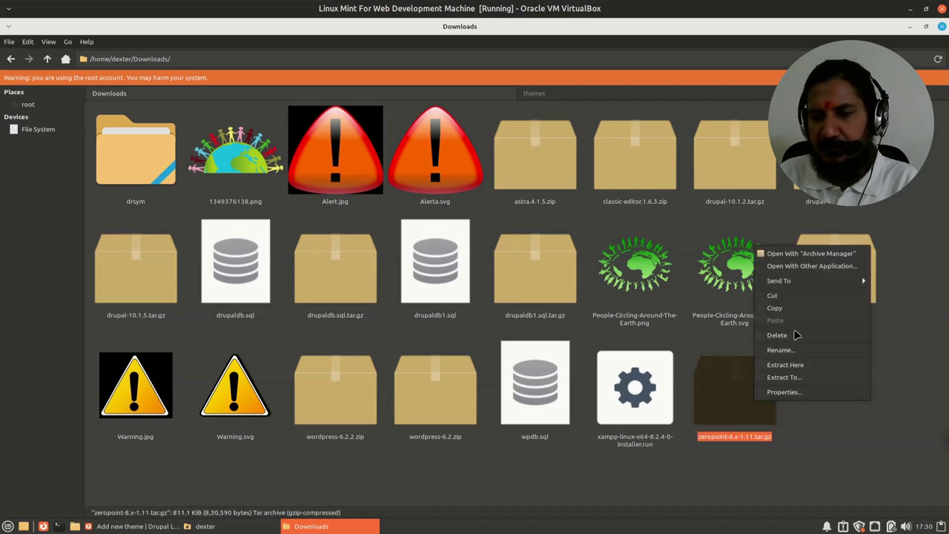
{"action": "left_click", "coordinate": [774, 307]}
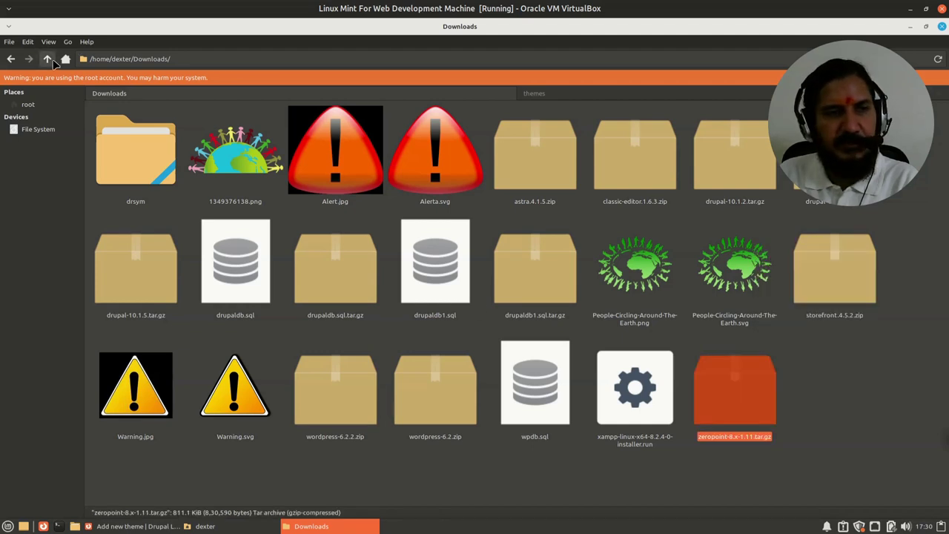
{"action": "key", "text": "ctrl+x"}
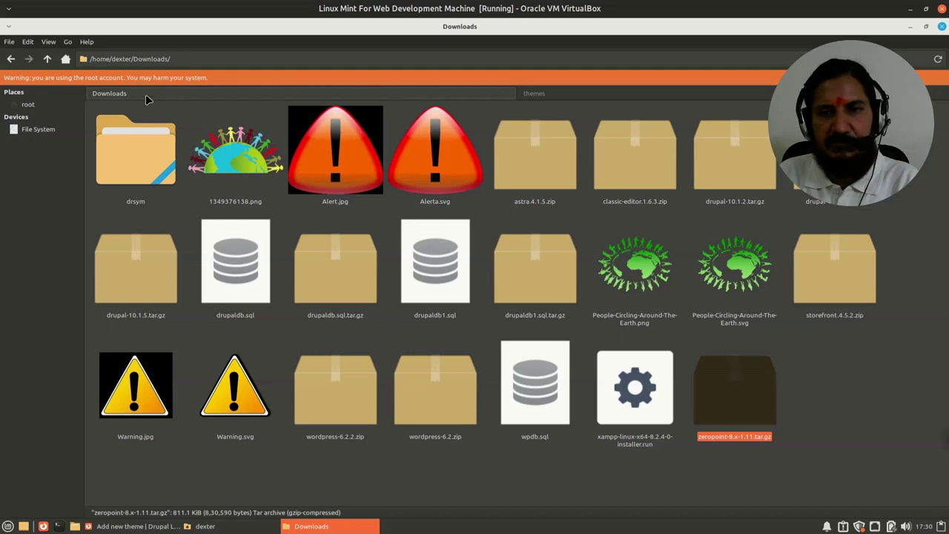
{"action": "left_click", "coordinate": [559, 98]}
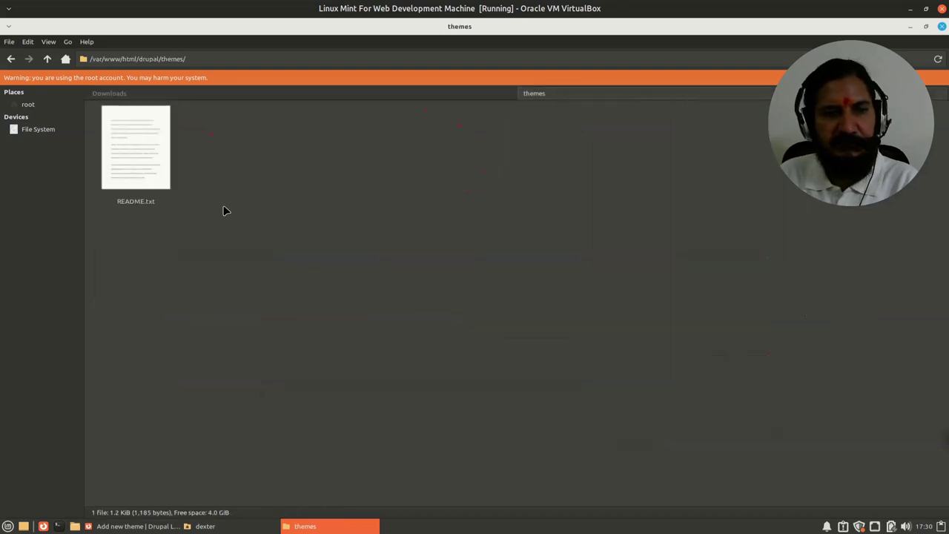
{"action": "right_click", "coordinate": [270, 133]}
{"action": "left_click", "coordinate": [293, 164]}
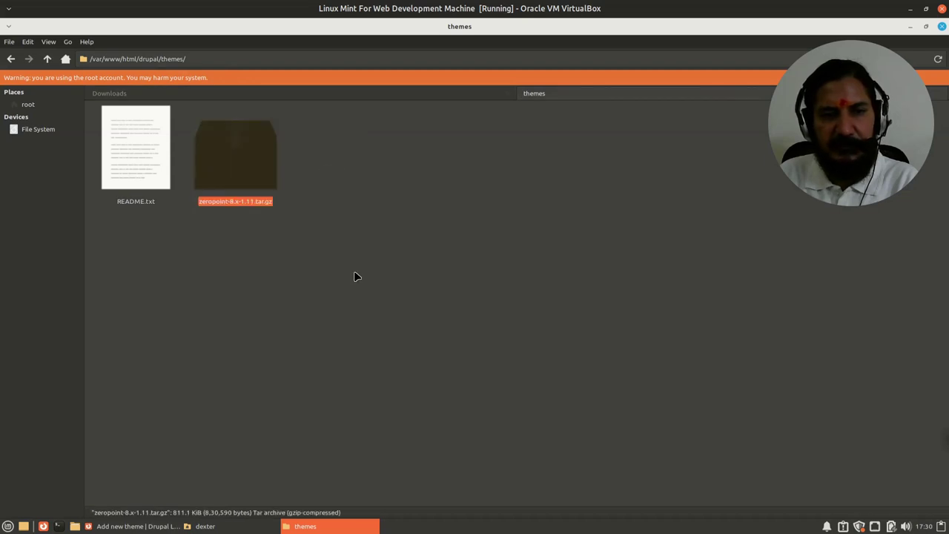
Open README.txt in the drupal themes folder to read what belongs in this directory.
{"action": "left_click", "coordinate": [211, 280]}
{"action": "double_click", "coordinate": [151, 151]}
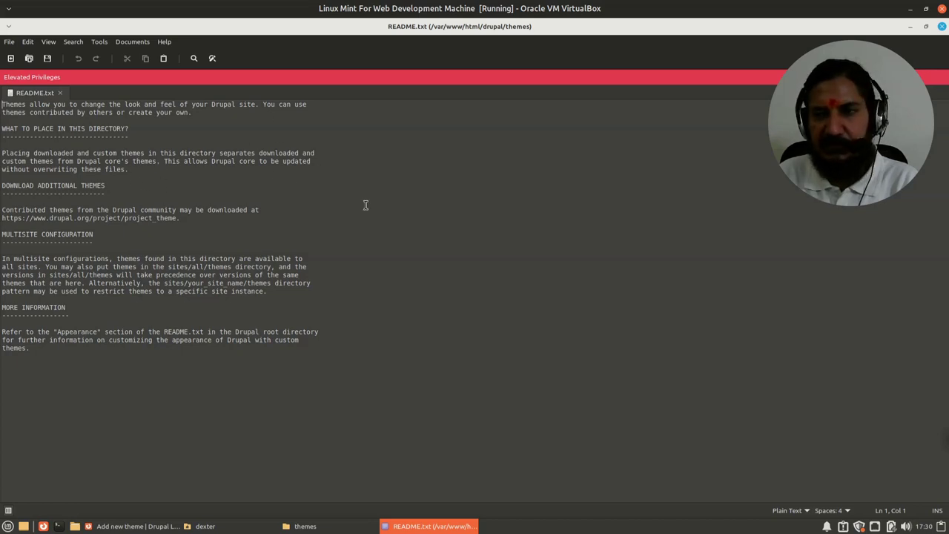
Close README.txt and its editor, and extract zeropoint-8.x-1.11.tar.gz in the drupal themes folder.
{"action": "left_click", "coordinate": [60, 93]}
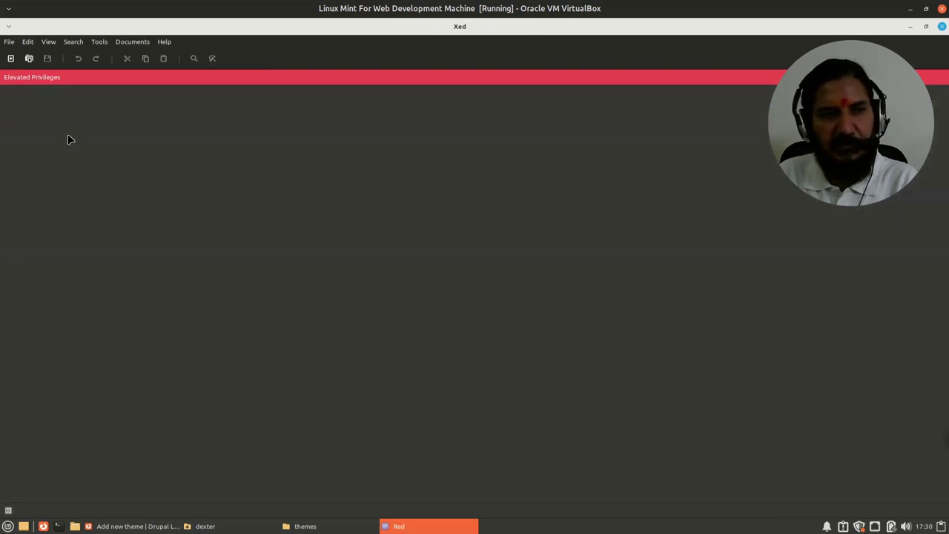
{"action": "left_click", "coordinate": [942, 27]}
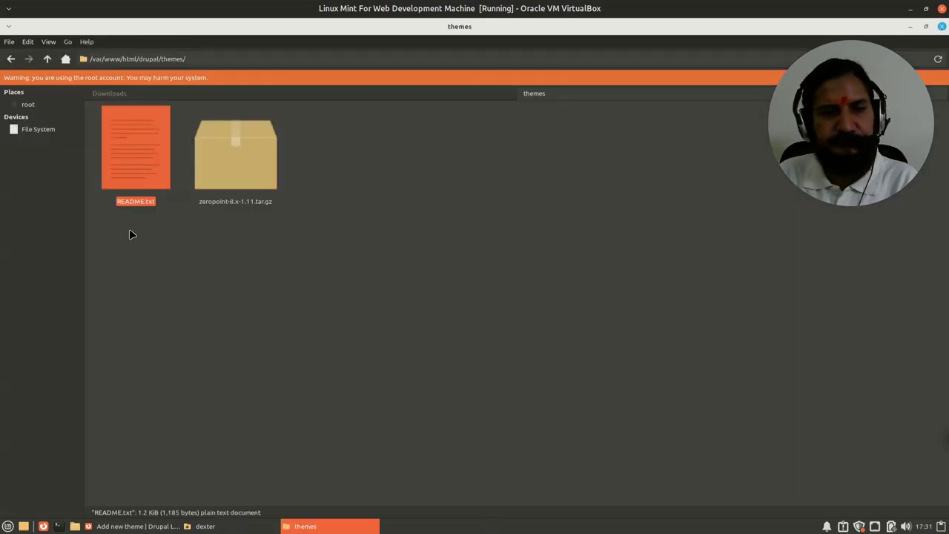
{"action": "left_click", "coordinate": [171, 245]}
{"action": "left_click", "coordinate": [251, 162]}
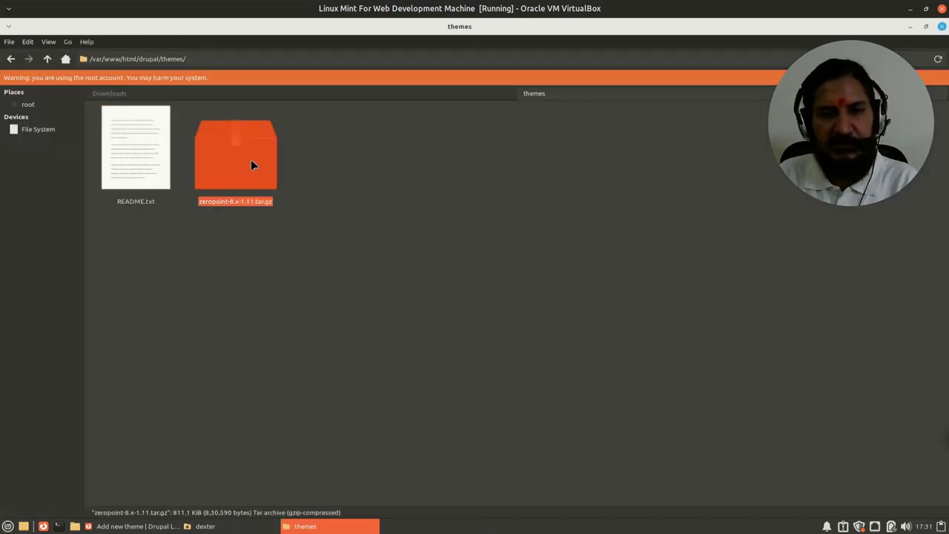
{"action": "right_click", "coordinate": [250, 164]}
{"action": "left_click", "coordinate": [301, 279]}
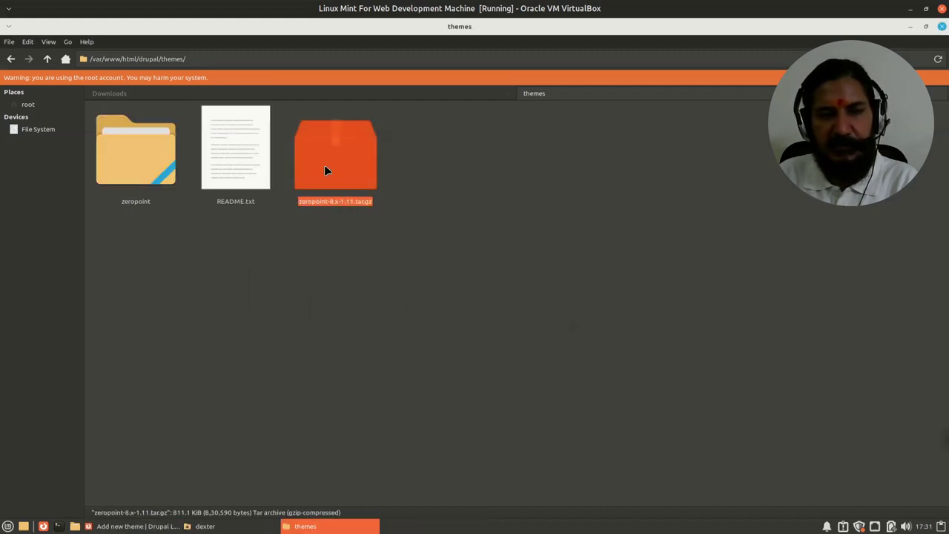
Permanently delete the archive zeropoint-8.x-1.11.tar.gz from the themes folder.
{"action": "right_click", "coordinate": [364, 156]}
{"action": "left_click", "coordinate": [403, 248]}
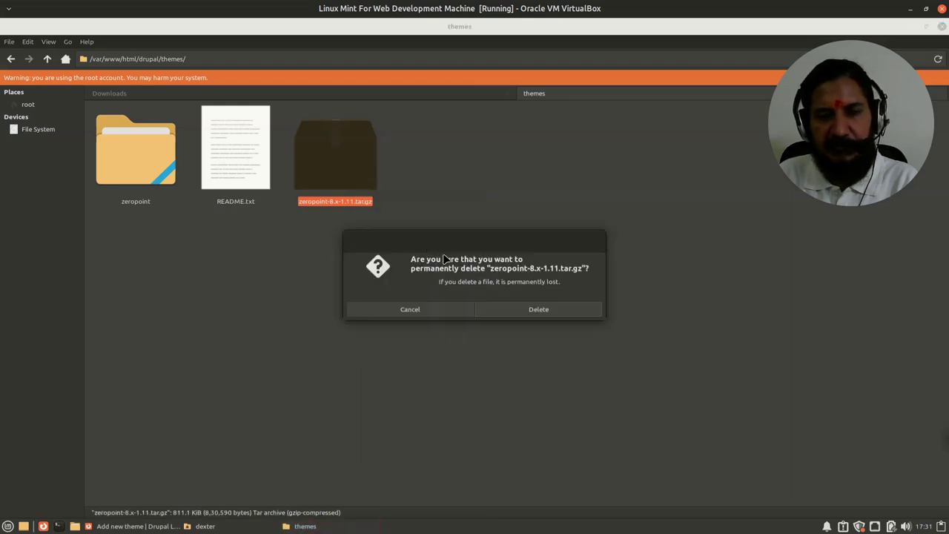
{"action": "left_click", "coordinate": [499, 315]}
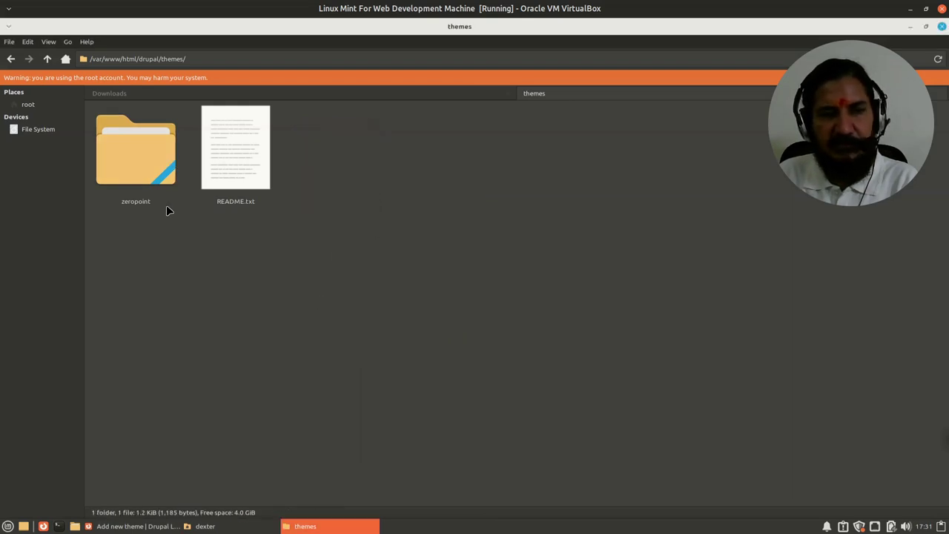
Switch to Firefox and, on the site's Appearance page, install 0 Point 8.x-1.11 and set it as the default theme.
{"action": "left_click", "coordinate": [127, 527]}
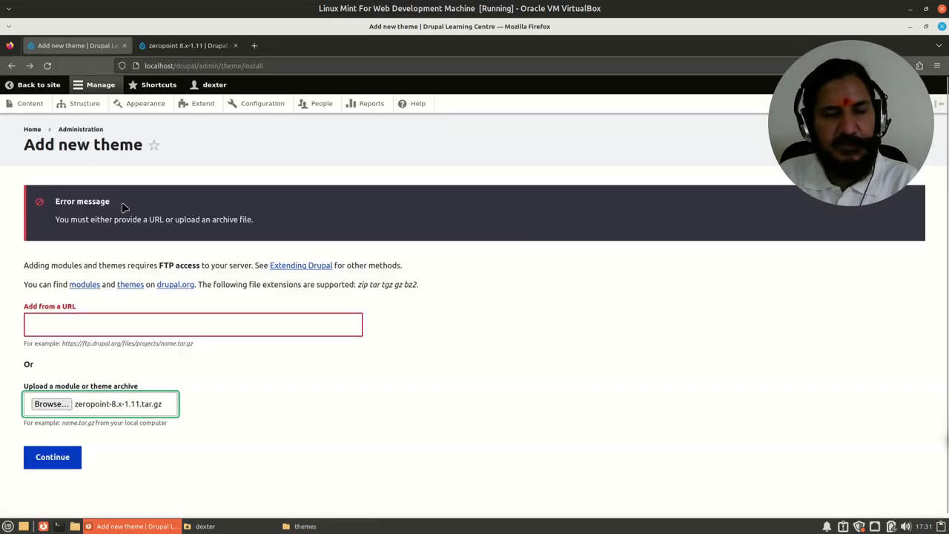
{"action": "left_click", "coordinate": [141, 105]}
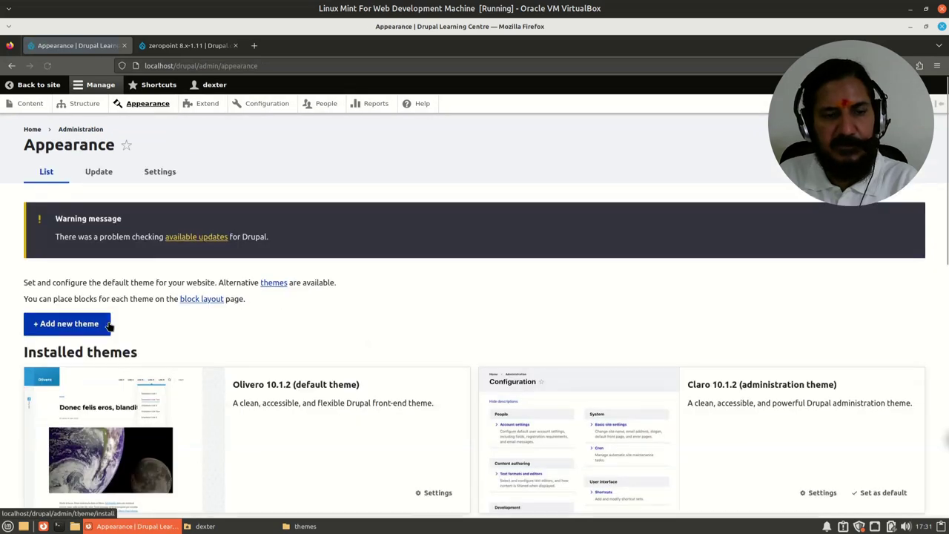
{"action": "scroll", "coordinate": [111, 323], "scroll_direction": "down", "scroll_amount": 4}
{"action": "scroll", "coordinate": [113, 319], "scroll_direction": "down", "scroll_amount": 5}
{"action": "scroll", "coordinate": [113, 319], "scroll_direction": "up", "scroll_amount": 4}
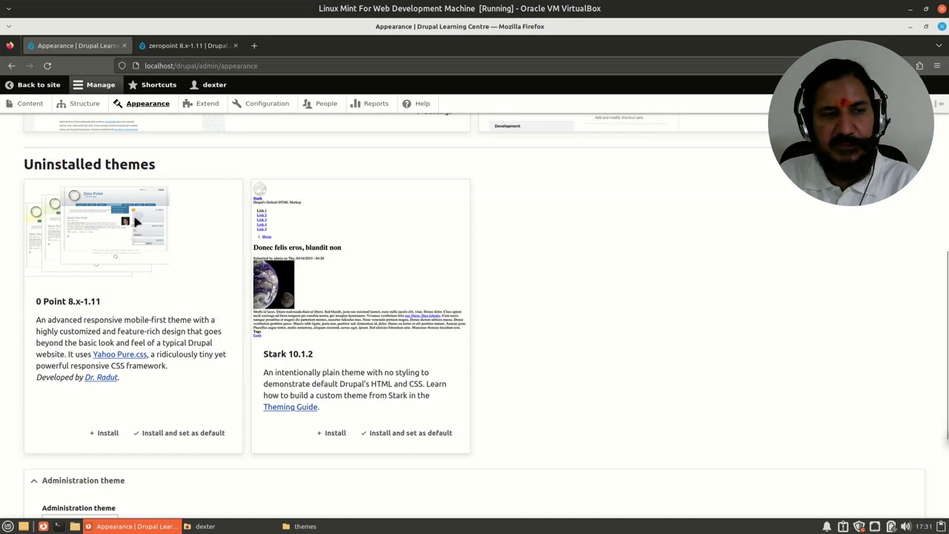
{"action": "left_click", "coordinate": [108, 432]}
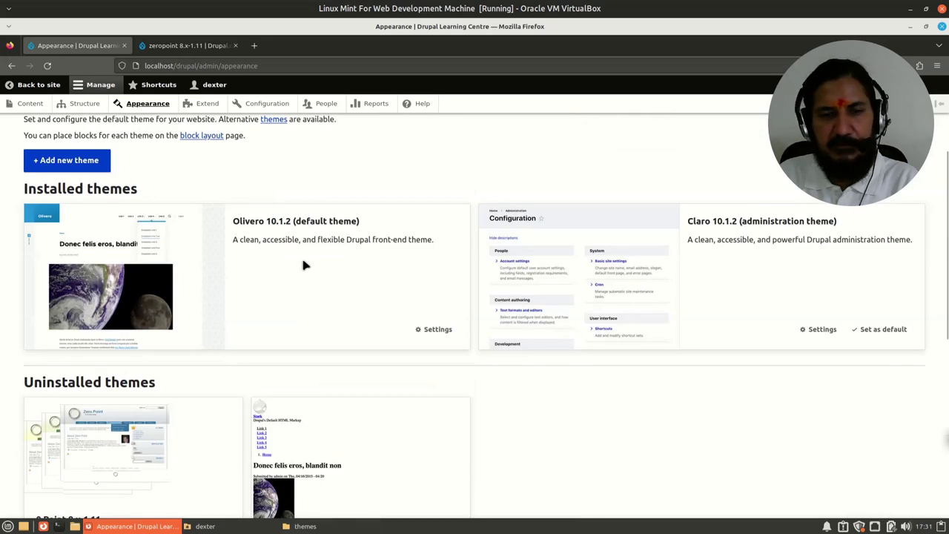
{"action": "scroll", "coordinate": [610, 422], "scroll_direction": "down", "scroll_amount": 5}
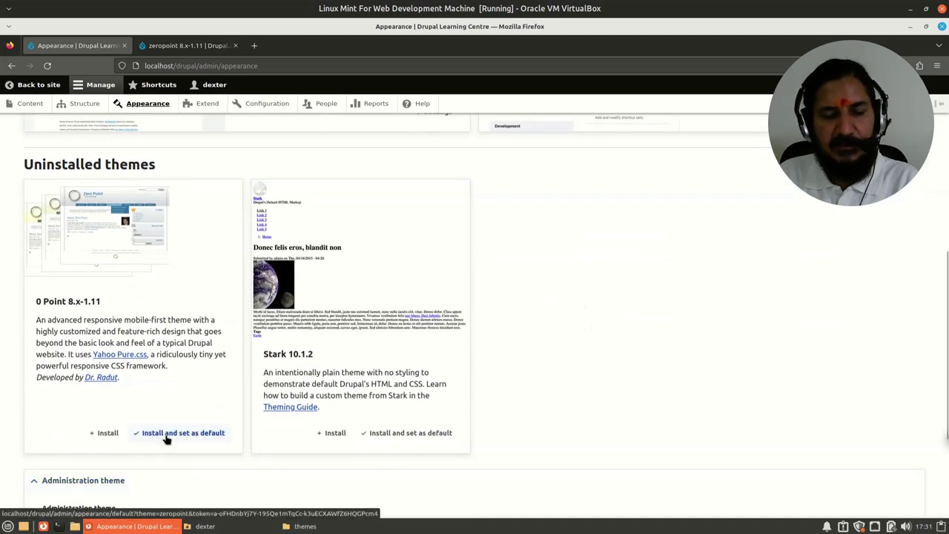
{"action": "left_click", "coordinate": [166, 434]}
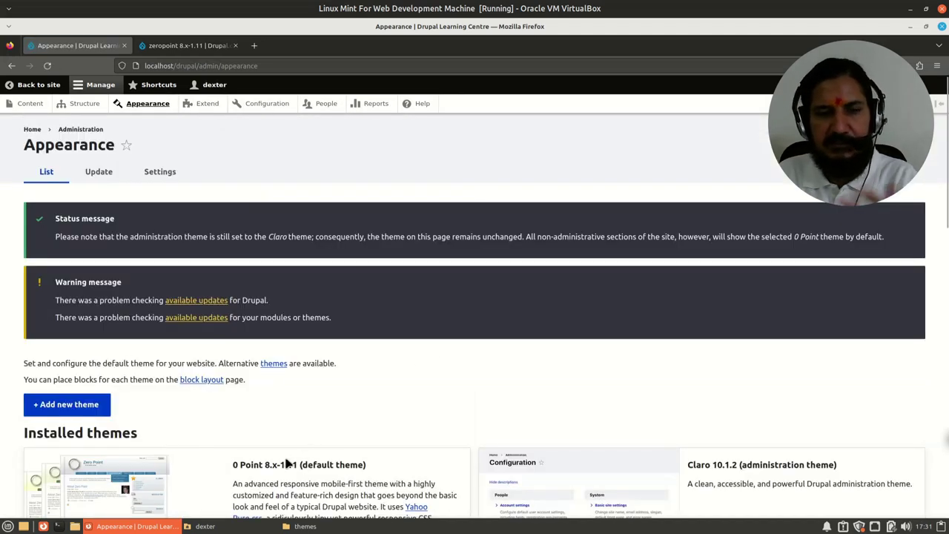
Review the installed themes list and open the site's front page in a new browser tab.
{"action": "scroll", "coordinate": [436, 388], "scroll_direction": "down", "scroll_amount": 5}
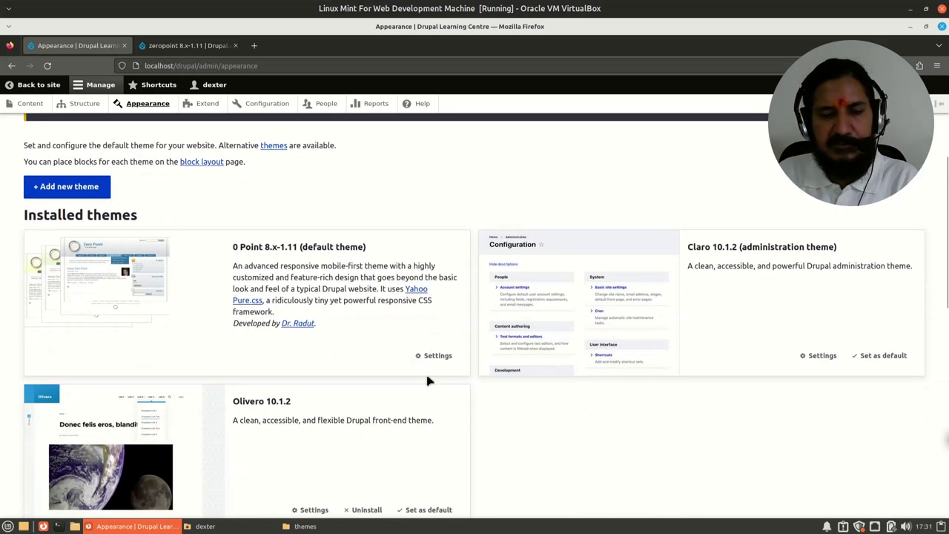
{"action": "scroll", "coordinate": [350, 382], "scroll_direction": "down", "scroll_amount": 1}
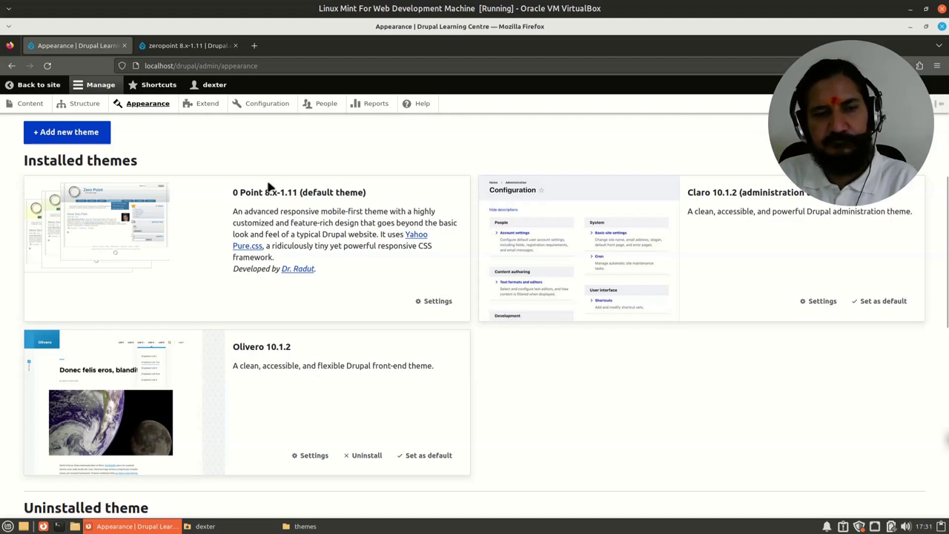
{"action": "scroll", "coordinate": [212, 356], "scroll_direction": "down", "scroll_amount": 2}
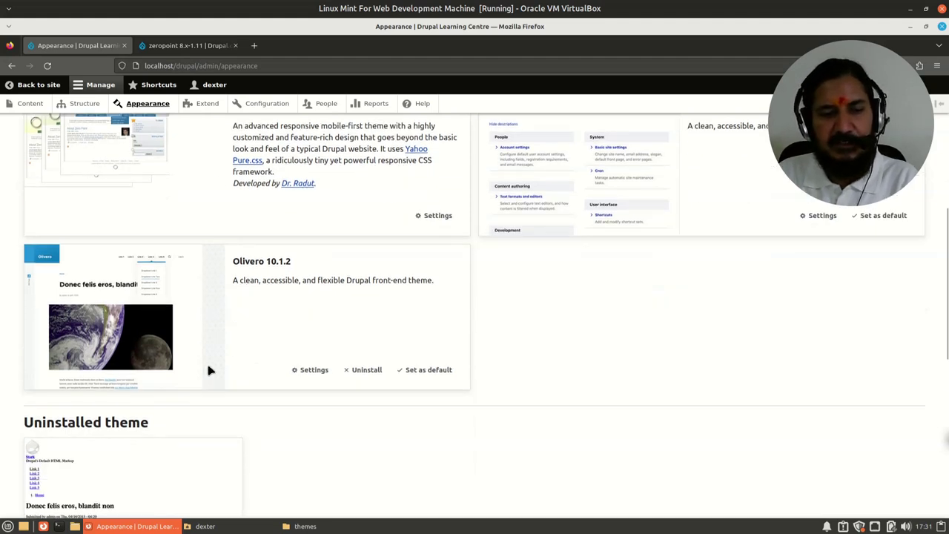
{"action": "scroll", "coordinate": [254, 449], "scroll_direction": "up", "scroll_amount": 2}
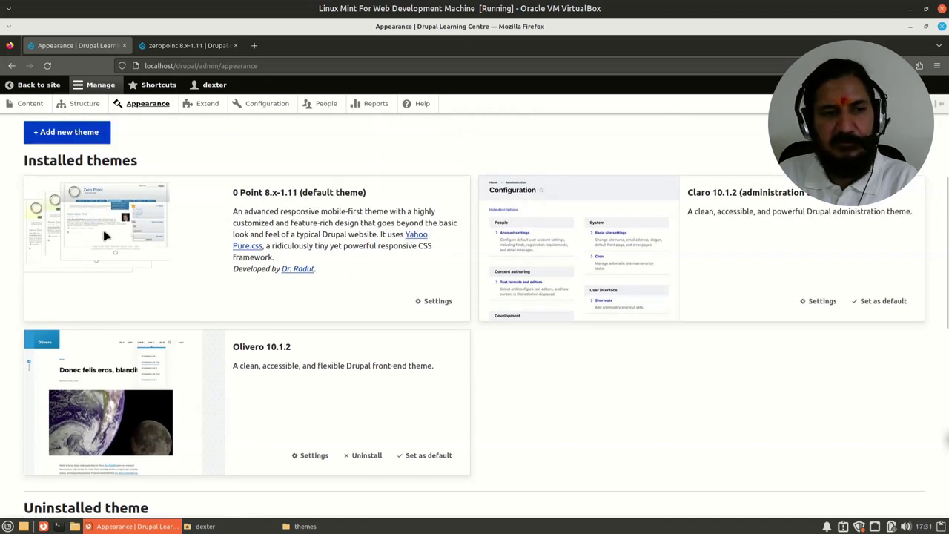
{"action": "middle_click", "coordinate": [39, 84]}
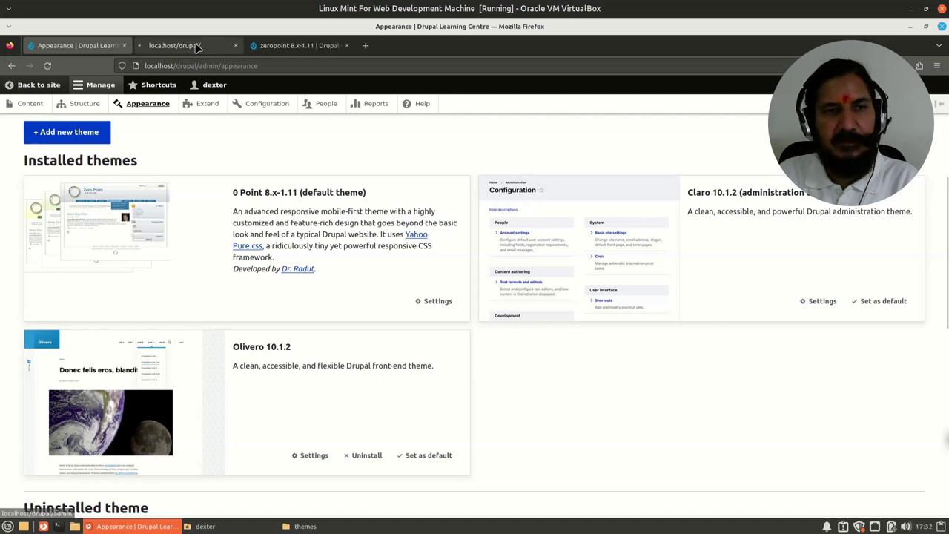
{"action": "left_click", "coordinate": [197, 46]}
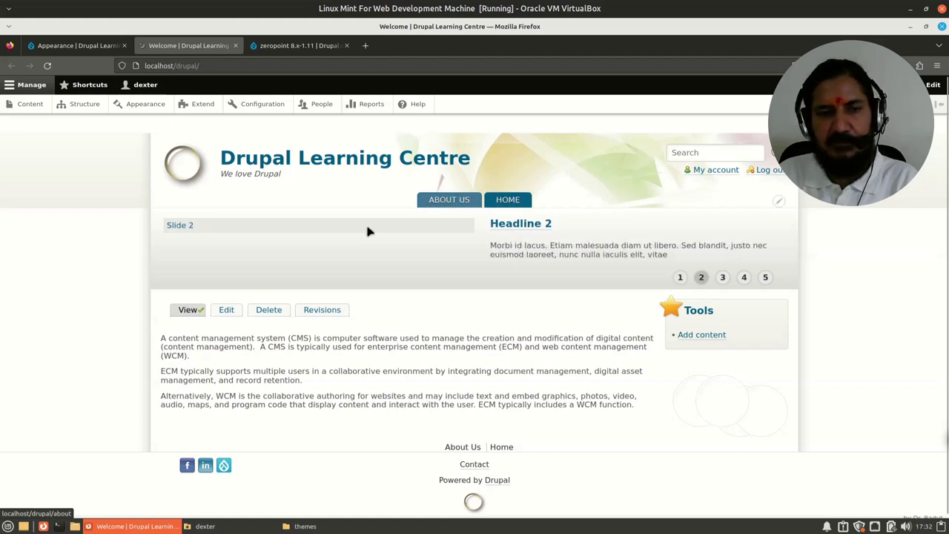
Preview slides 1, 3 and 4 of the front page slideshow.
{"action": "left_click", "coordinate": [679, 277]}
{"action": "left_click", "coordinate": [721, 277]}
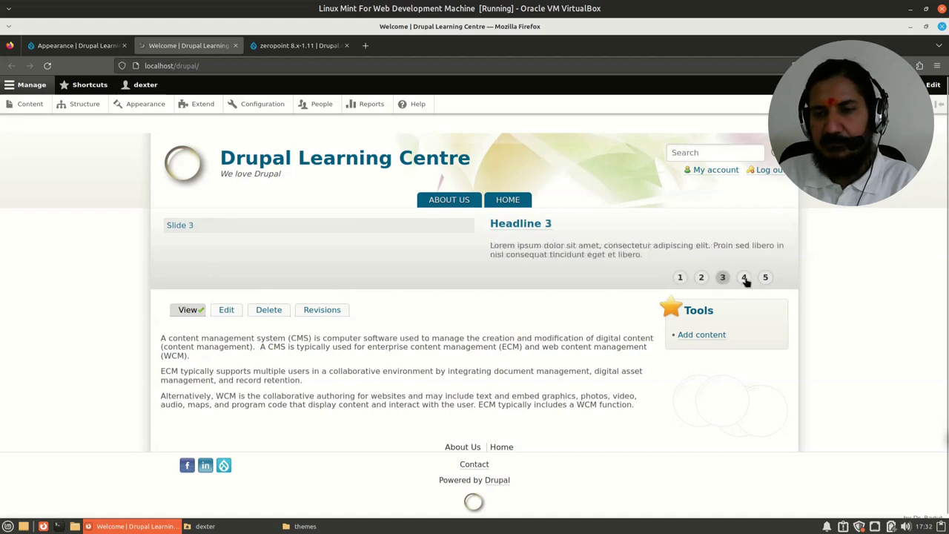
{"action": "left_click", "coordinate": [744, 278]}
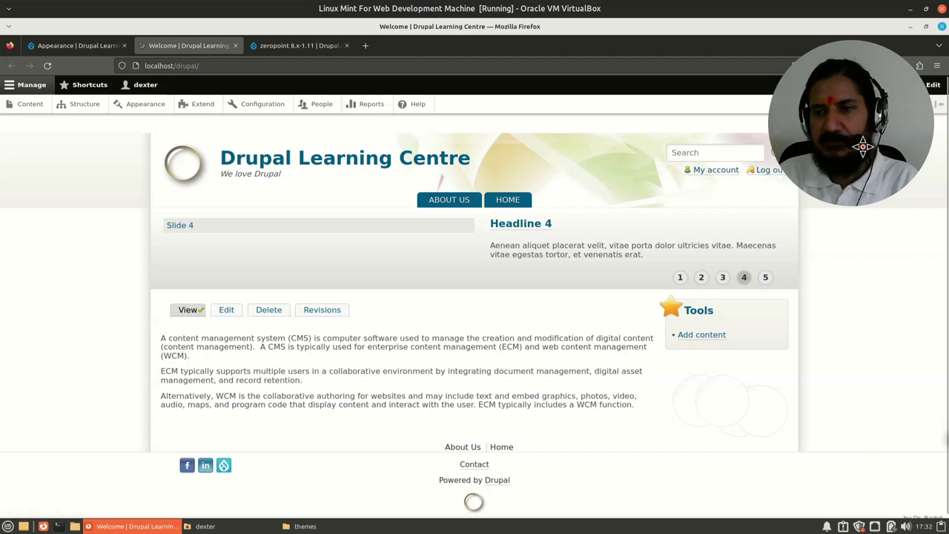
{"action": "left_click_drag", "start_coordinate": [862, 146], "coordinate": [880, 318]}
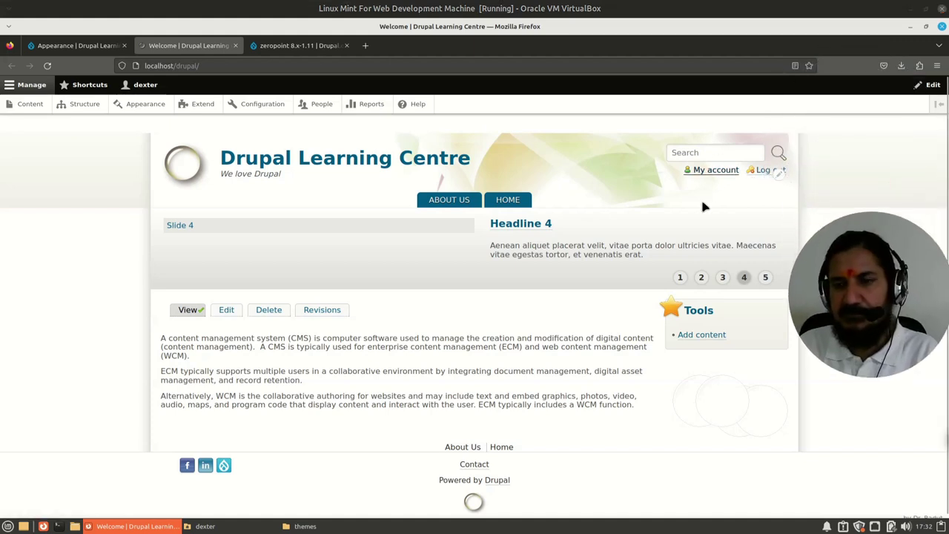
{"action": "left_click_drag", "start_coordinate": [880, 292], "coordinate": [877, 170]}
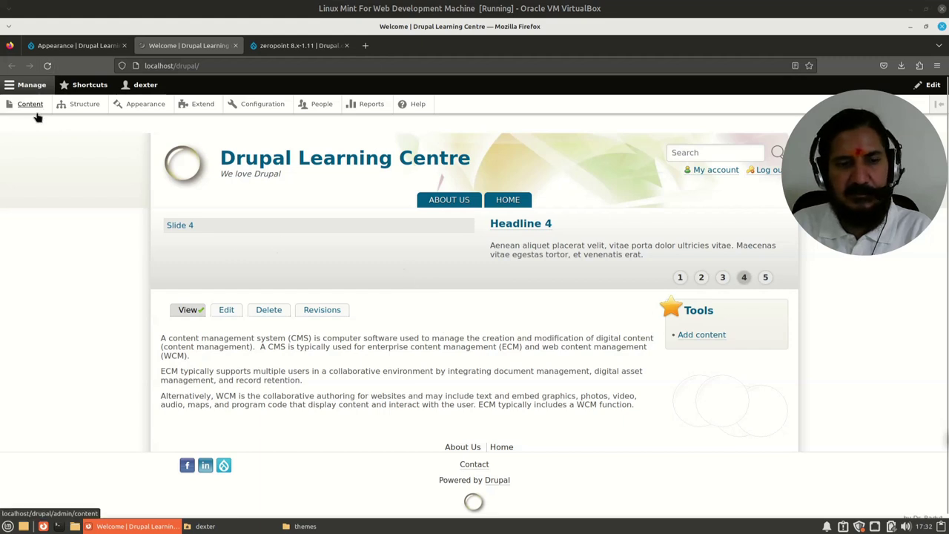
Open the Media Wiki article at localhost/drupal/cms/mediawiki and examine how the whole page looks in the new theme.
{"action": "left_click", "coordinate": [209, 66]}
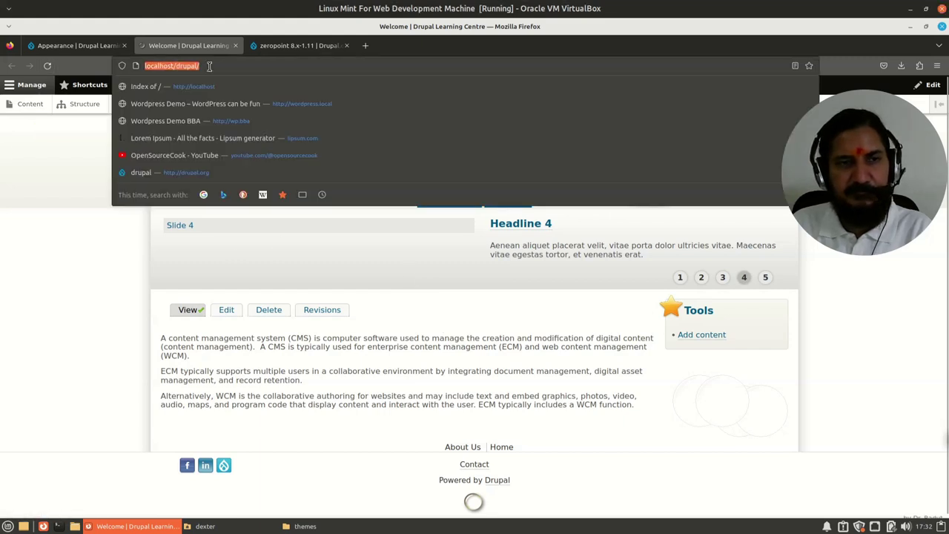
{"action": "left_click", "coordinate": [209, 66]}
{"action": "type", "text": "cms/"}
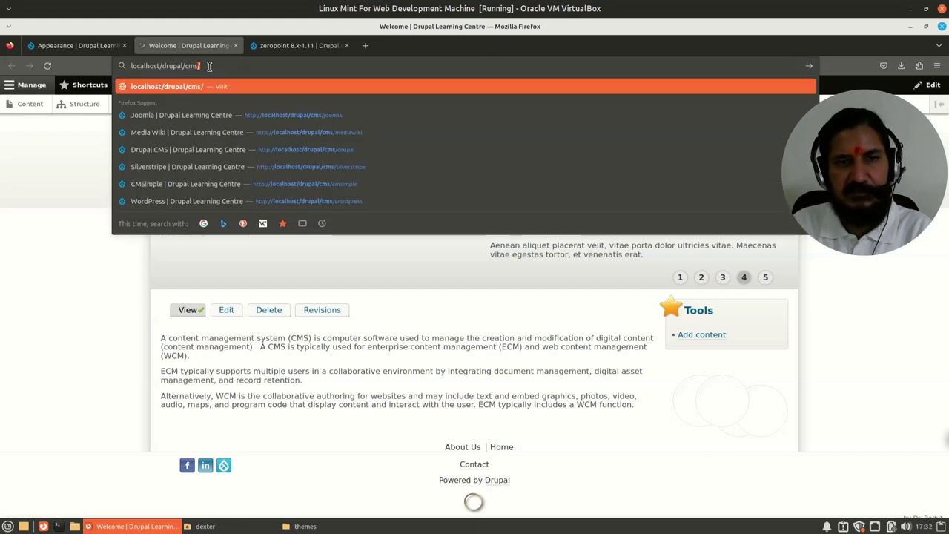
{"action": "left_click", "coordinate": [350, 131]}
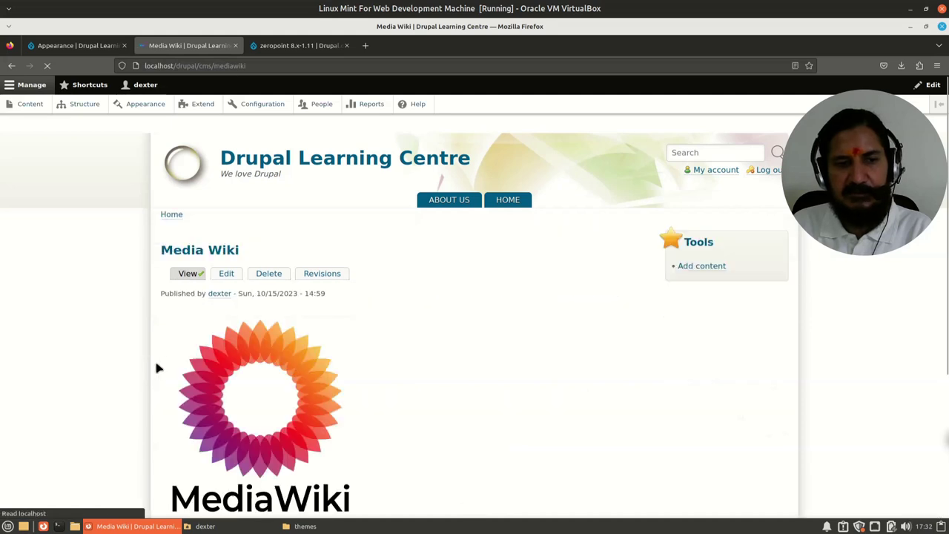
{"action": "scroll", "coordinate": [161, 366], "scroll_direction": "down", "scroll_amount": 5}
{"action": "scroll", "coordinate": [160, 369], "scroll_direction": "down", "scroll_amount": 4}
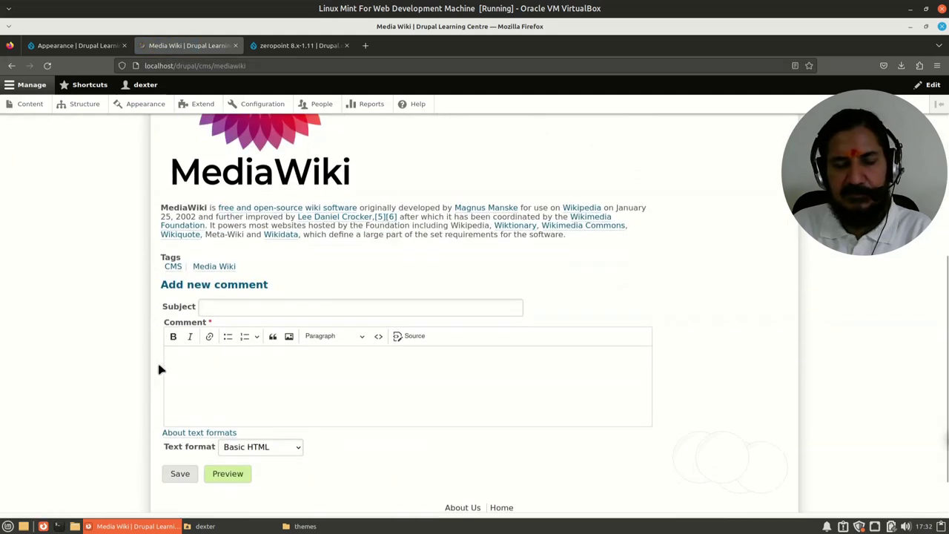
{"action": "scroll", "coordinate": [161, 368], "scroll_direction": "up", "scroll_amount": 8}
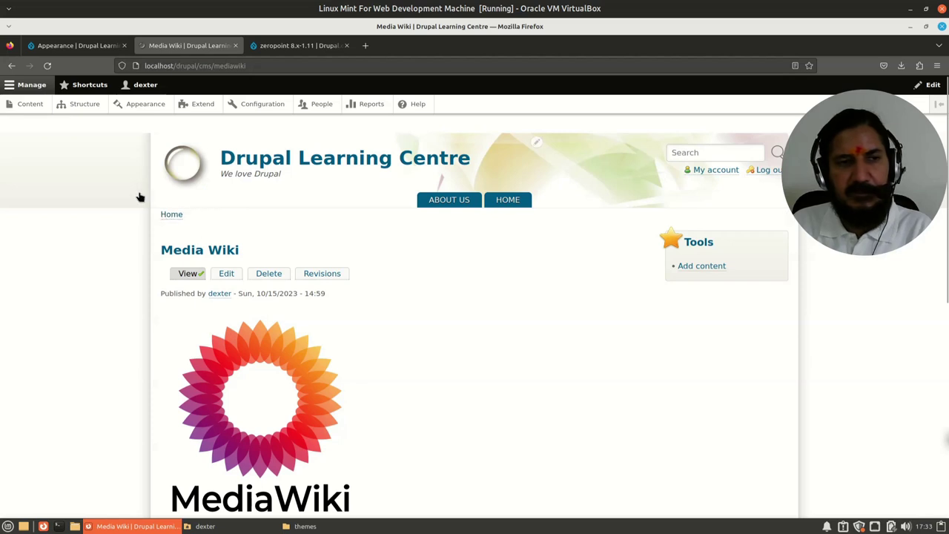
Open the settings of the 0 Point default theme from the Appearance page.
{"action": "left_click", "coordinate": [145, 105]}
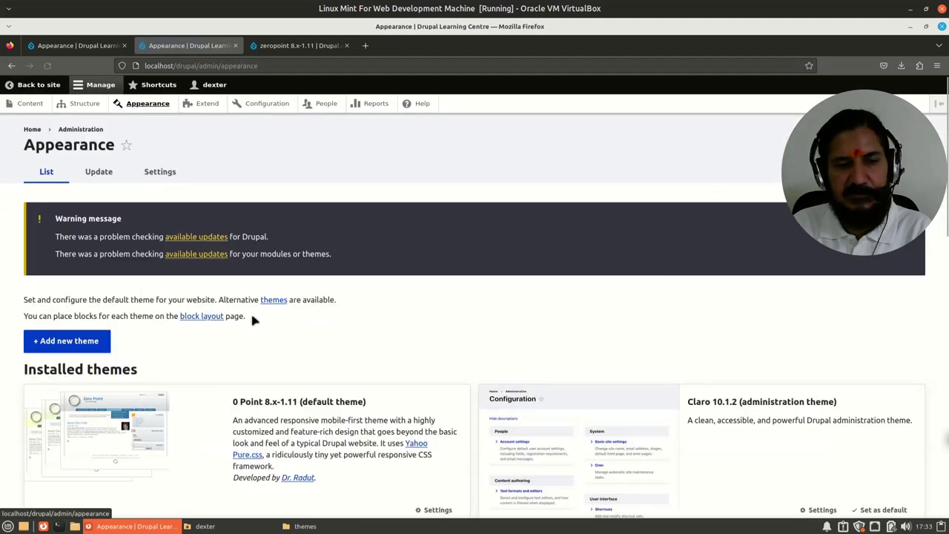
{"action": "scroll", "coordinate": [255, 322], "scroll_direction": "down", "scroll_amount": 4}
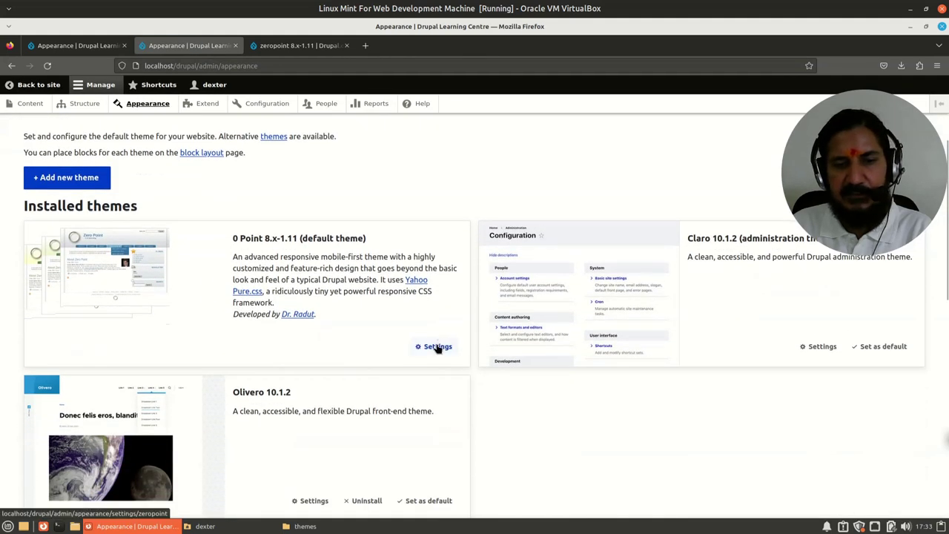
{"action": "left_click", "coordinate": [438, 346]}
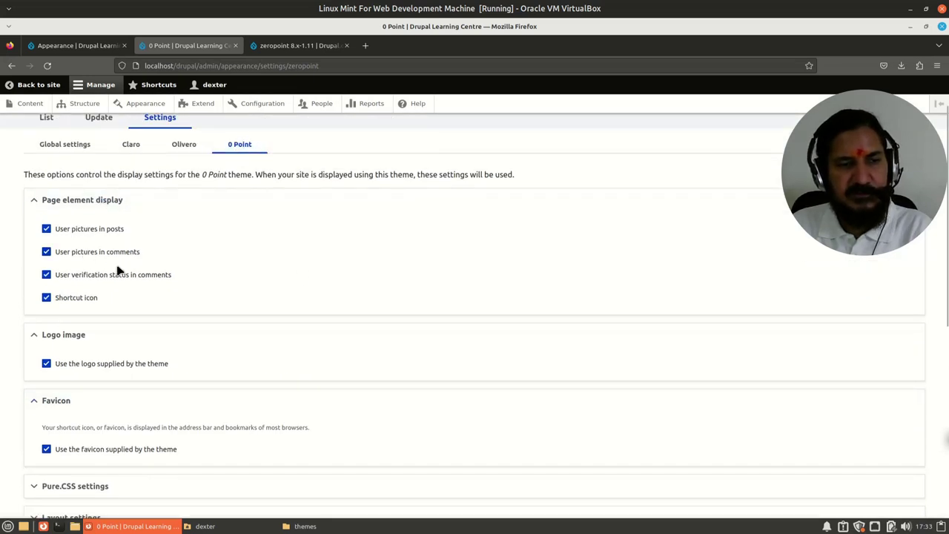
Inspect the custom logo options of the 0 Point theme, re-enable the theme-supplied logo, and look over the remaining settings sections.
{"action": "scroll", "coordinate": [138, 344], "scroll_direction": "down", "scroll_amount": 1}
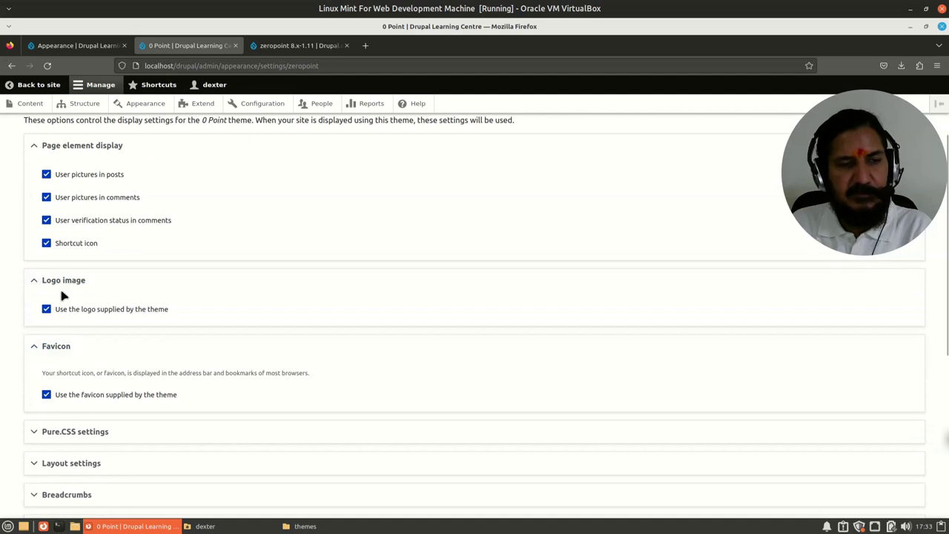
{"action": "left_click", "coordinate": [128, 312]}
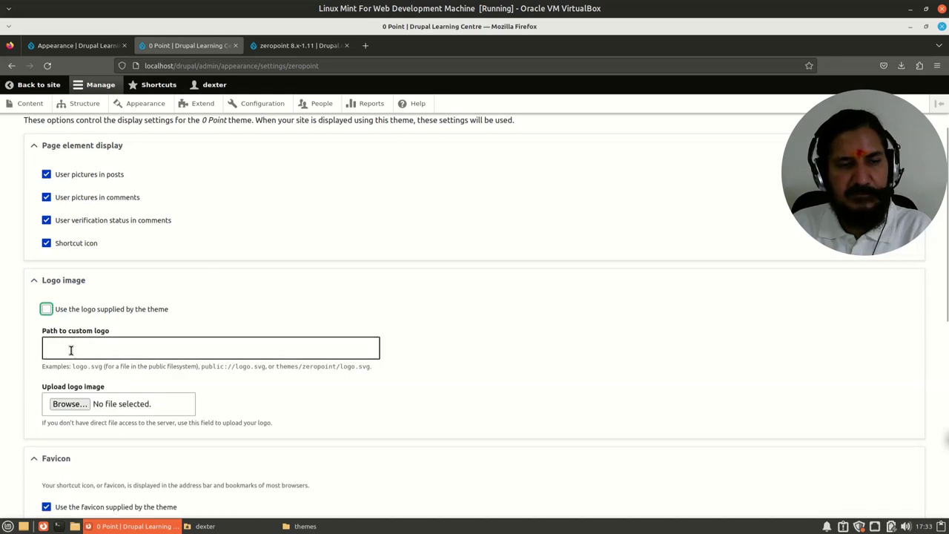
{"action": "left_click", "coordinate": [46, 309]}
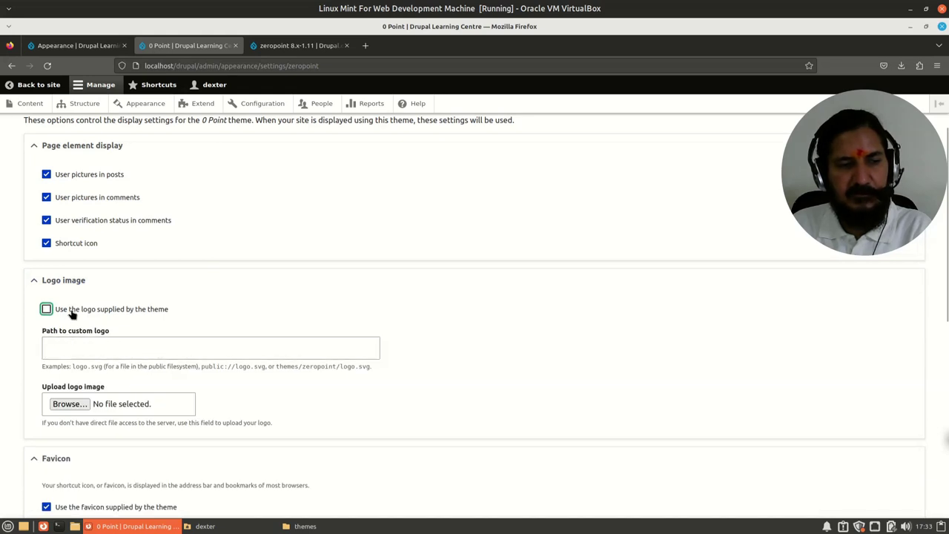
{"action": "scroll", "coordinate": [288, 373], "scroll_direction": "down", "scroll_amount": 3}
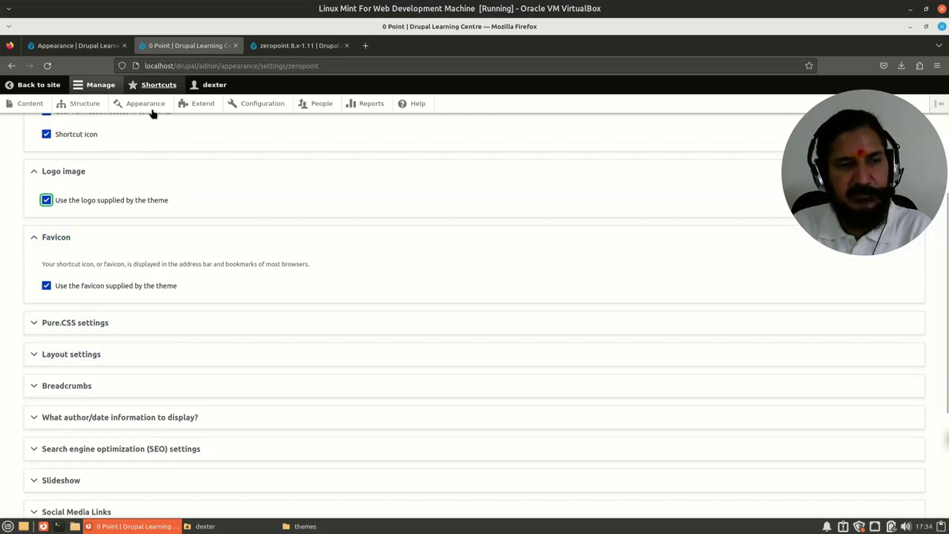
{"action": "scroll", "coordinate": [187, 356], "scroll_direction": "down", "scroll_amount": 2}
{"action": "scroll", "coordinate": [186, 357], "scroll_direction": "down", "scroll_amount": 2}
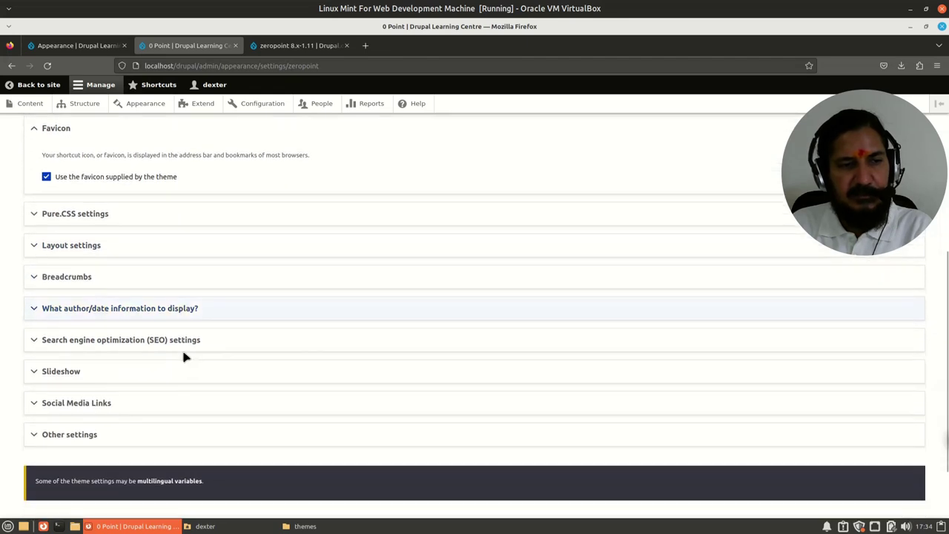
Look over the Pure.CSS settings and the style choices in the layout settings of the 0 Point theme.
{"action": "left_click", "coordinate": [33, 213]}
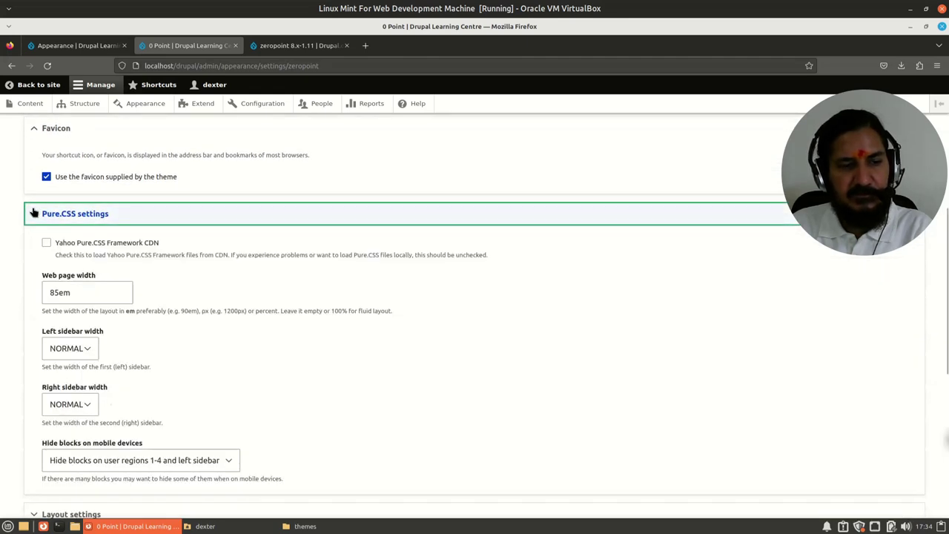
{"action": "left_click", "coordinate": [33, 213]}
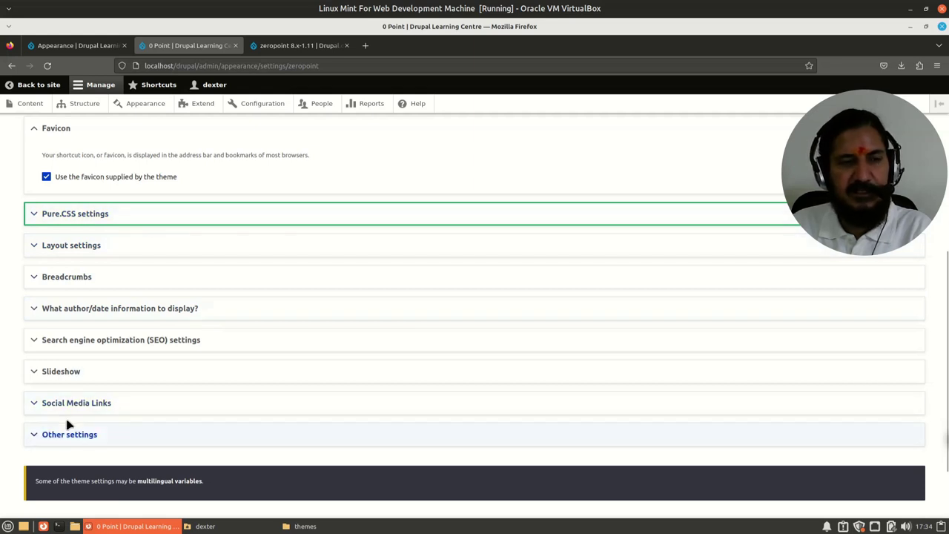
{"action": "left_click", "coordinate": [34, 245]}
{"action": "left_click", "coordinate": [88, 293]}
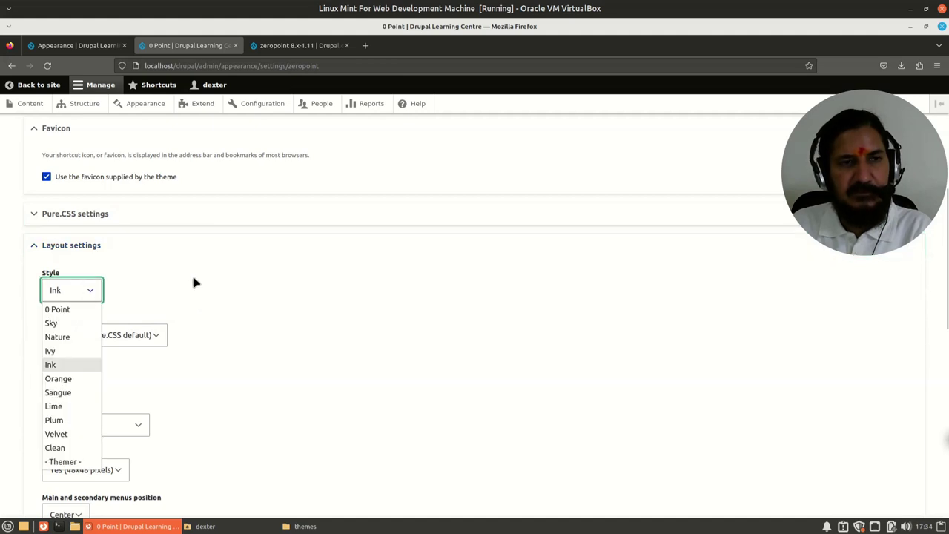
{"action": "key", "text": "Escape"}
Check the current look of the site's front page, and choose the Orange style in the theme's layout settings.
{"action": "left_click", "coordinate": [78, 45]}
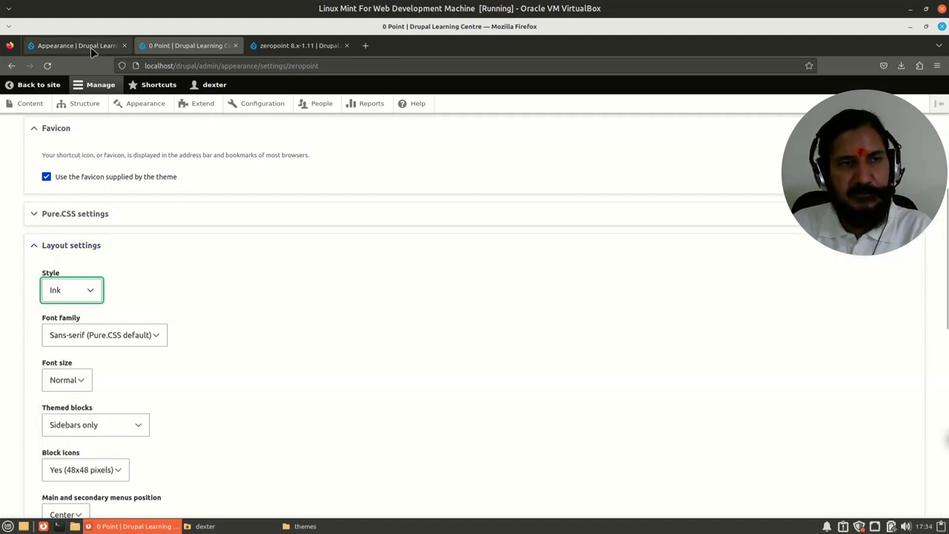
{"action": "left_click", "coordinate": [31, 88]}
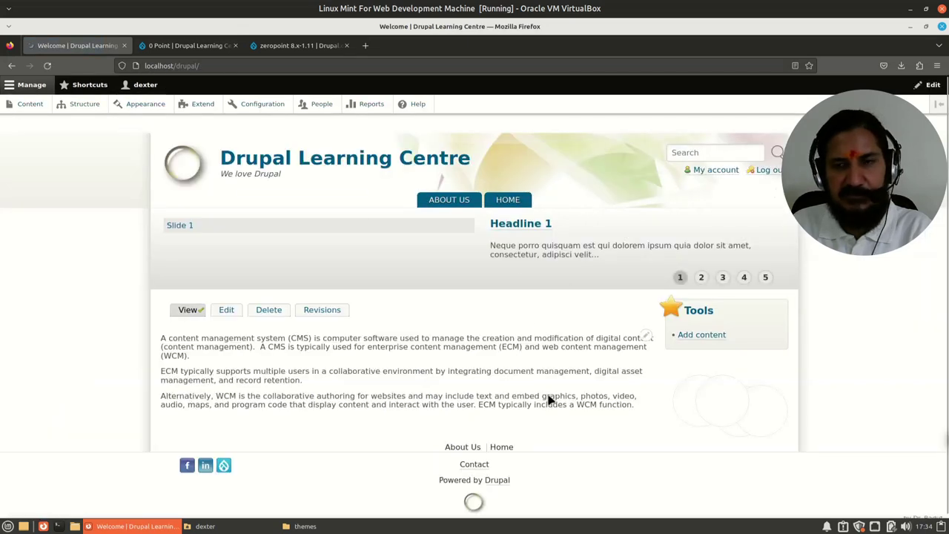
{"action": "left_click", "coordinate": [185, 45]}
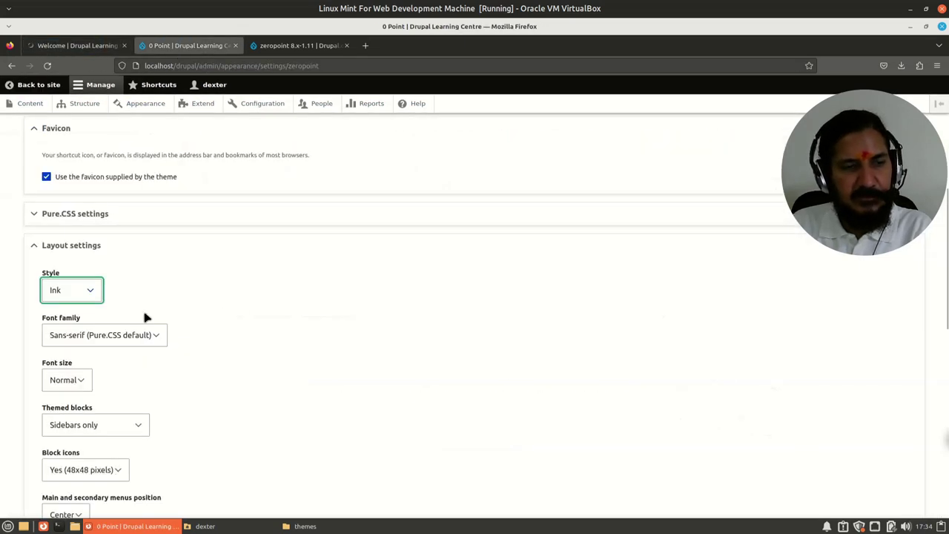
{"action": "left_click", "coordinate": [83, 293]}
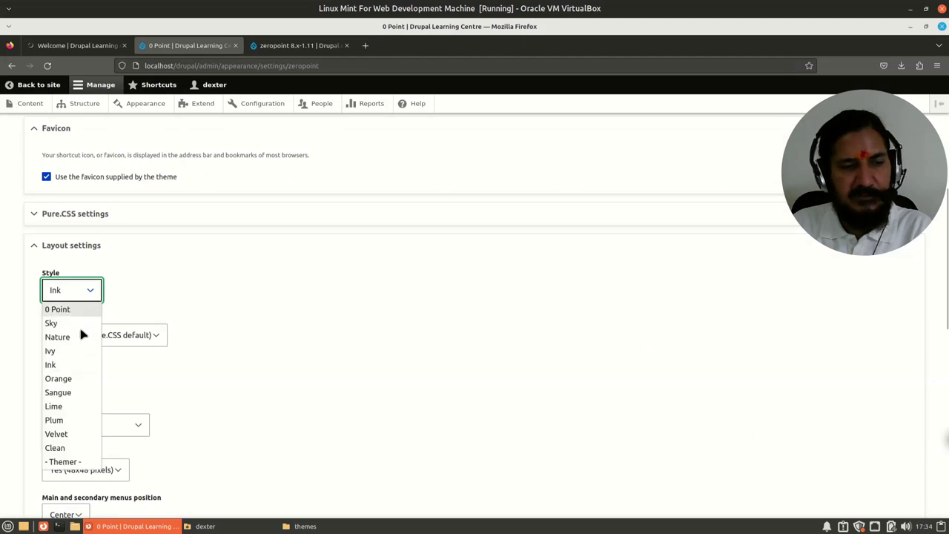
{"action": "left_click", "coordinate": [77, 378]}
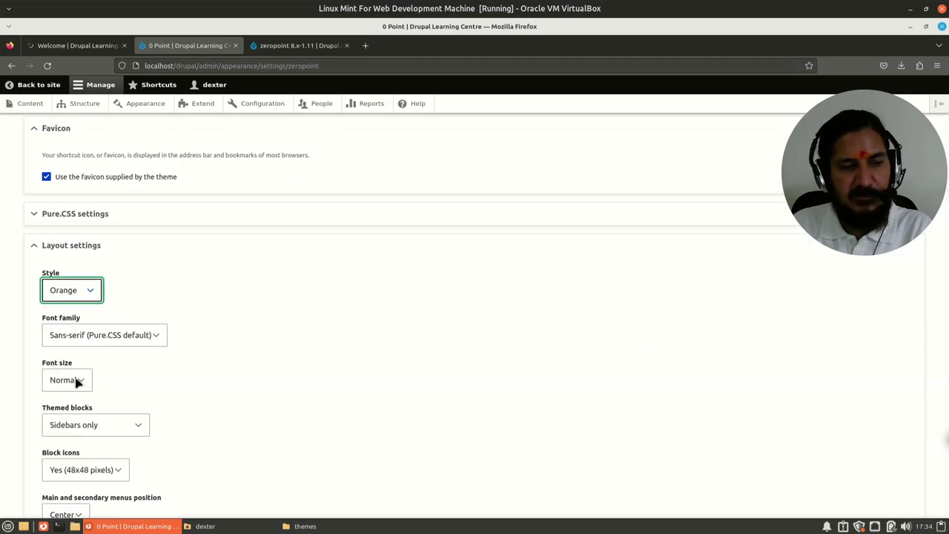
Set the theme's font family to Montserrat regular and the font size to Large.
{"action": "left_click", "coordinate": [126, 337]}
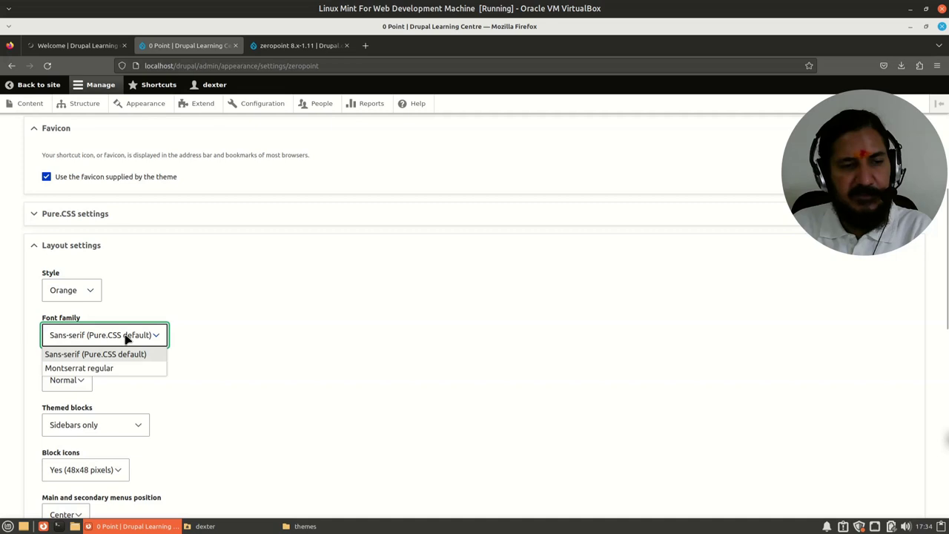
{"action": "left_click", "coordinate": [126, 337]}
{"action": "left_click", "coordinate": [155, 335]}
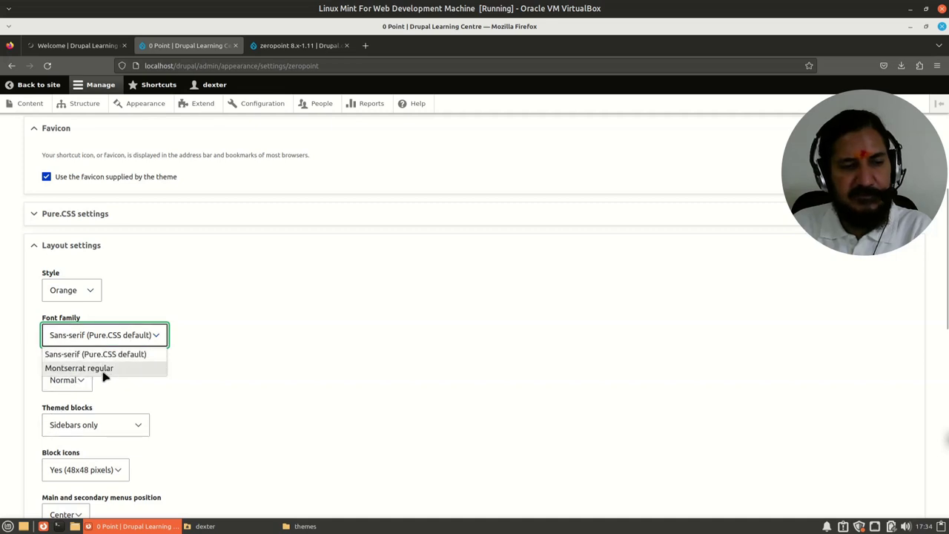
{"action": "left_click", "coordinate": [104, 370]}
{"action": "scroll", "coordinate": [211, 396], "scroll_direction": "down", "scroll_amount": 1}
{"action": "left_click", "coordinate": [80, 326]}
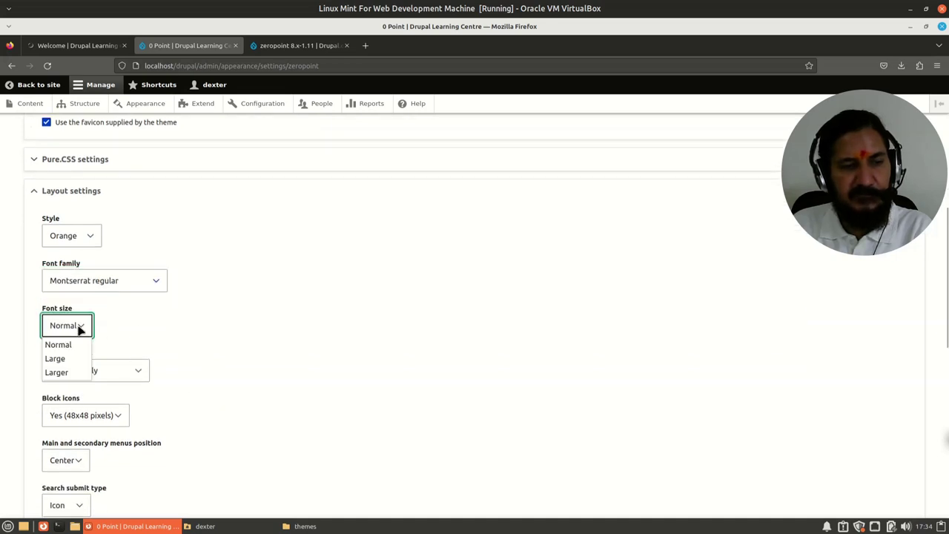
{"action": "left_click", "coordinate": [60, 358]}
Inspect the themed blocks choices in the layout settings, keeping Sidebars only.
{"action": "scroll", "coordinate": [230, 387], "scroll_direction": "down", "scroll_amount": 1}
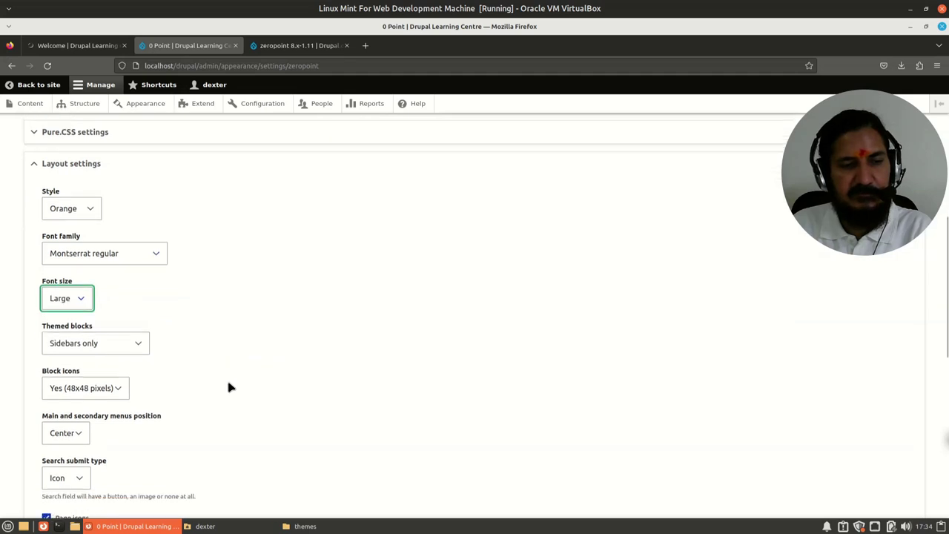
{"action": "scroll", "coordinate": [228, 385], "scroll_direction": "down", "scroll_amount": 1}
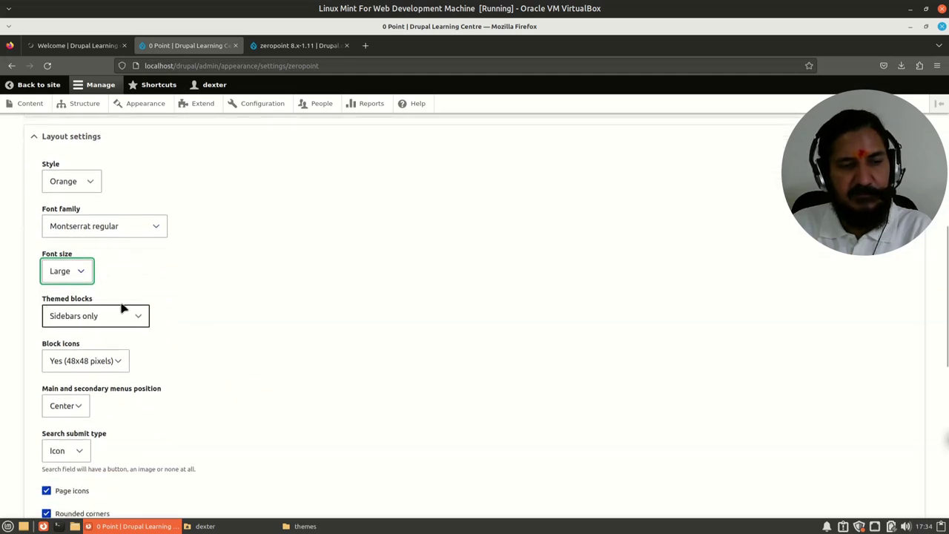
{"action": "left_click", "coordinate": [141, 317]}
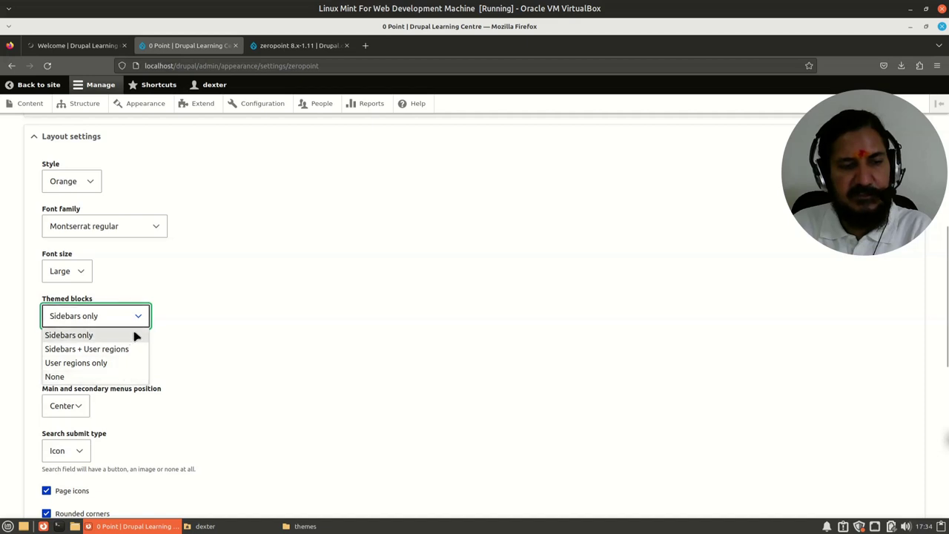
{"action": "left_click", "coordinate": [268, 305]}
{"action": "scroll", "coordinate": [226, 368], "scroll_direction": "down", "scroll_amount": 1}
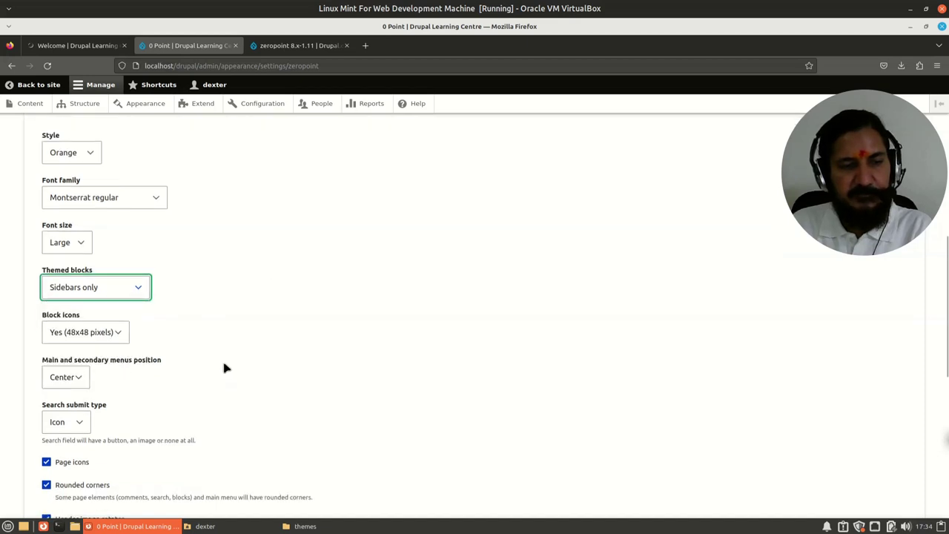
{"action": "scroll", "coordinate": [226, 368], "scroll_direction": "down", "scroll_amount": 1}
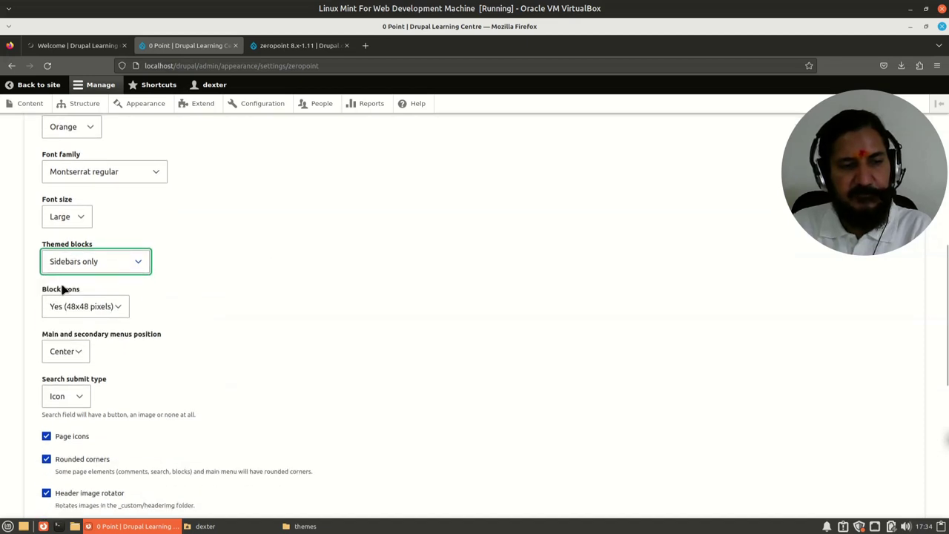
Check the Tools block's icon on the front page, and set the theme's block icons to No.
{"action": "left_click", "coordinate": [77, 45]}
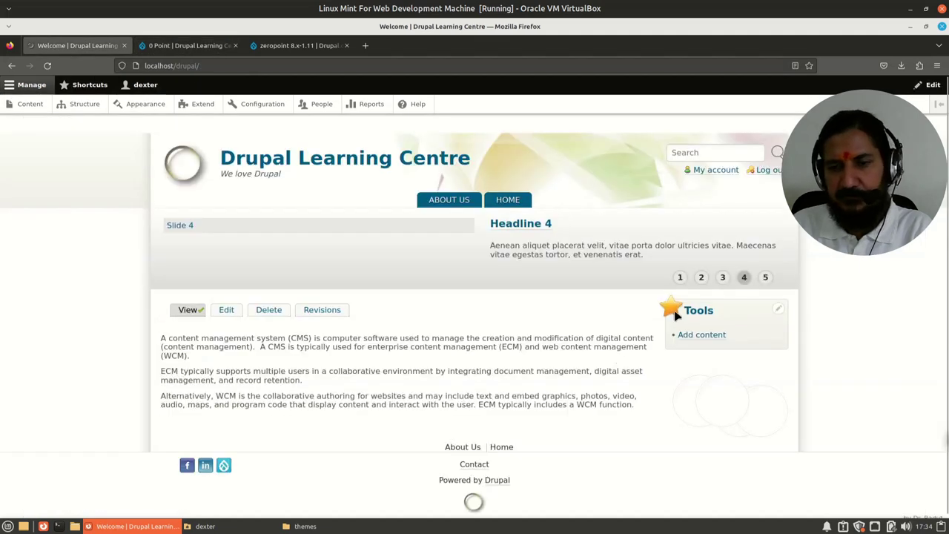
{"action": "left_click", "coordinate": [190, 47]}
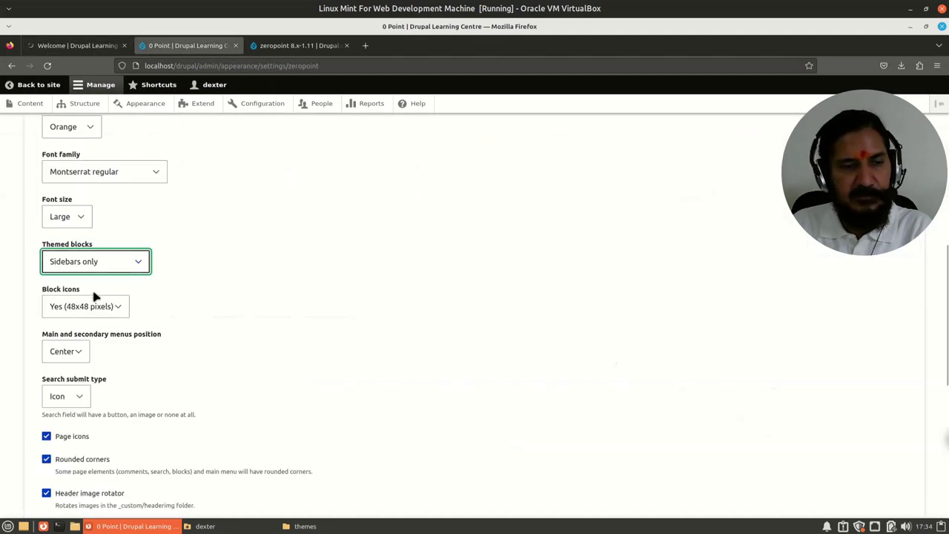
{"action": "left_click", "coordinate": [116, 311]}
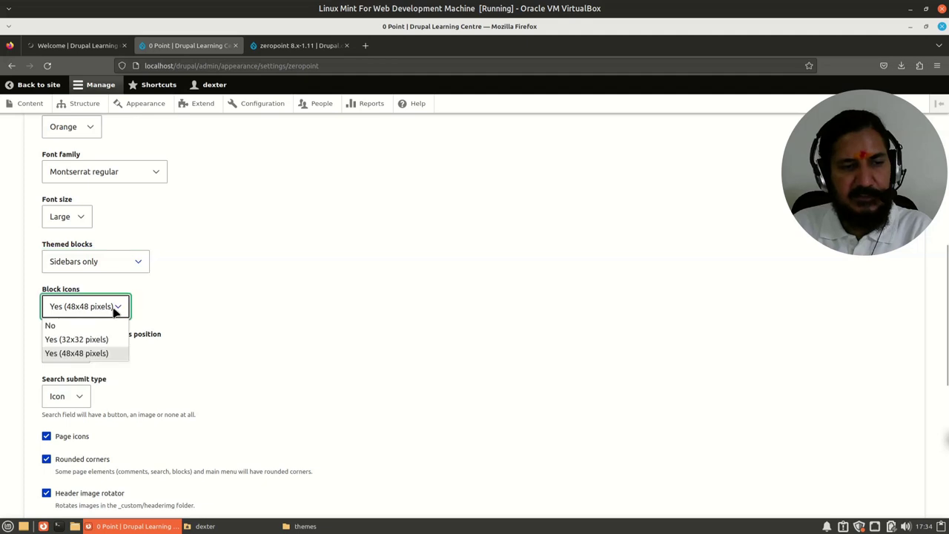
{"action": "left_click", "coordinate": [103, 328]}
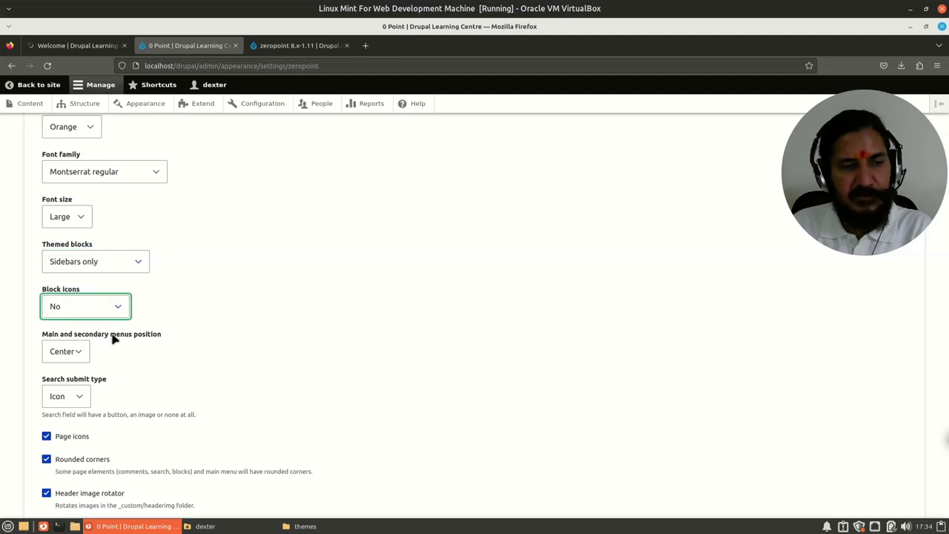
Set the main and secondary menus position to Left, and inspect the search submit types while keeping Icon.
{"action": "scroll", "coordinate": [216, 356], "scroll_direction": "down", "scroll_amount": 3}
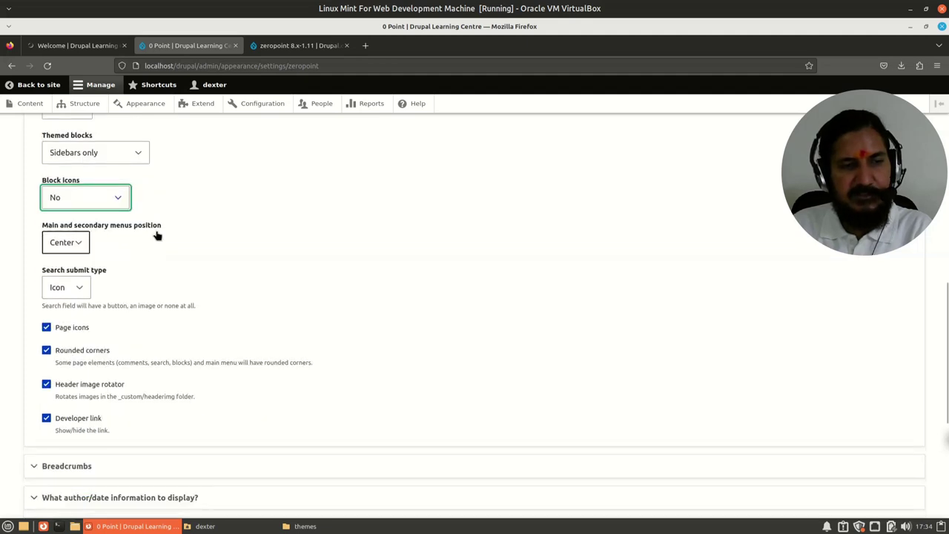
{"action": "left_click", "coordinate": [83, 246]}
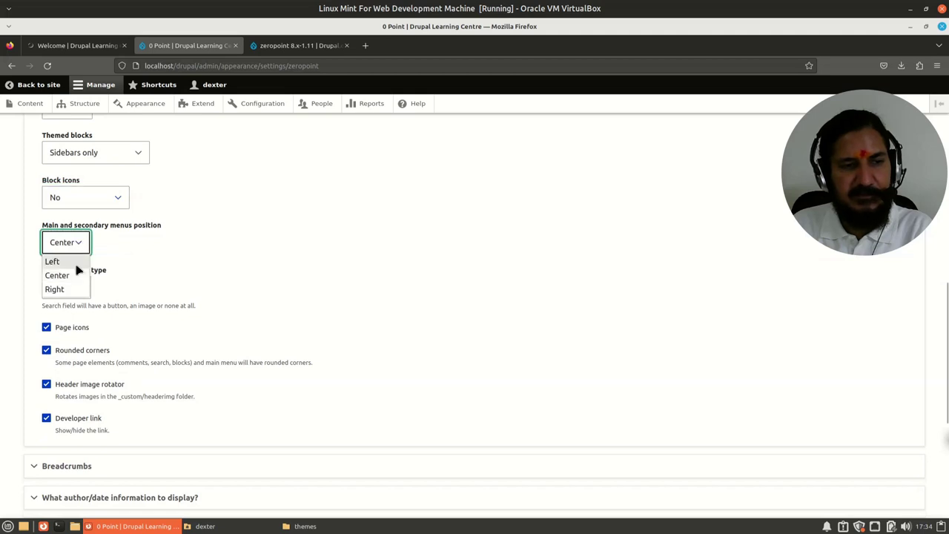
{"action": "left_click", "coordinate": [78, 263]}
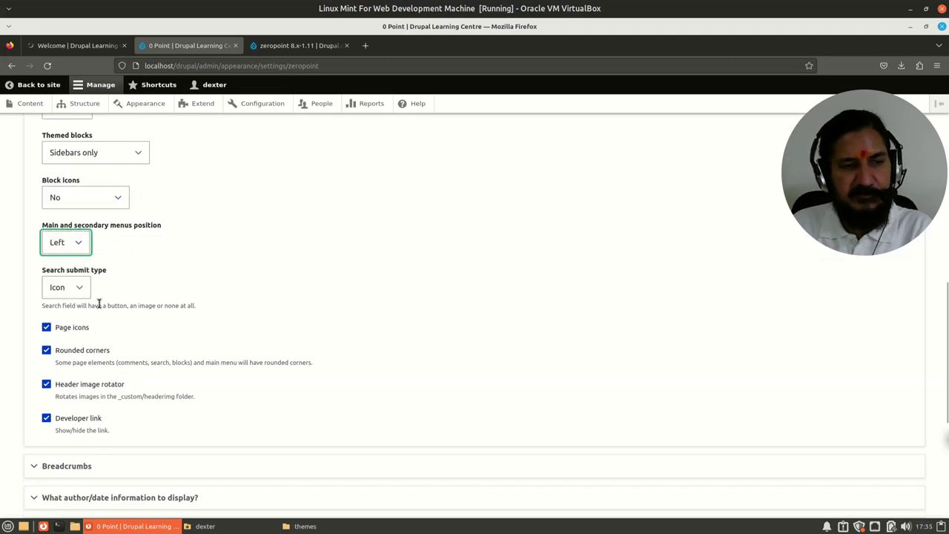
{"action": "left_click", "coordinate": [85, 287]}
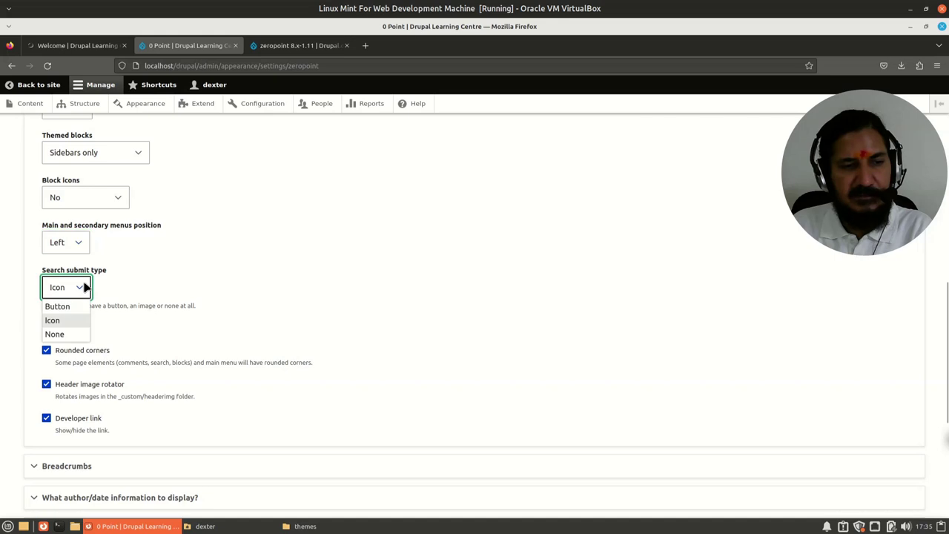
{"action": "left_click", "coordinate": [186, 266]}
Look over the Breadcrumbs and Other settings sections, and save the 0 Point theme configuration.
{"action": "scroll", "coordinate": [191, 278], "scroll_direction": "down", "scroll_amount": 3}
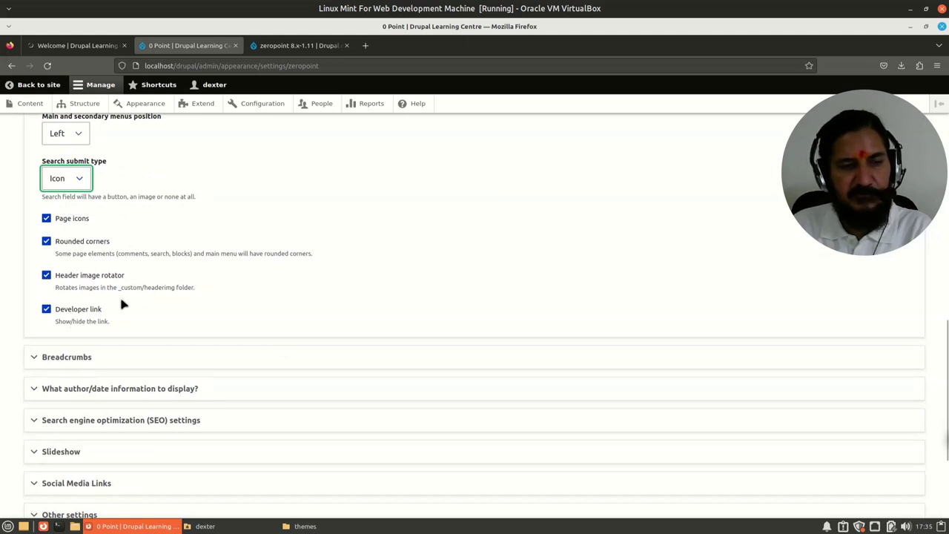
{"action": "scroll", "coordinate": [166, 302], "scroll_direction": "down", "scroll_amount": 2}
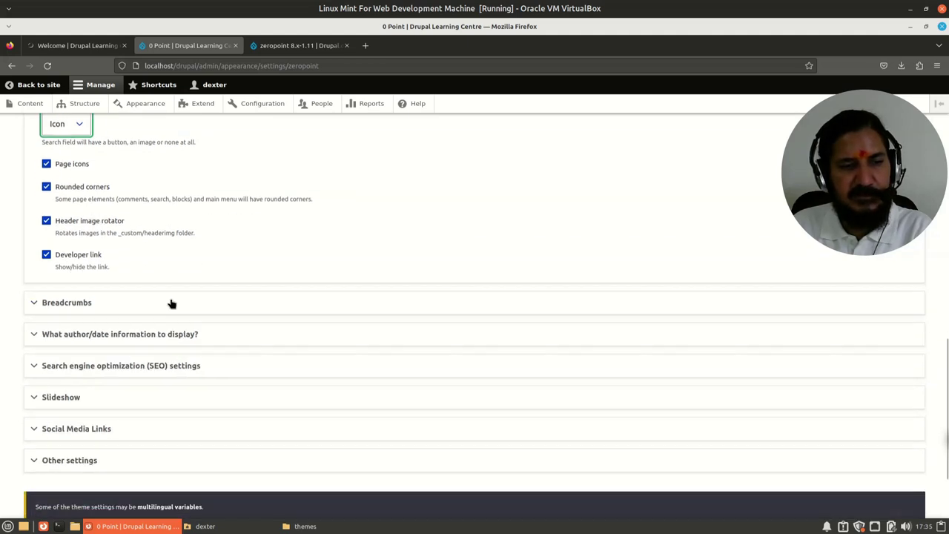
{"action": "left_click", "coordinate": [37, 302]}
{"action": "scroll", "coordinate": [41, 361], "scroll_direction": "down", "scroll_amount": 3}
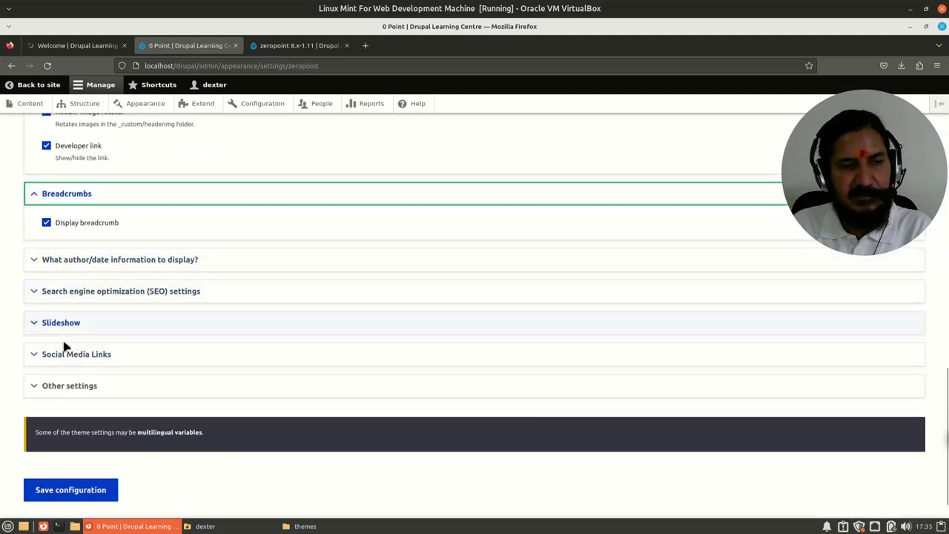
{"action": "left_click", "coordinate": [35, 386]}
{"action": "left_click", "coordinate": [33, 386]}
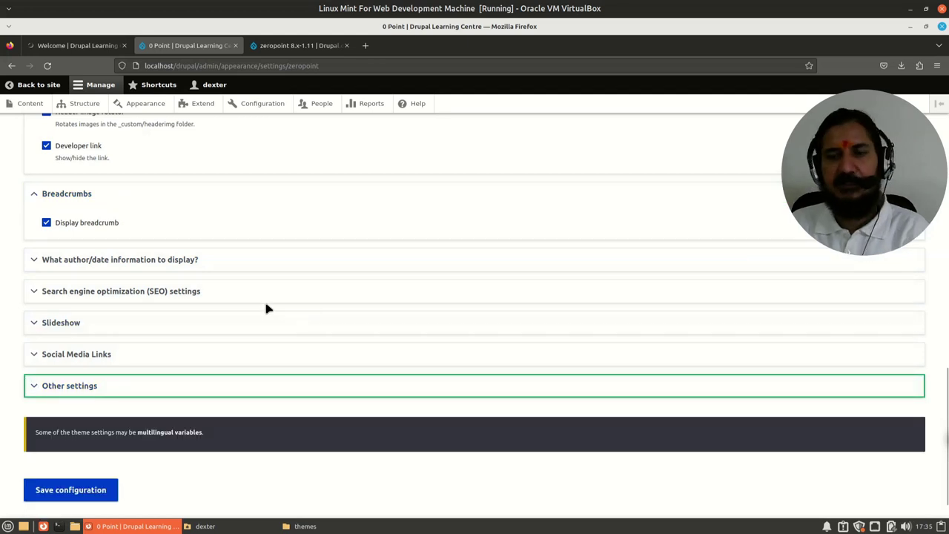
{"action": "left_click", "coordinate": [75, 489]}
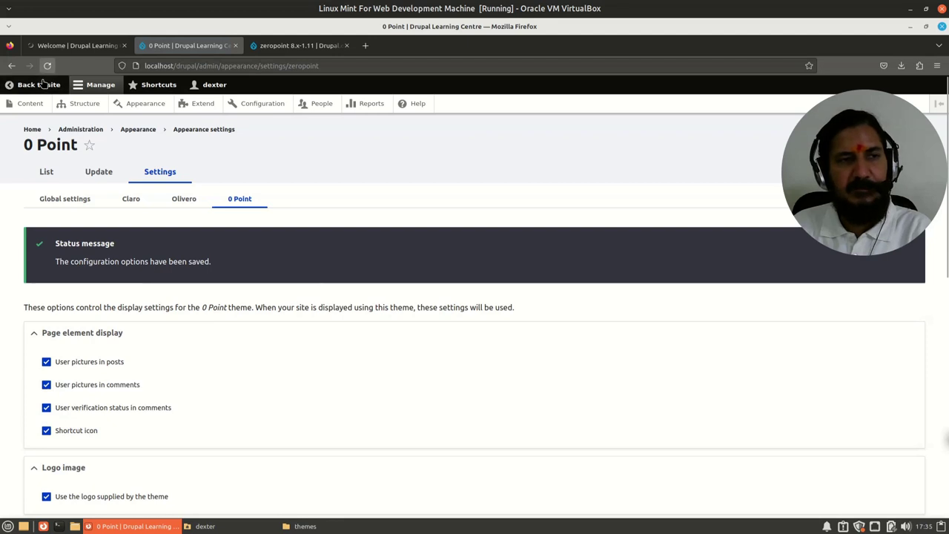
View the restyled front page, and look through the installed and uninstalled themes on the Appearance page.
{"action": "left_click", "coordinate": [46, 84]}
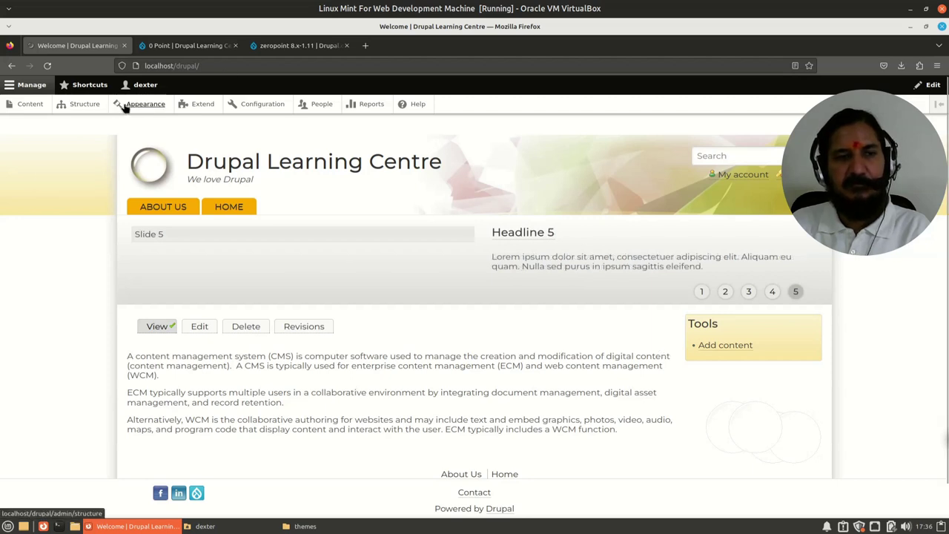
{"action": "left_click", "coordinate": [146, 106]}
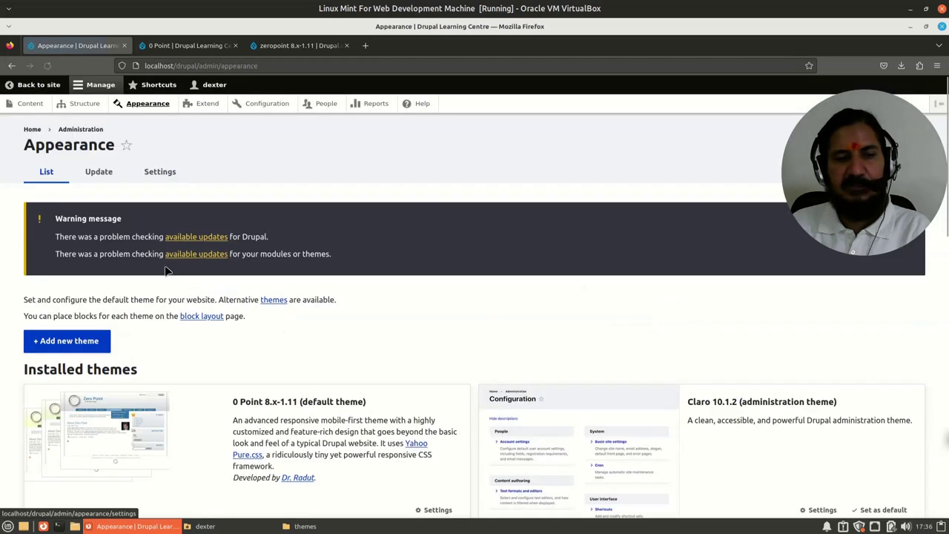
{"action": "scroll", "coordinate": [304, 419], "scroll_direction": "down", "scroll_amount": 1}
{"action": "scroll", "coordinate": [307, 418], "scroll_direction": "down", "scroll_amount": 1}
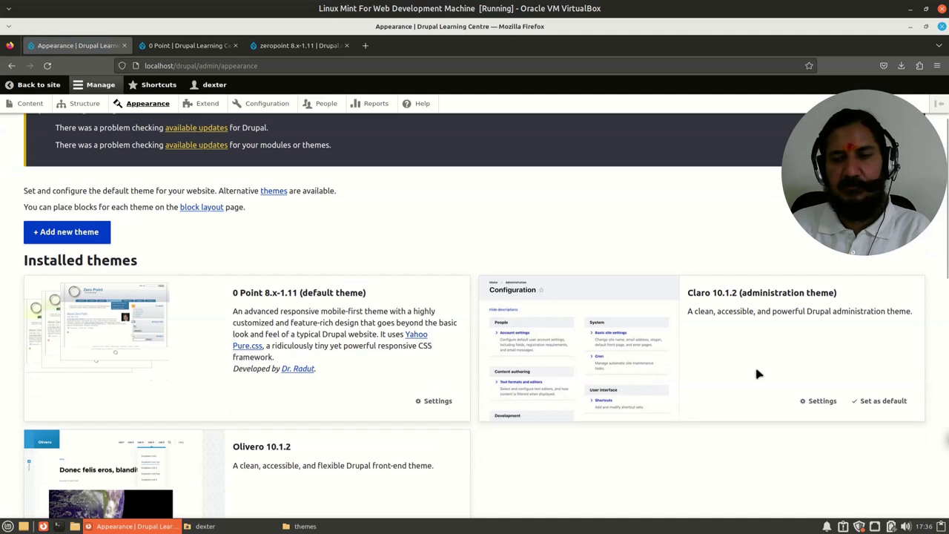
{"action": "scroll", "coordinate": [758, 374], "scroll_direction": "down", "scroll_amount": 5}
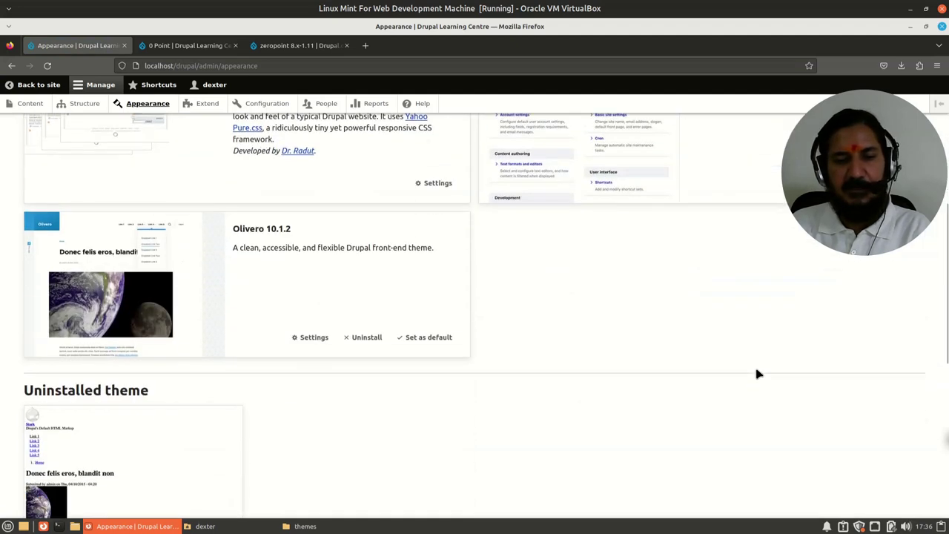
{"action": "scroll", "coordinate": [741, 363], "scroll_direction": "down", "scroll_amount": 3}
{"action": "scroll", "coordinate": [441, 386], "scroll_direction": "up", "scroll_amount": 6}
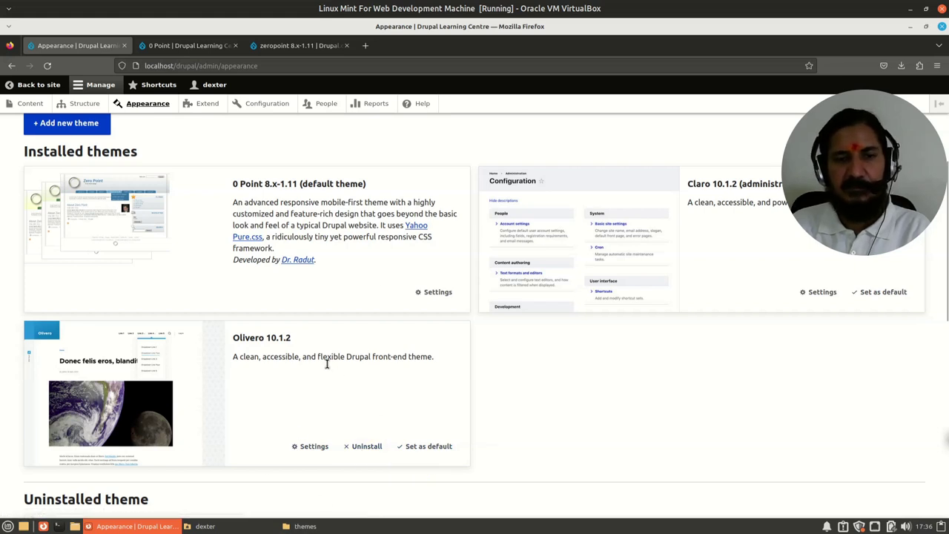
Switch to the file manager window showing the Drupal themes folder.
{"action": "left_click", "coordinate": [295, 529]}
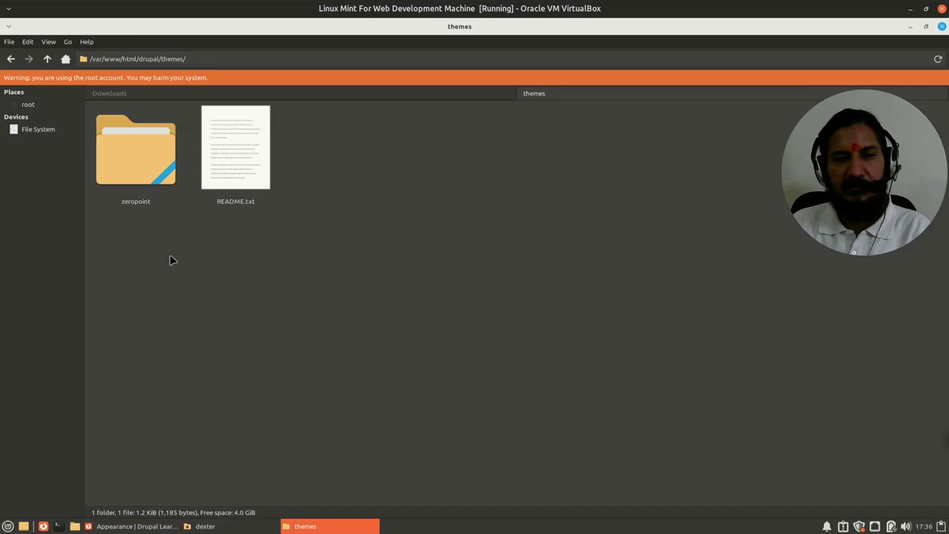